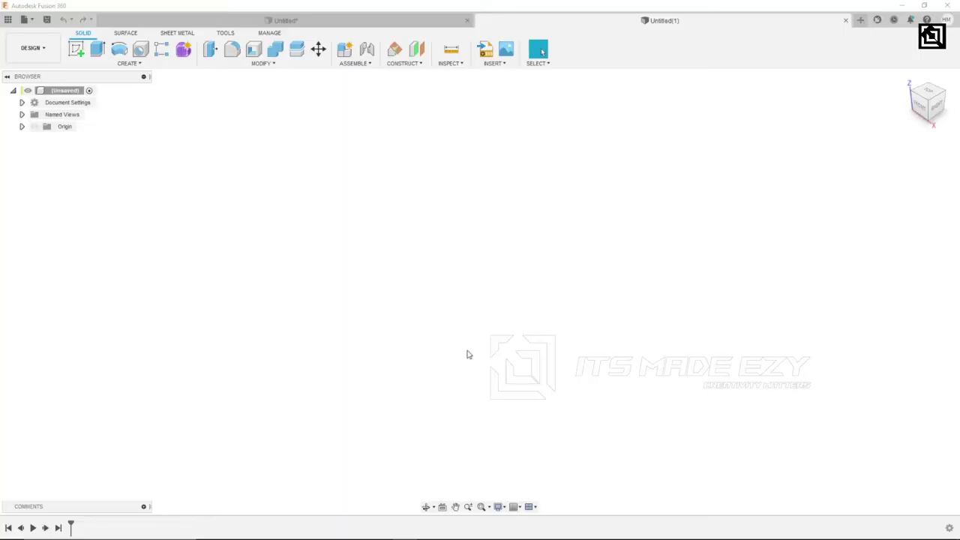
# - Open the Grid and Snaps dropdown for the blank Untitled design
pyautogui.click(517, 507)
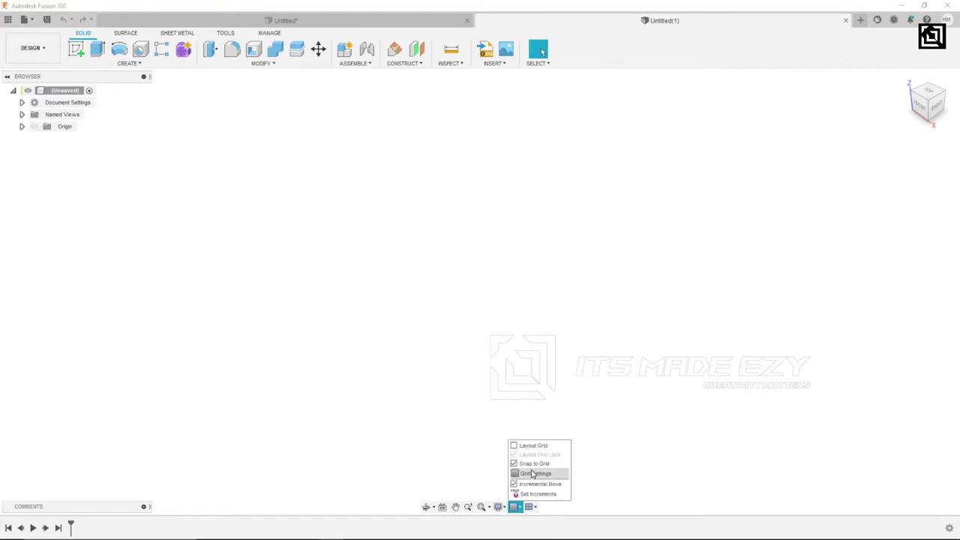
# - Turn on the layout grid and start a sketch on the XY plane, viewed head-on
pyautogui.click(530, 446)
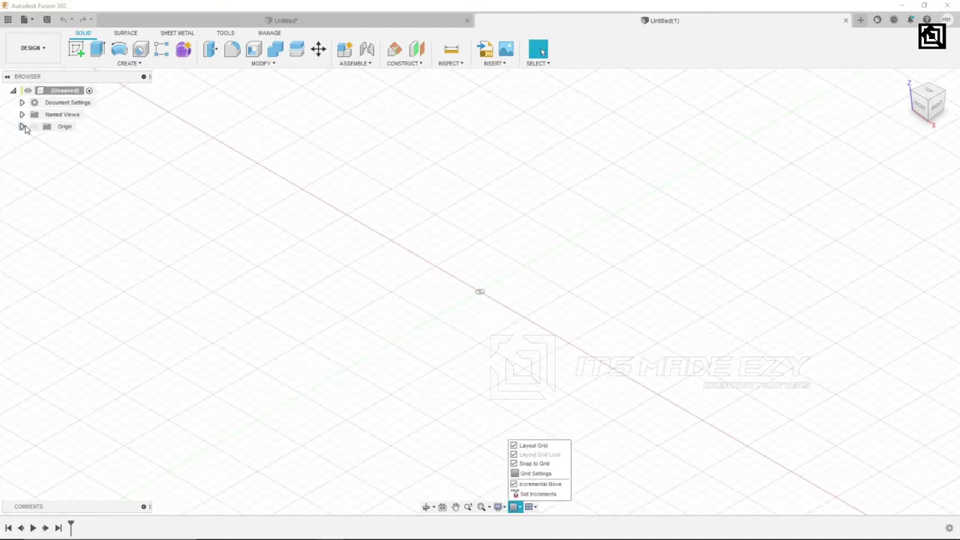
pyautogui.click(33, 128)
pyautogui.click(22, 126)
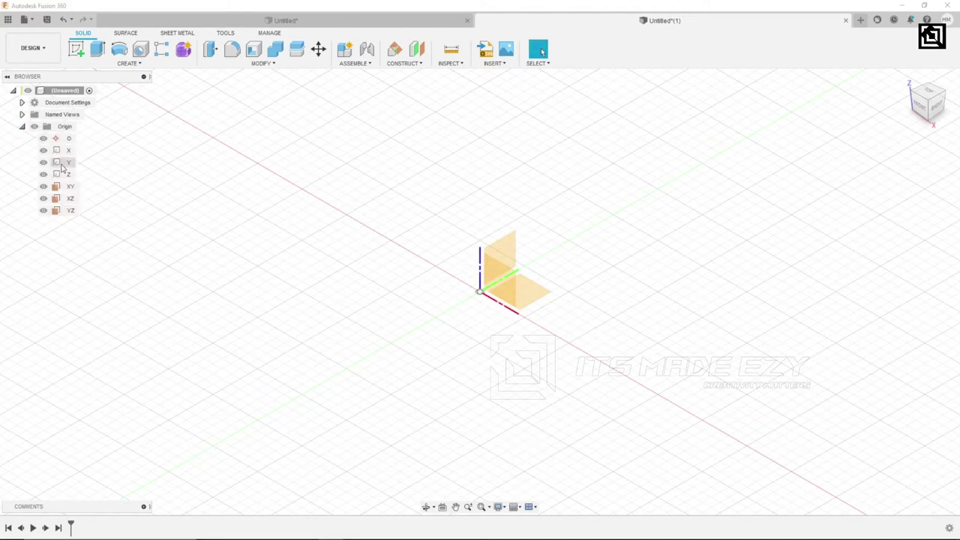
pyautogui.click(69, 186)
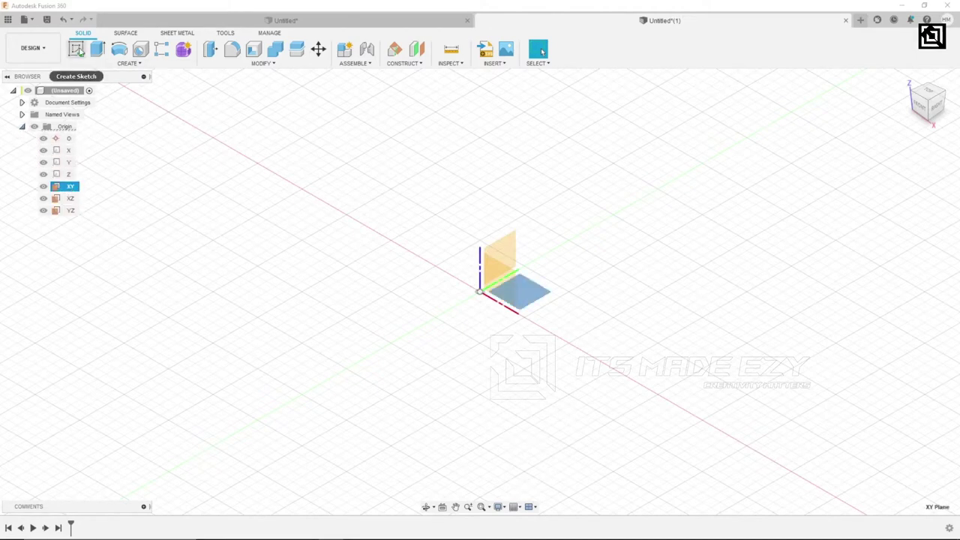
pyautogui.click(78, 49)
pyautogui.click(919, 181)
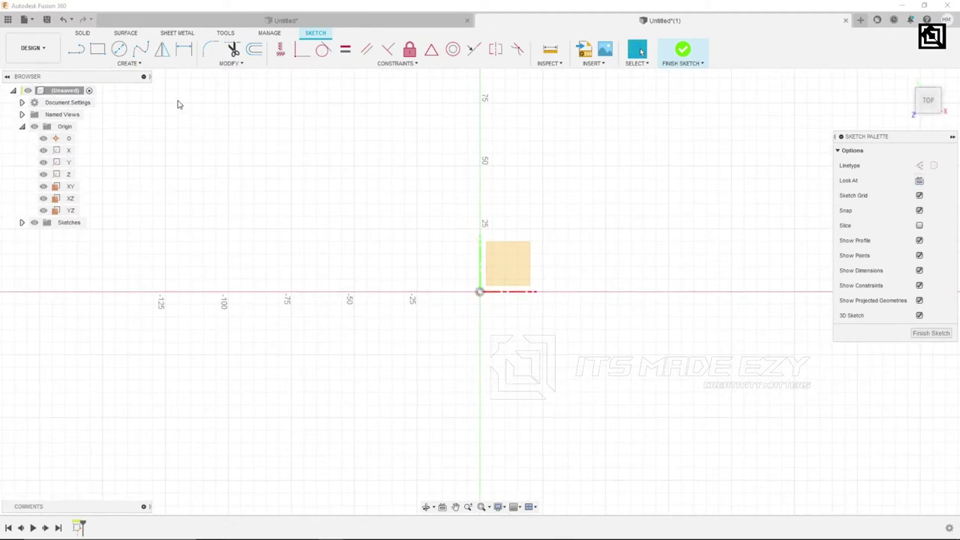
# - Draw a 100 mm diameter circle centred on the origin
pyautogui.click(118, 49)
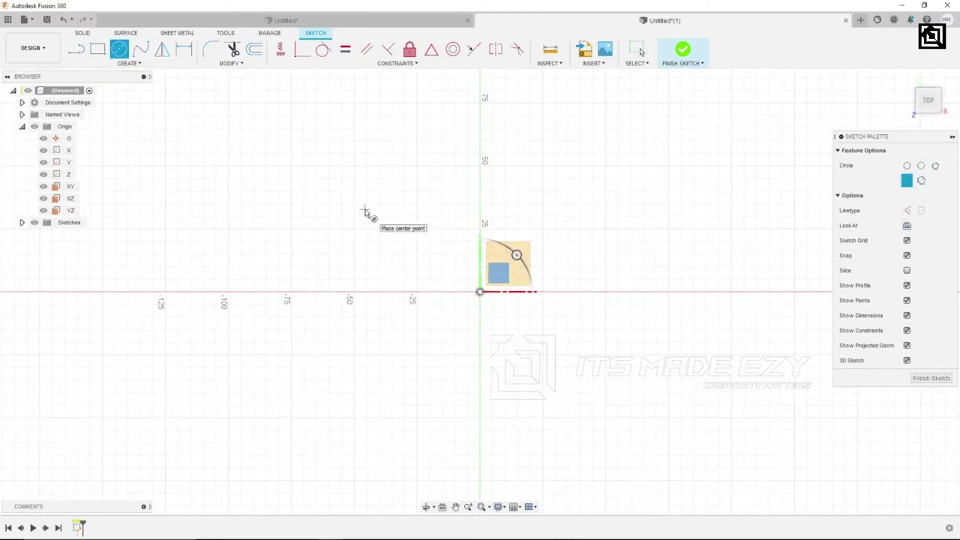
pyautogui.click(480, 293)
pyautogui.write('100')
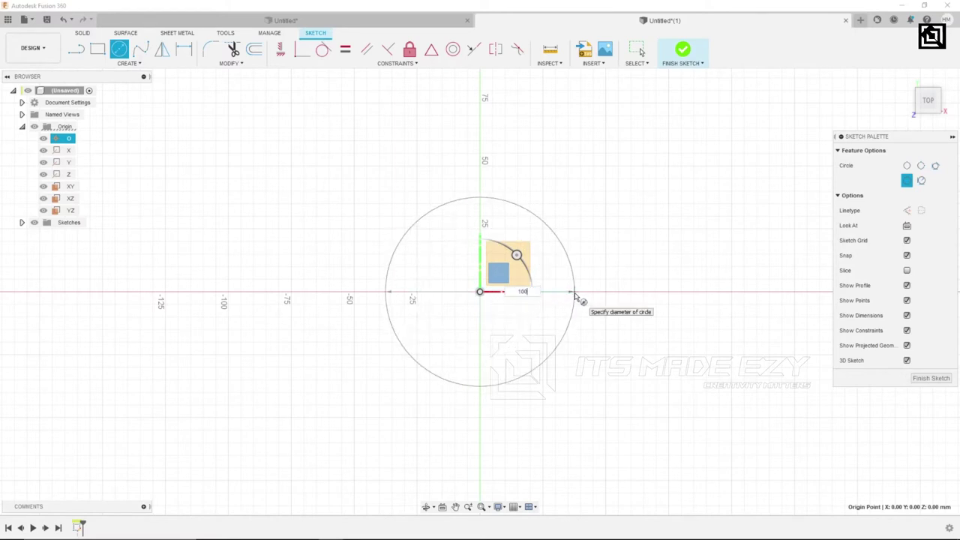
pyautogui.press('Tab')
pyautogui.press('Return')
pyautogui.press('Escape')
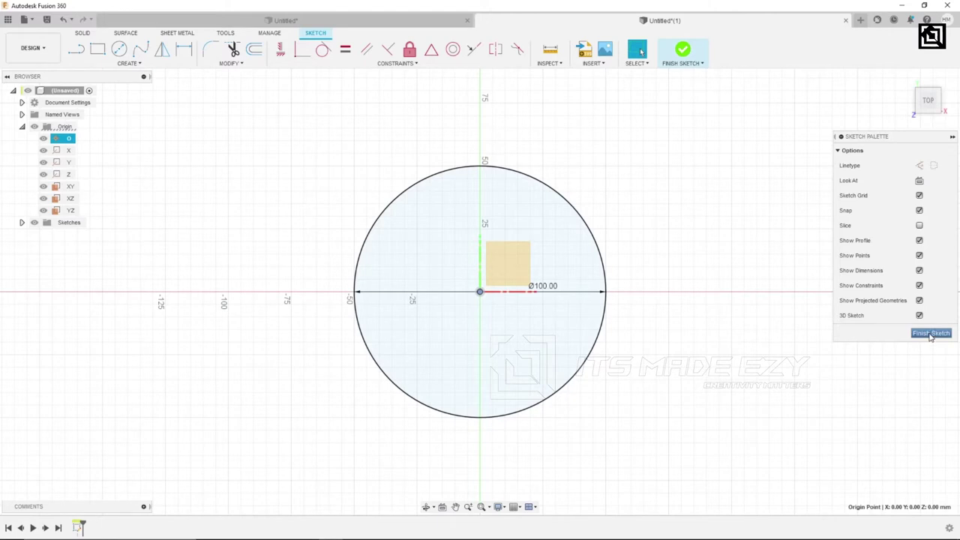
pyautogui.scroll(-2, 490, 358)
pyautogui.scroll(-1, 491, 353)
pyautogui.moveTo(496, 326); pyautogui.dragTo(495, 264, button='middle')
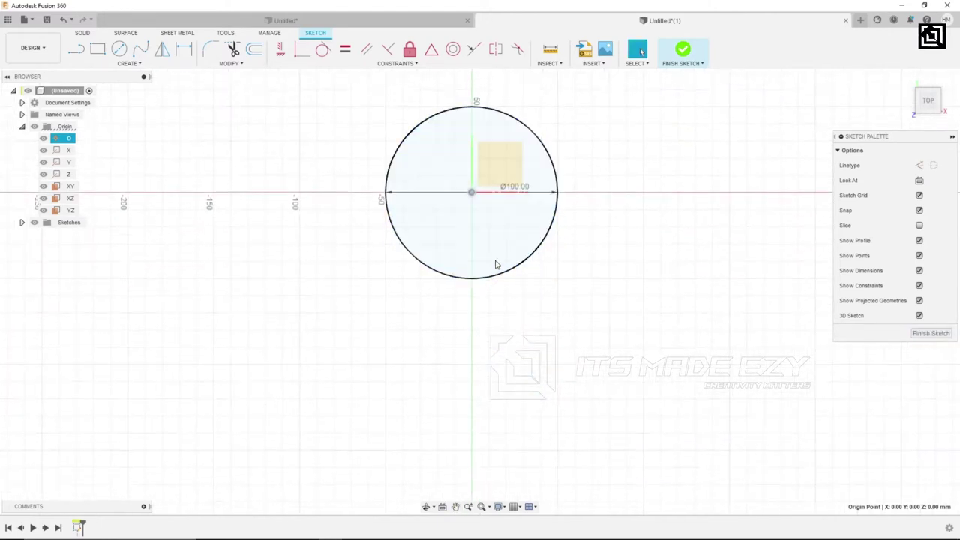
pyautogui.click(81, 57)
# - Draw a 150 mm vertical line from the circle's left quadrant
pyautogui.click(384, 194)
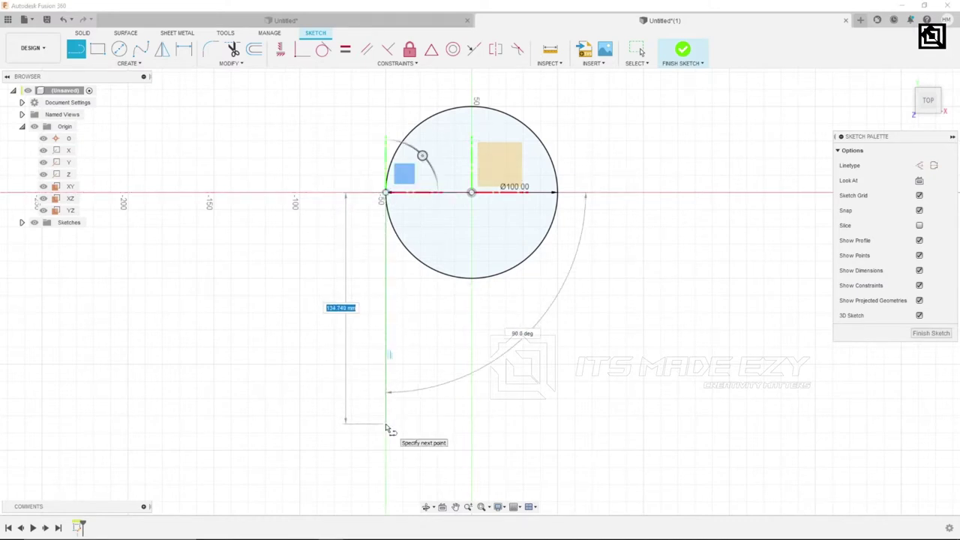
pyautogui.write('0')
pyautogui.press('Return')
pyautogui.press('Escape')
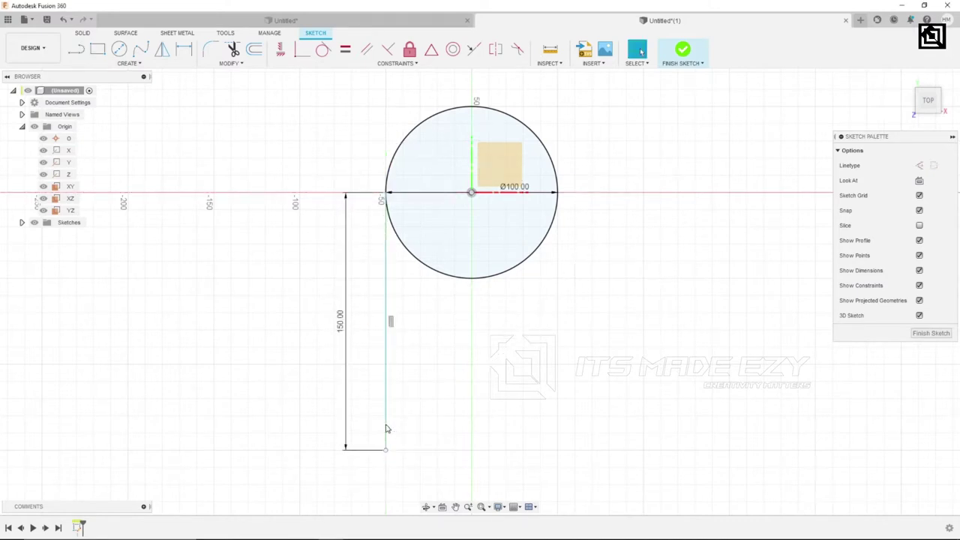
pyautogui.scroll(-1, 541, 396)
# - Draw a 75 mm vertical line down from the circle's right quadrant
pyautogui.click(75, 49)
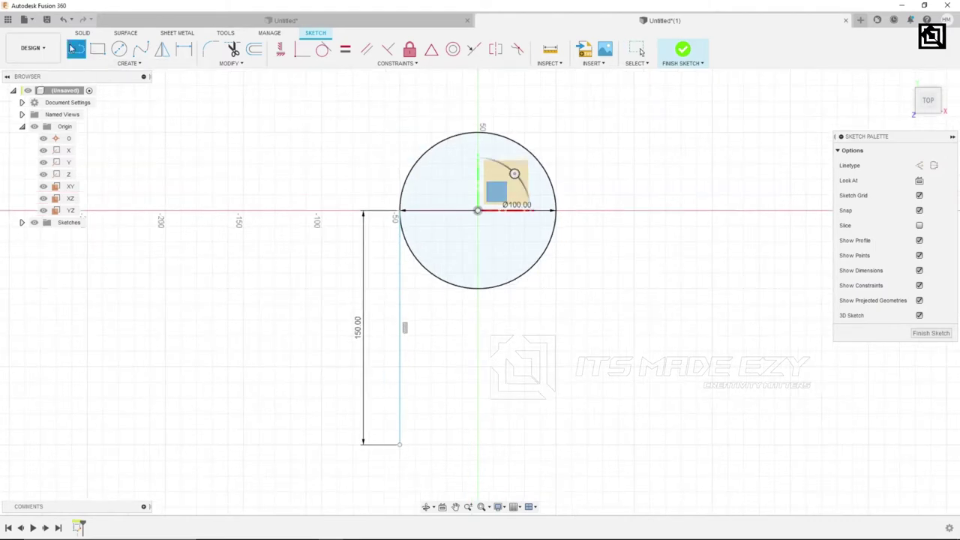
pyautogui.moveTo(556, 211); pyautogui.dragTo(557, 309)
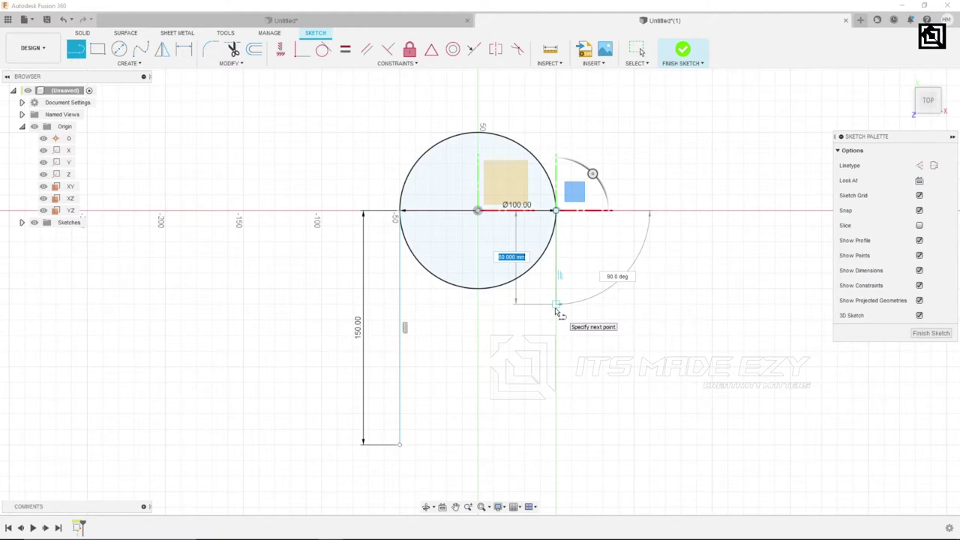
pyautogui.press('Return')
pyautogui.press('Escape')
pyautogui.moveTo(638, 262); pyautogui.dragTo(645, 271, button='middle')
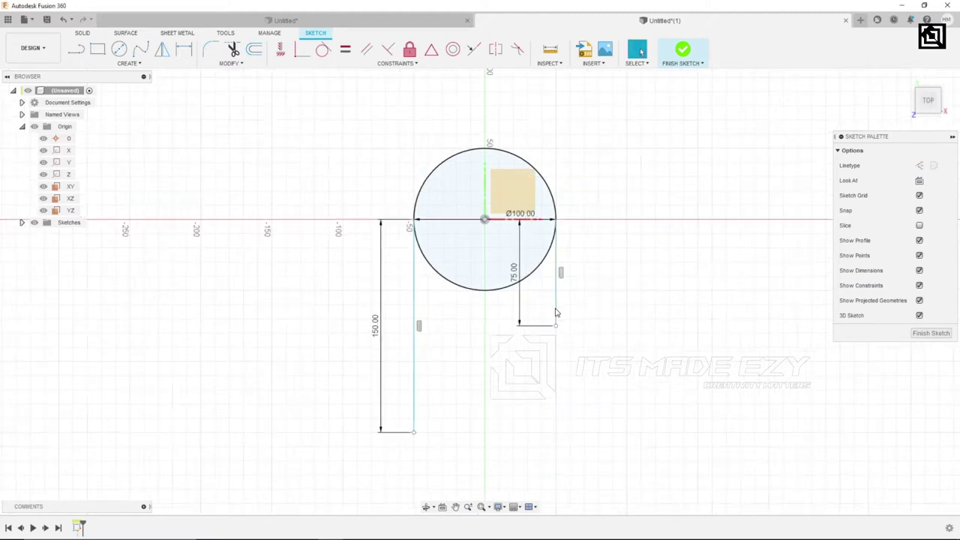
pyautogui.rightClick(645, 271)
pyautogui.click(656, 278)
pyautogui.rightClick(614, 219)
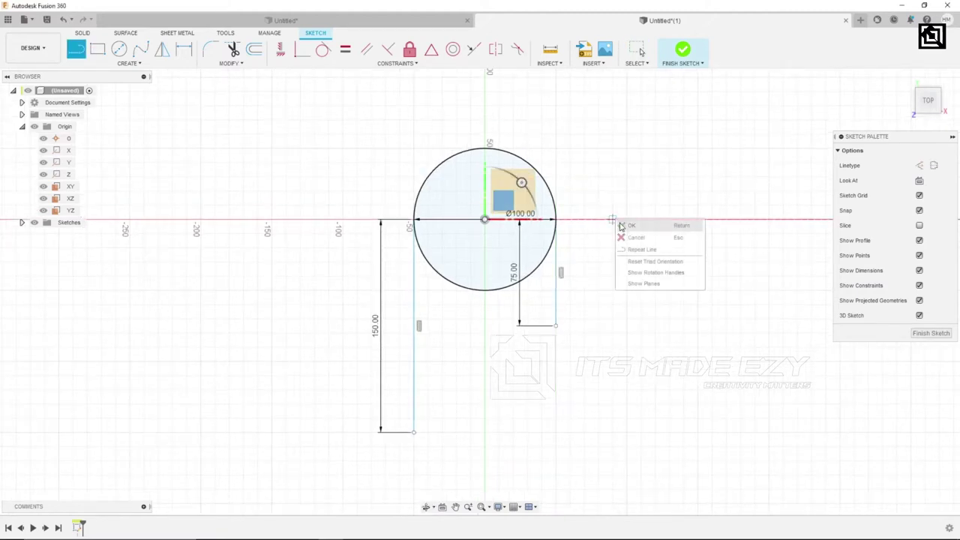
pyautogui.click(623, 231)
# - Trim away the circle's lower half and finish the sketch
pyautogui.click(233, 49)
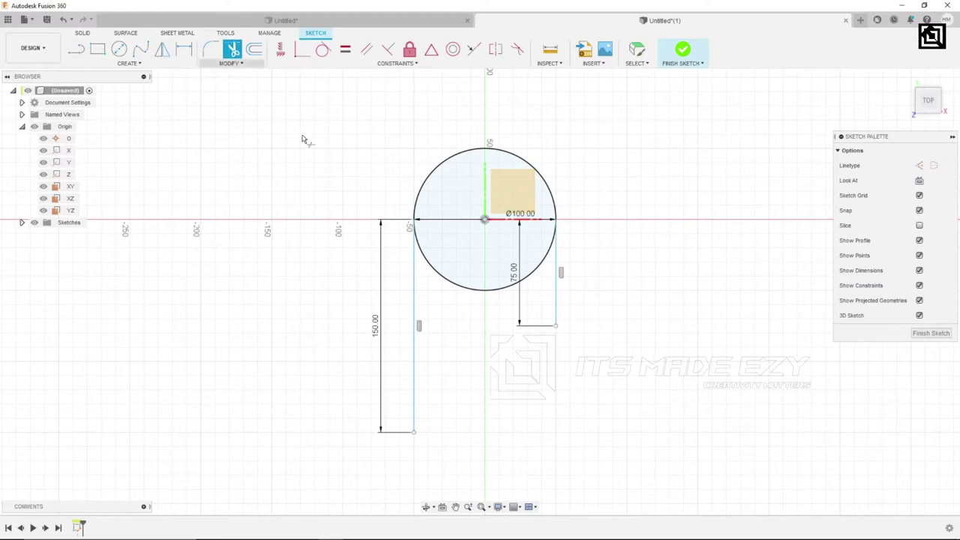
pyautogui.click(464, 290)
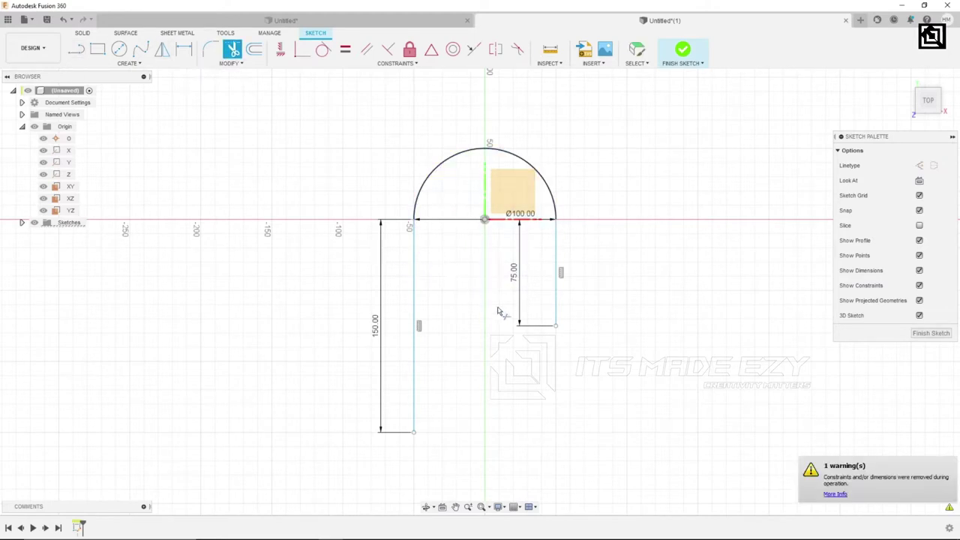
pyautogui.click(942, 332)
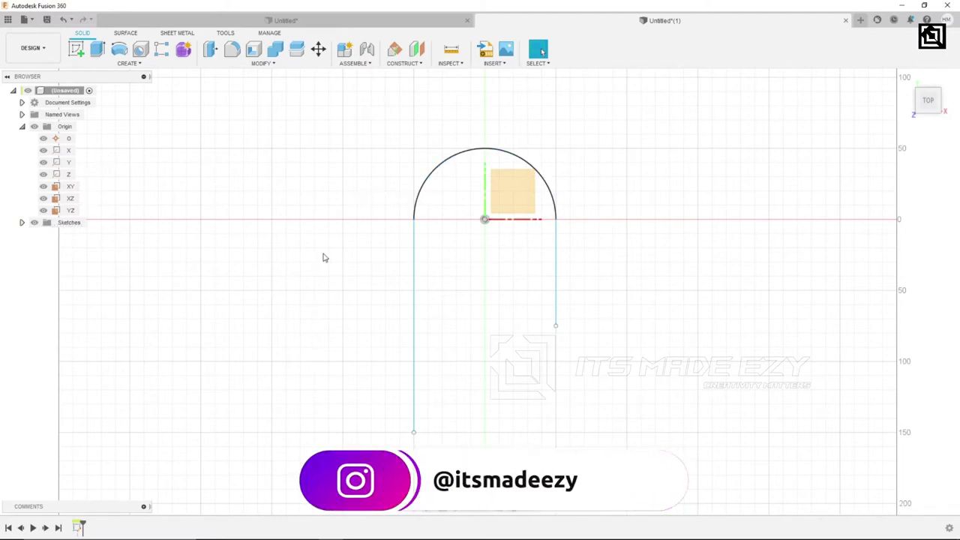
# - Orbit to an isometric view and start a sketch on the YZ plane, viewed straight on
pyautogui.keyDown('shift'); pyautogui.moveTo(322, 258); pyautogui.dragTo(403, 213, button='middle'); pyautogui.keyUp('shift')
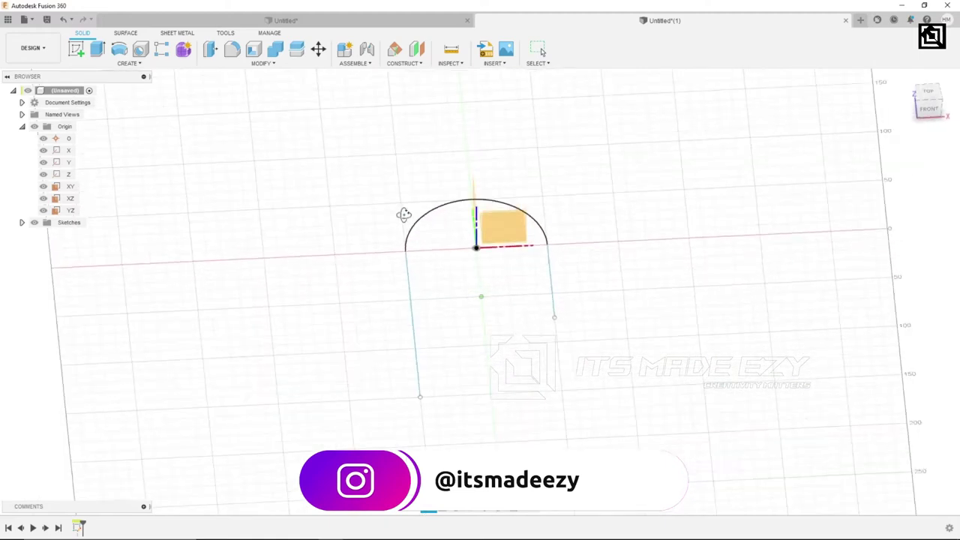
pyautogui.keyDown('shift'); pyautogui.moveTo(403, 213); pyautogui.dragTo(515, 248, button='middle'); pyautogui.keyUp('shift')
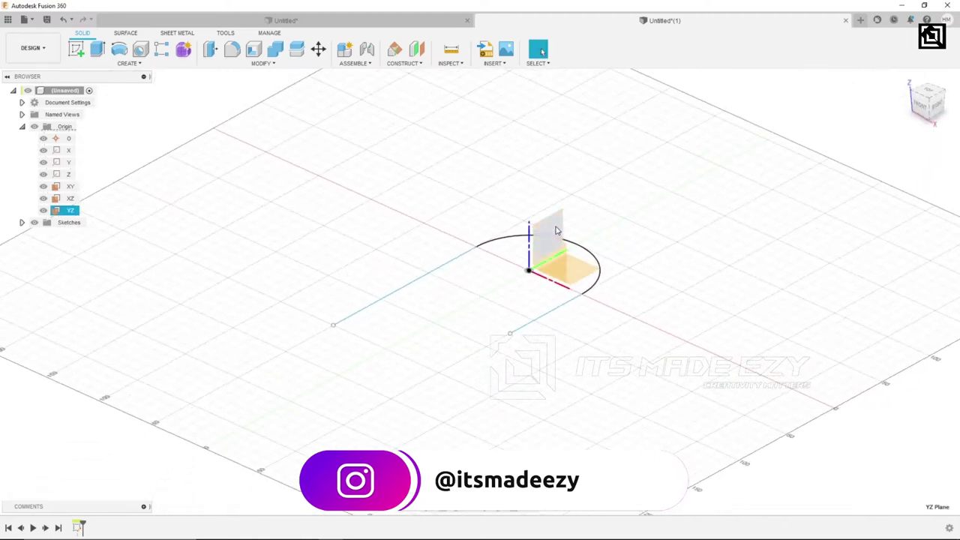
pyautogui.click(77, 49)
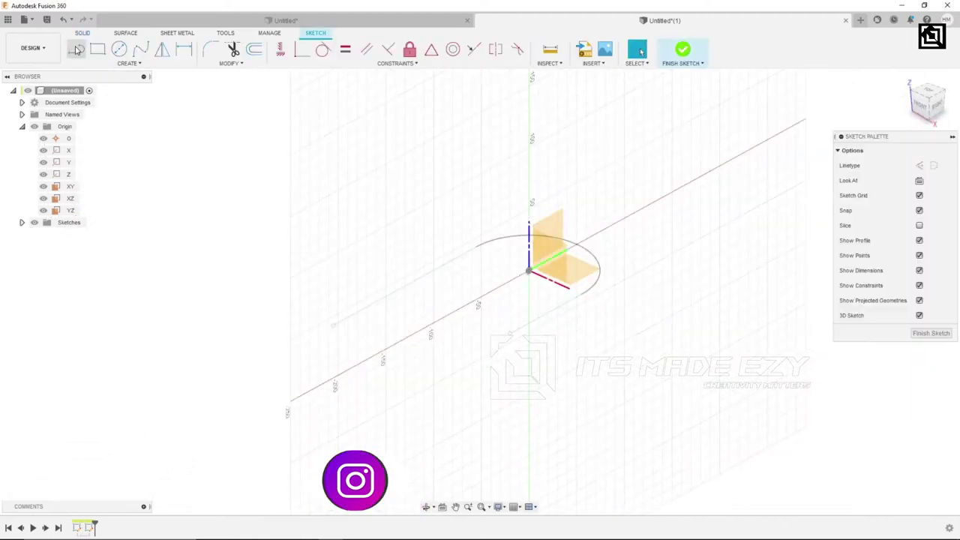
pyautogui.click(920, 181)
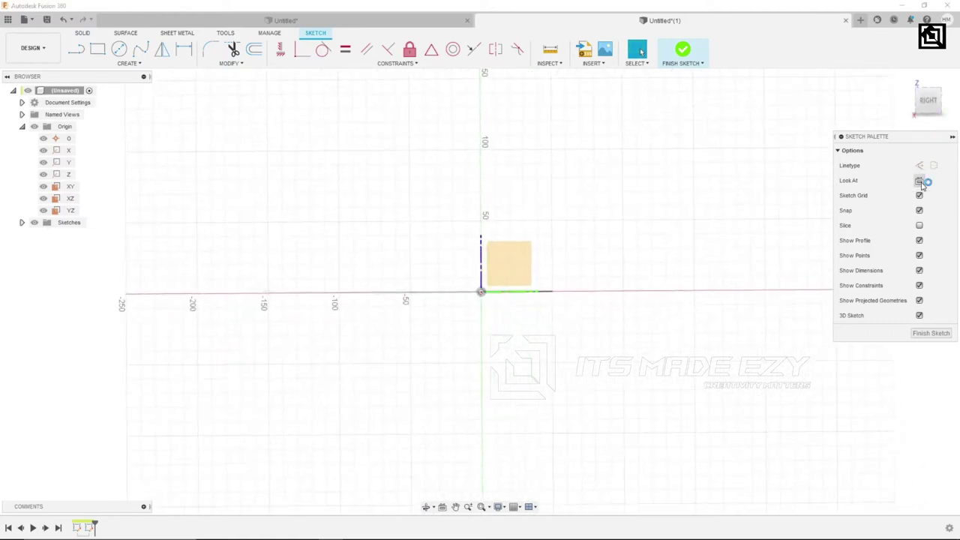
pyautogui.scroll(2, 534, 322)
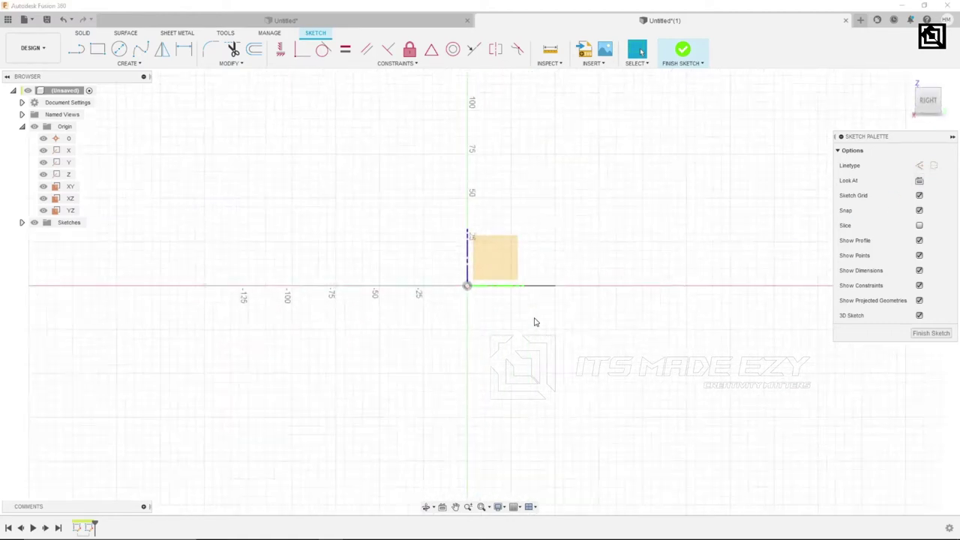
# - Draw a horizontal line from the origin roughly 50 mm long
pyautogui.click(76, 50)
pyautogui.click(460, 283)
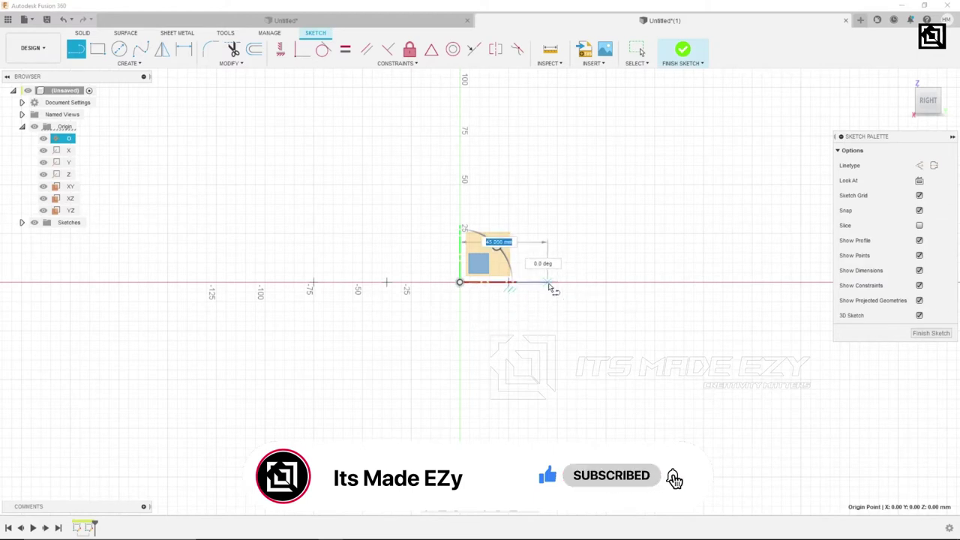
pyautogui.click(557, 287)
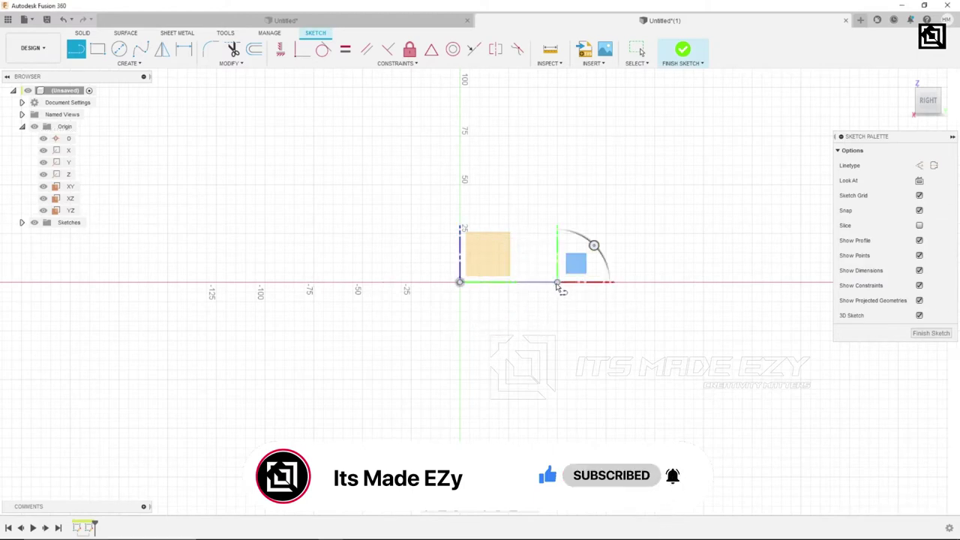
pyautogui.rightClick(618, 214)
pyautogui.click(623, 218)
pyautogui.scroll(1, 488, 285)
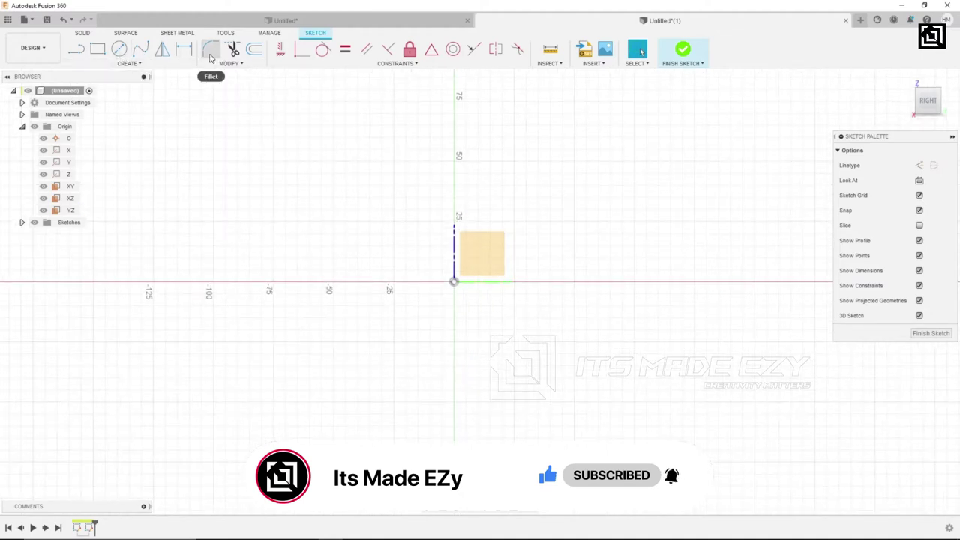
# - Dimension the horizontal line at 50.00 mm as a driven dimension
pyautogui.click(183, 48)
pyautogui.click(564, 283)
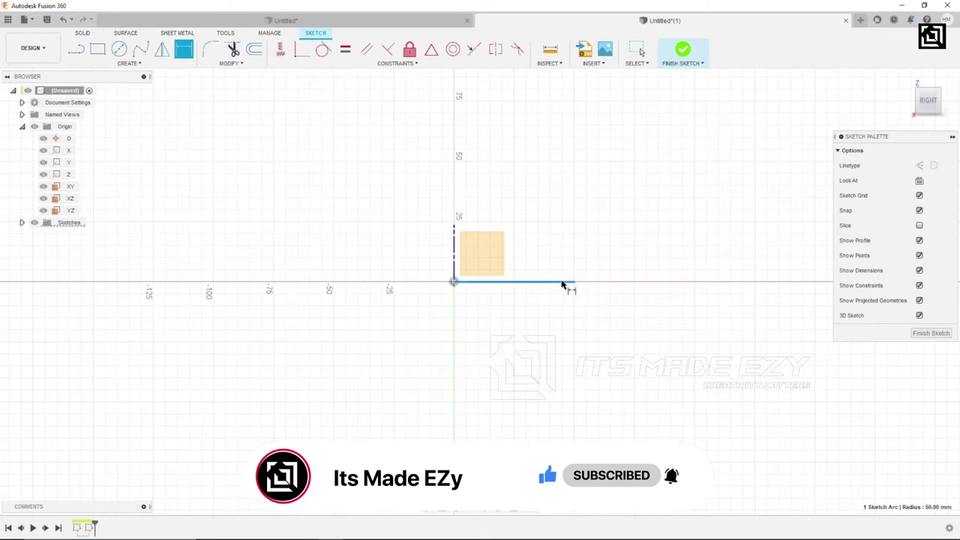
pyautogui.click(547, 283)
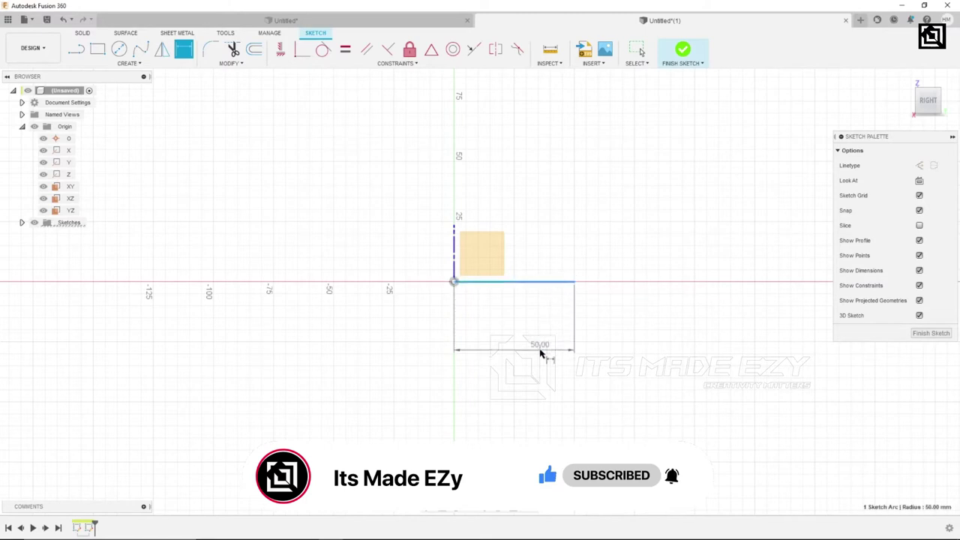
pyautogui.click(507, 436)
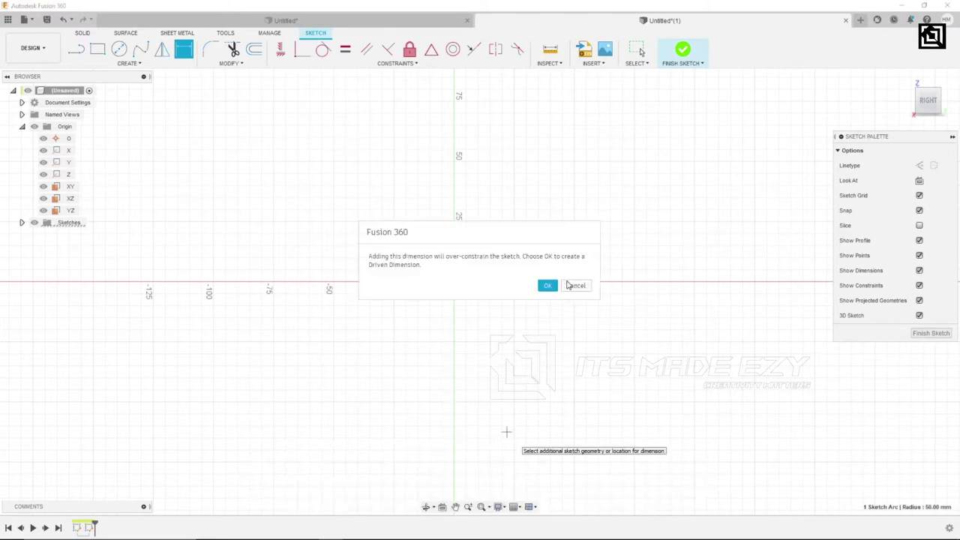
pyautogui.click(549, 286)
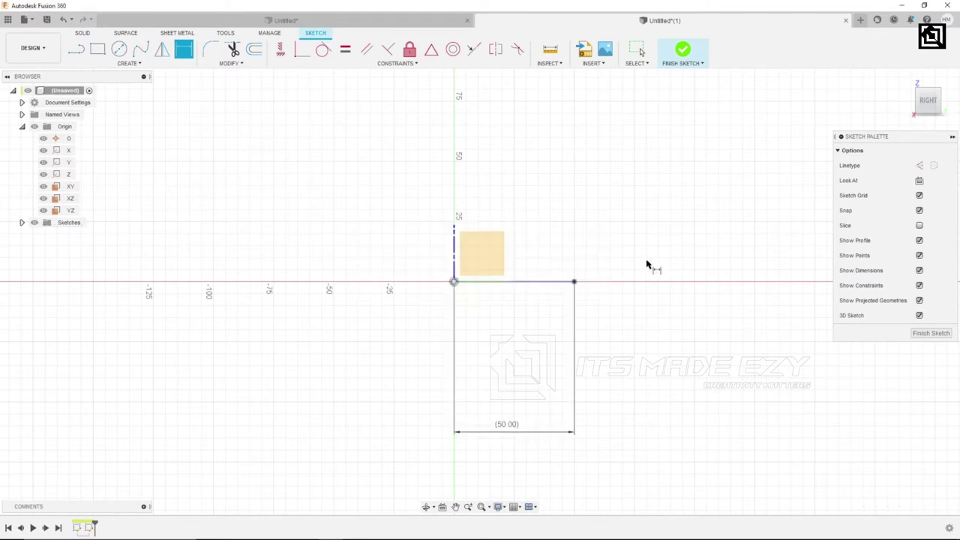
# - Add a 15 mm diameter circle centred on the line's 50 mm endpoint
pyautogui.click(128, 50)
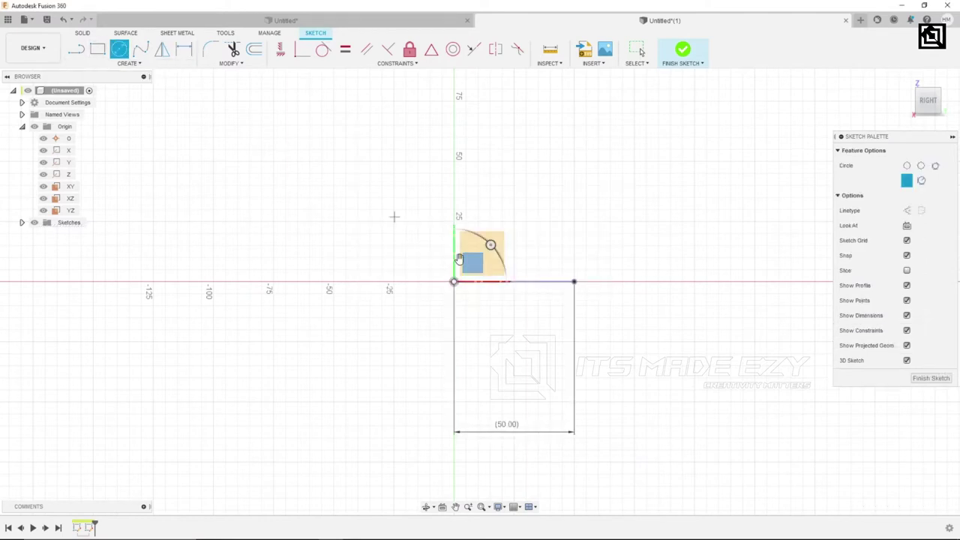
pyautogui.click(574, 282)
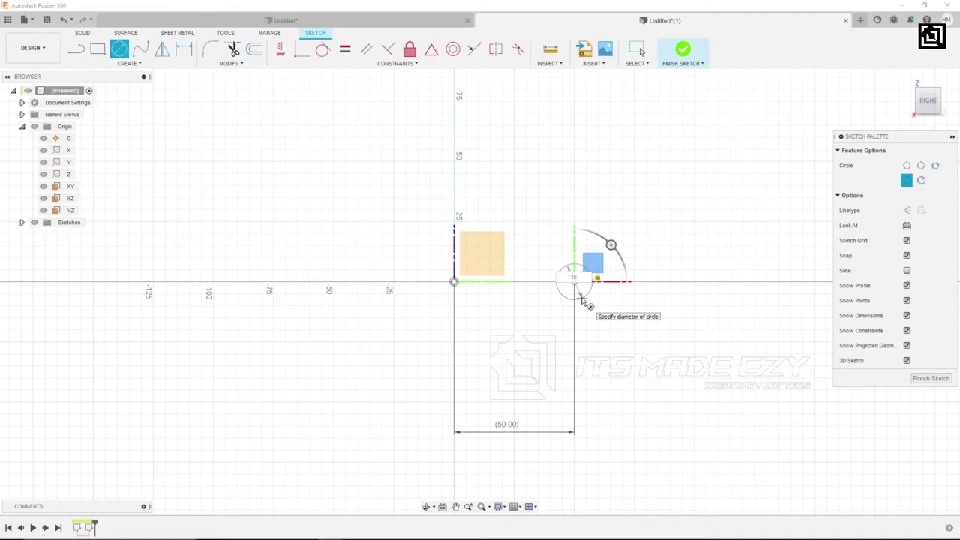
pyautogui.press('Return')
pyautogui.scroll(1, 460, 276)
pyautogui.scroll(1, 460, 276)
pyautogui.scroll(1, 460, 276)
pyautogui.scroll(1, 460, 276)
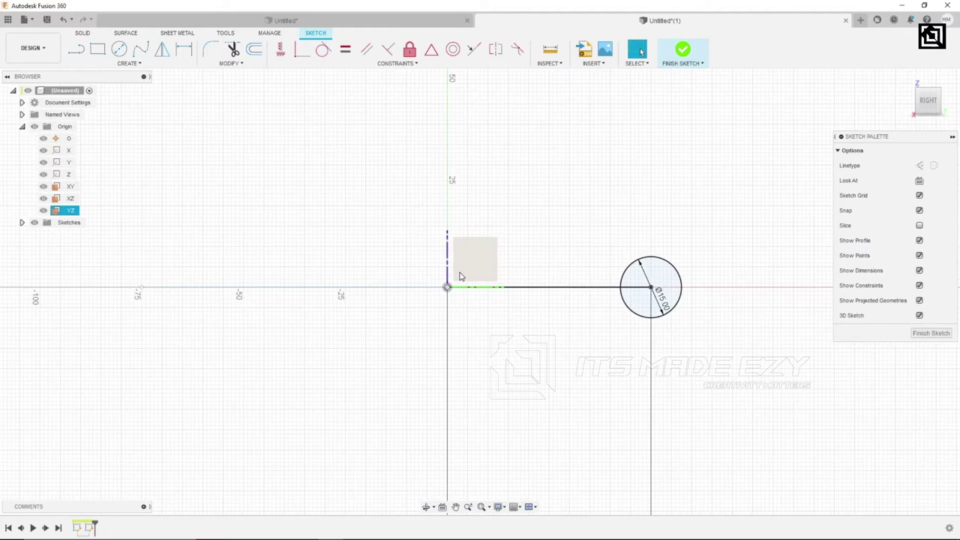
pyautogui.click(97, 50)
# - Draw a 9.5 mm-high rectangle from the origin to the circle and a 7.5 × 15 mm origin rectangle
pyautogui.click(447, 287)
pyautogui.write('9.5')
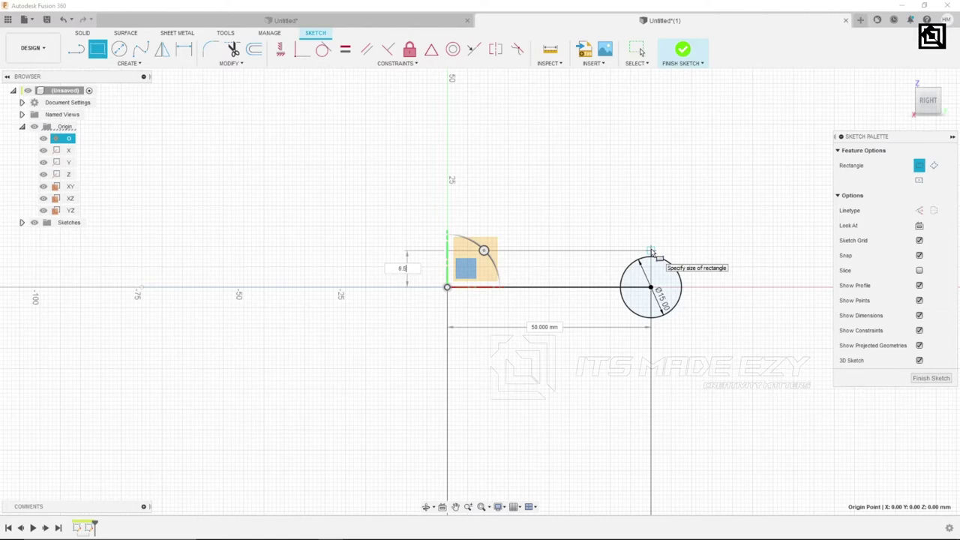
pyautogui.press('Return')
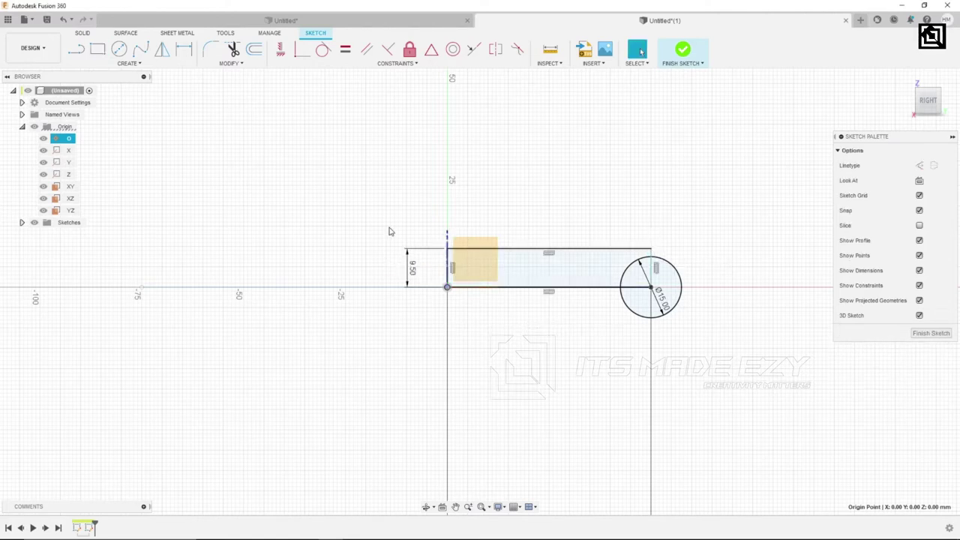
pyautogui.click(98, 49)
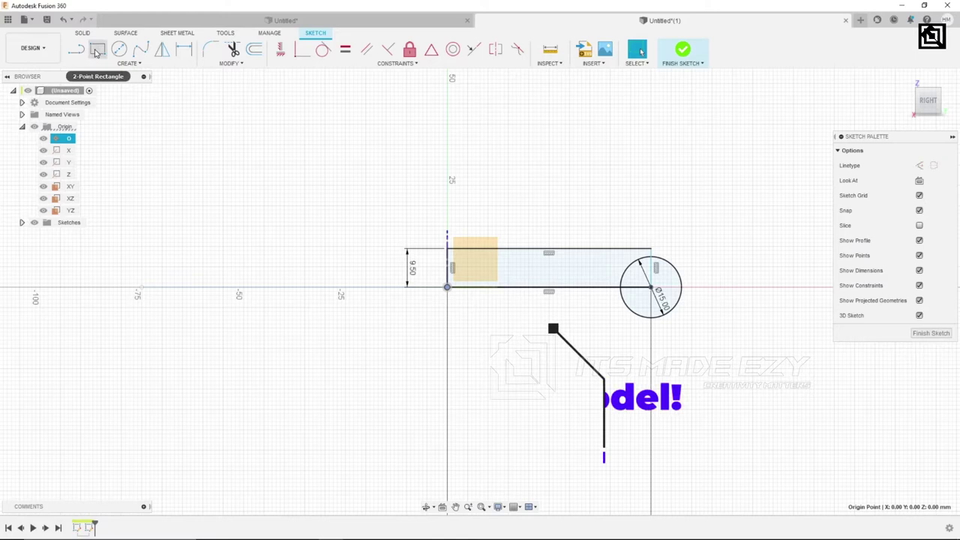
pyautogui.click(447, 289)
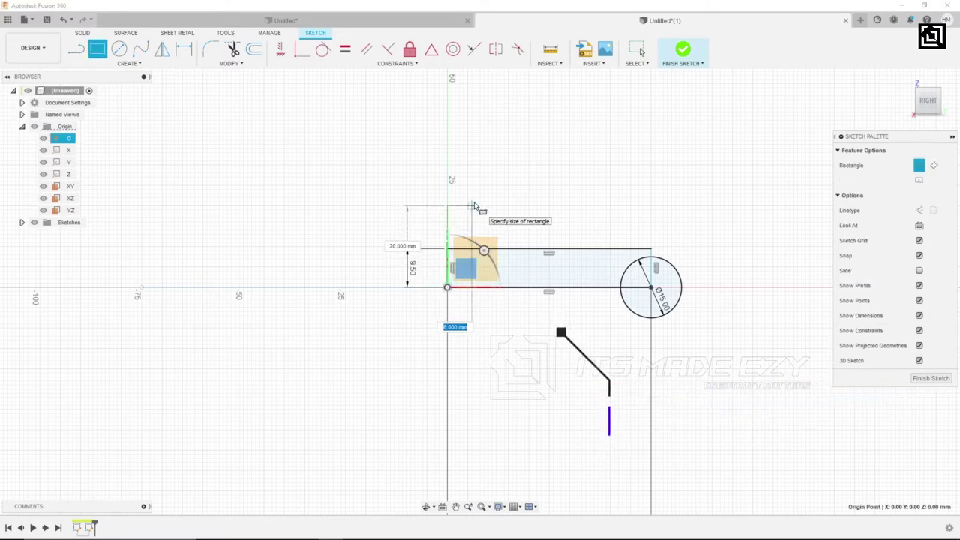
pyautogui.press('Tab')
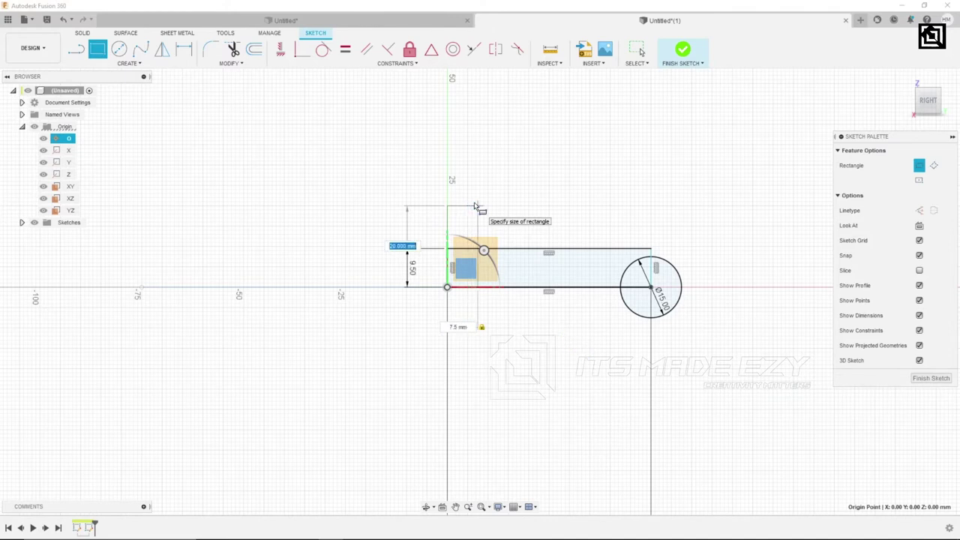
pyautogui.press('Return')
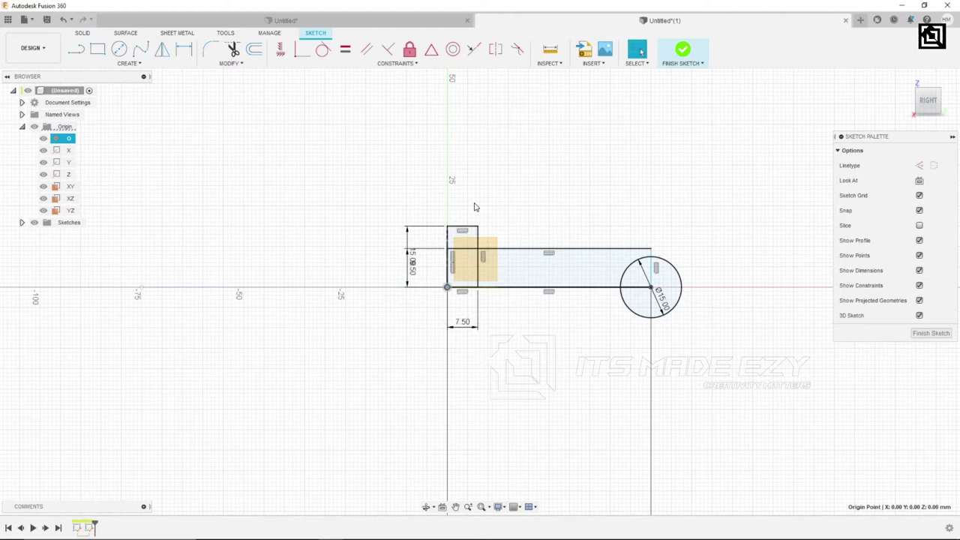
# - Add a small 3 mm rectangle at the tall block's top corner and trim the line inside it
pyautogui.click(91, 50)
pyautogui.scroll(3, 536, 279)
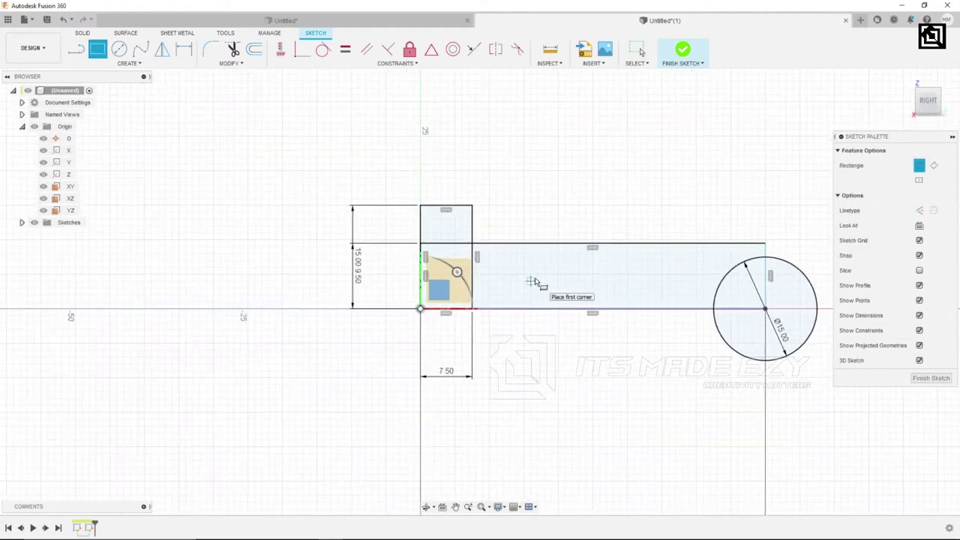
pyautogui.click(420, 205)
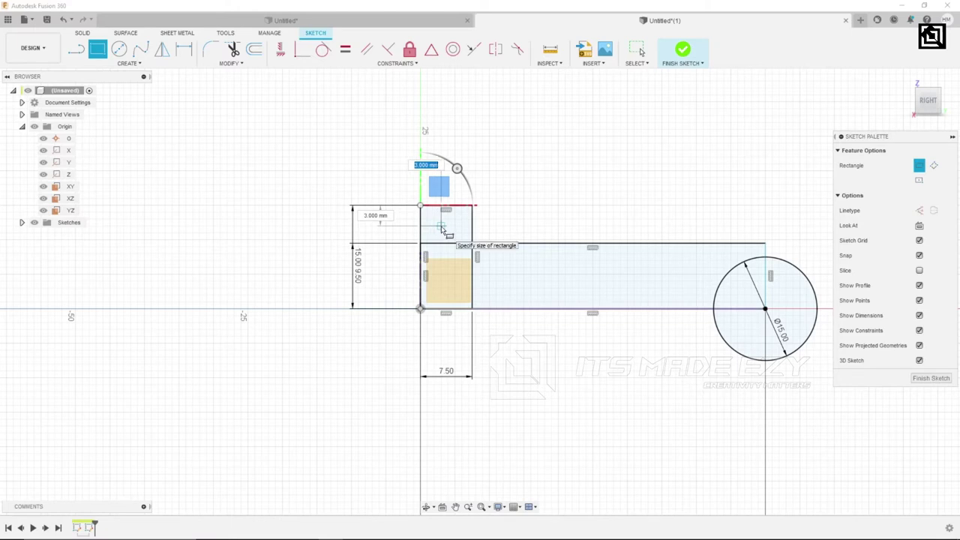
pyautogui.click(442, 228)
pyautogui.press('Escape')
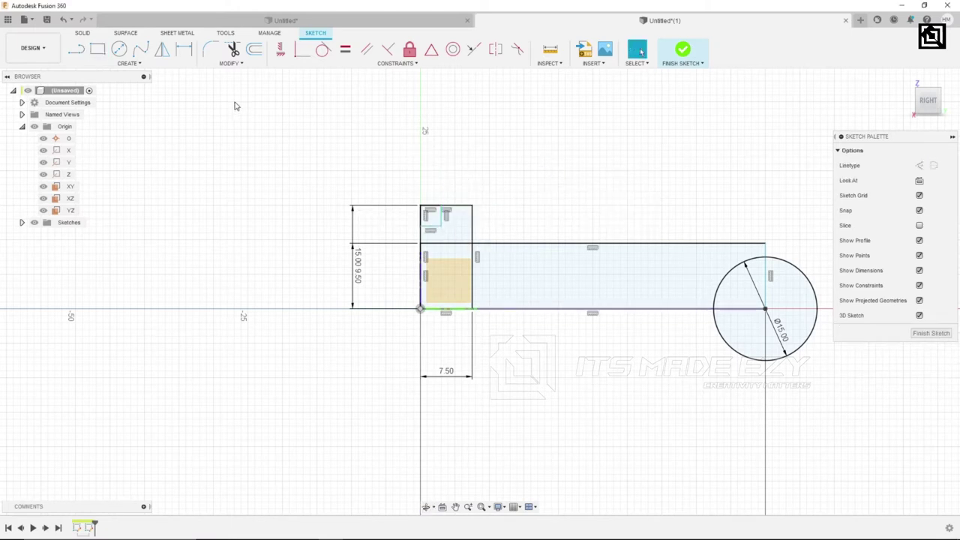
pyautogui.click(232, 48)
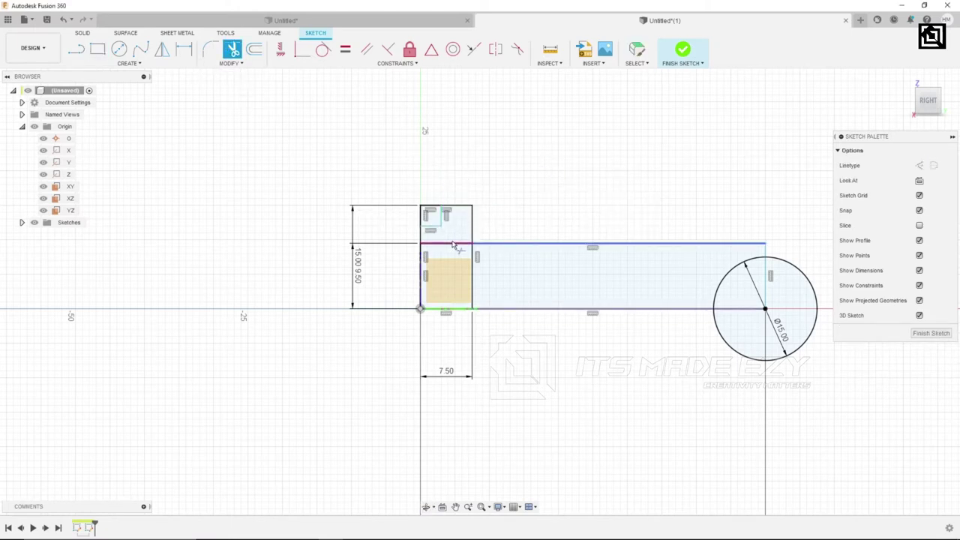
pyautogui.click(453, 244)
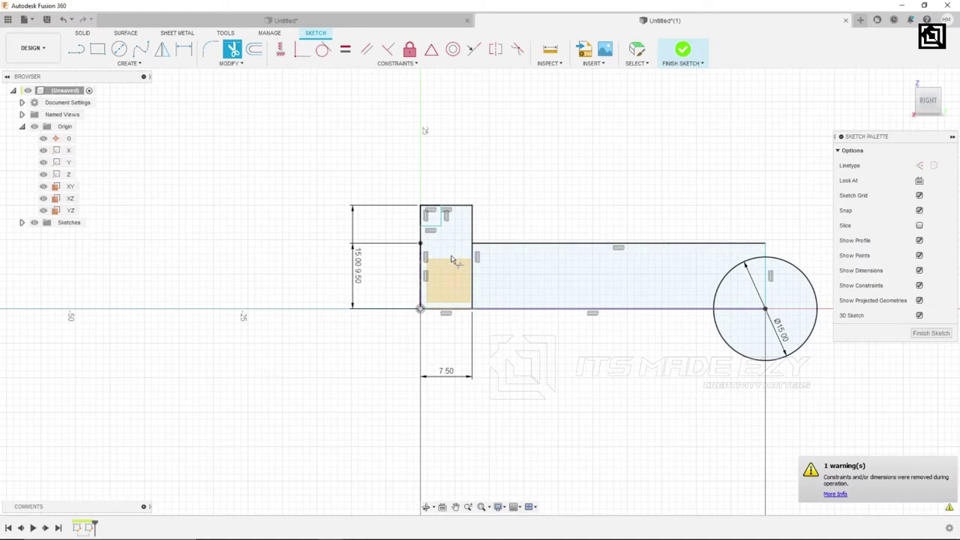
# - Trim the small rectangle's top edge, the upper-left vertical and the block divider into a stepped outline
pyautogui.click(430, 213)
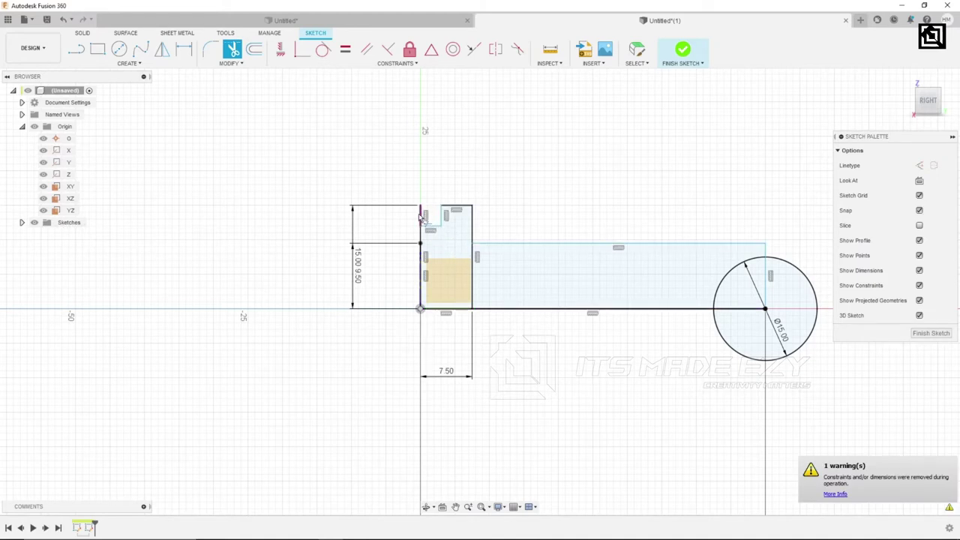
pyautogui.click(421, 219)
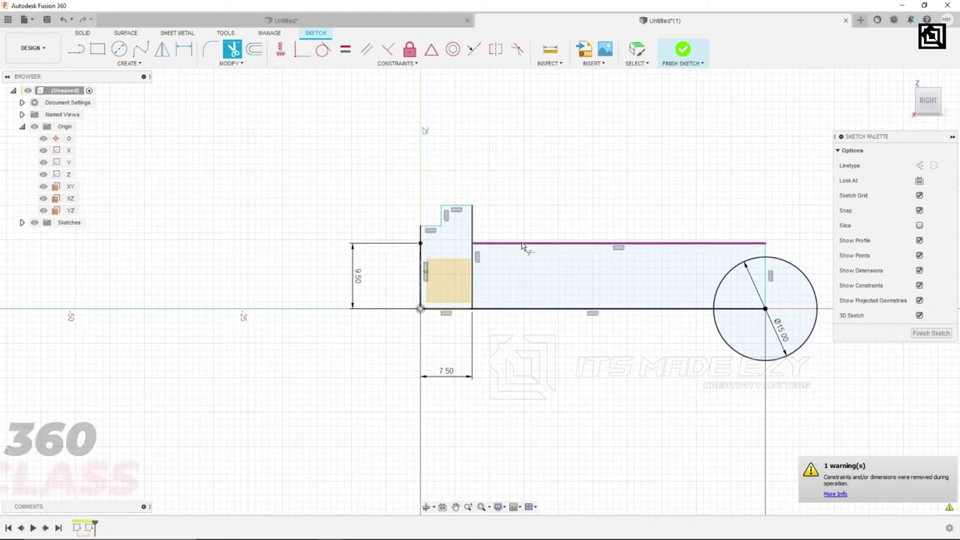
pyautogui.click(473, 274)
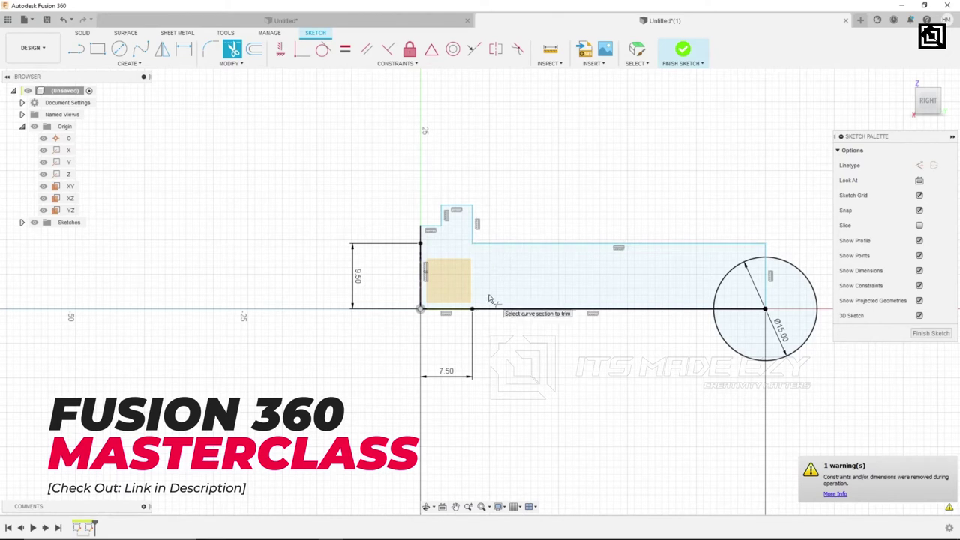
pyautogui.press('Escape')
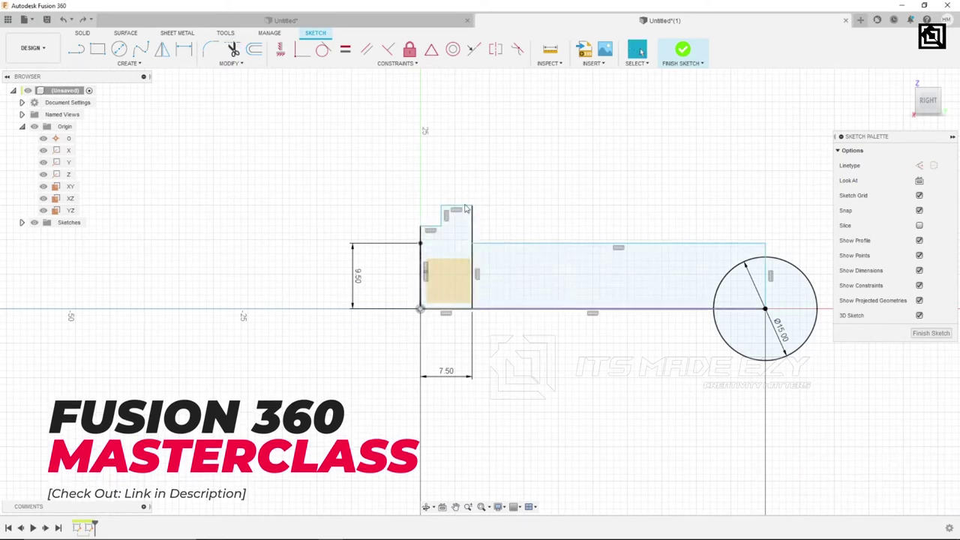
# - Trim off the long rectangle's top edge and begin a spline at the block's right edge
pyautogui.click(233, 50)
pyautogui.click(517, 244)
pyautogui.rightClick(561, 167)
pyautogui.click(570, 172)
pyautogui.click(140, 49)
pyautogui.click(457, 272)
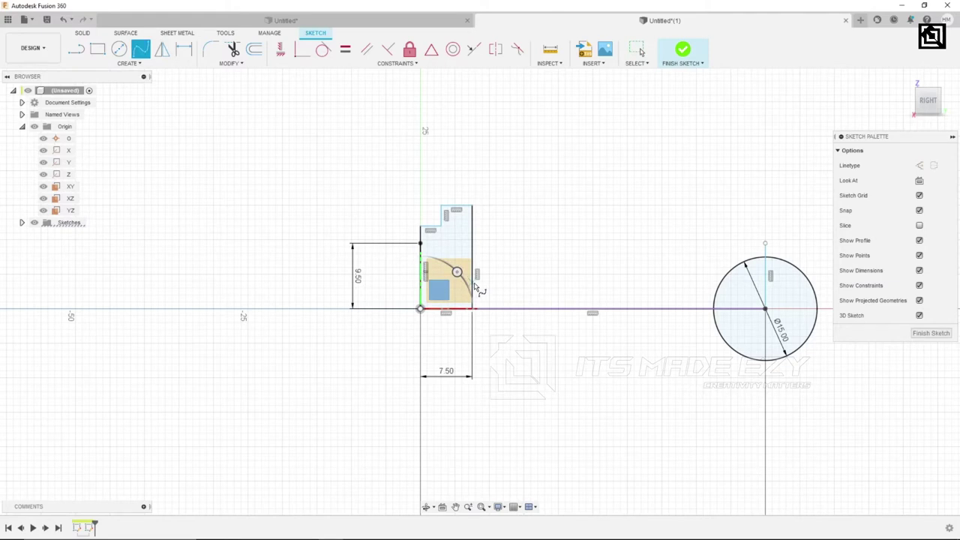
# - Draw a spline from the block's right edge to the top of the 15 mm circle, bowed into an S-curve
pyautogui.click(472, 283)
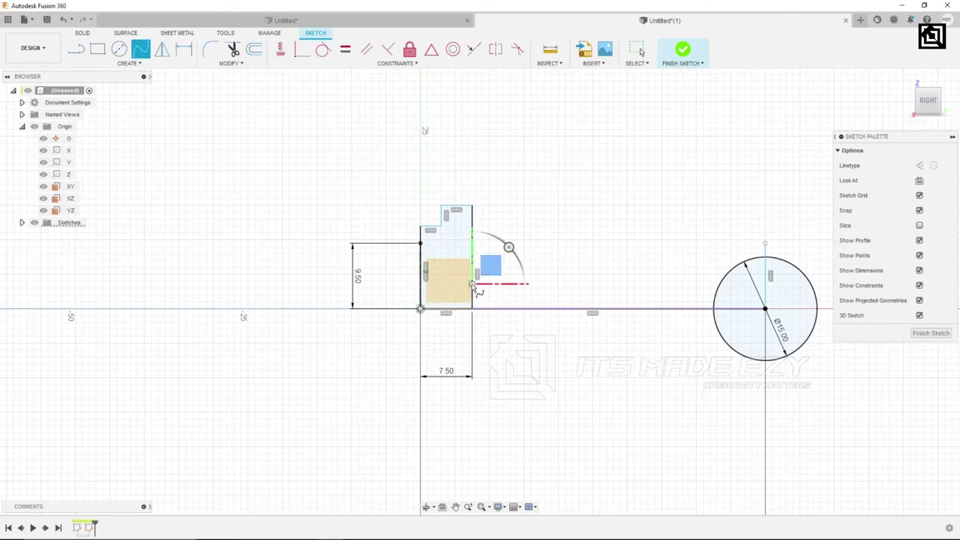
pyautogui.click(764, 242)
pyautogui.rightClick(739, 199)
pyautogui.click(753, 216)
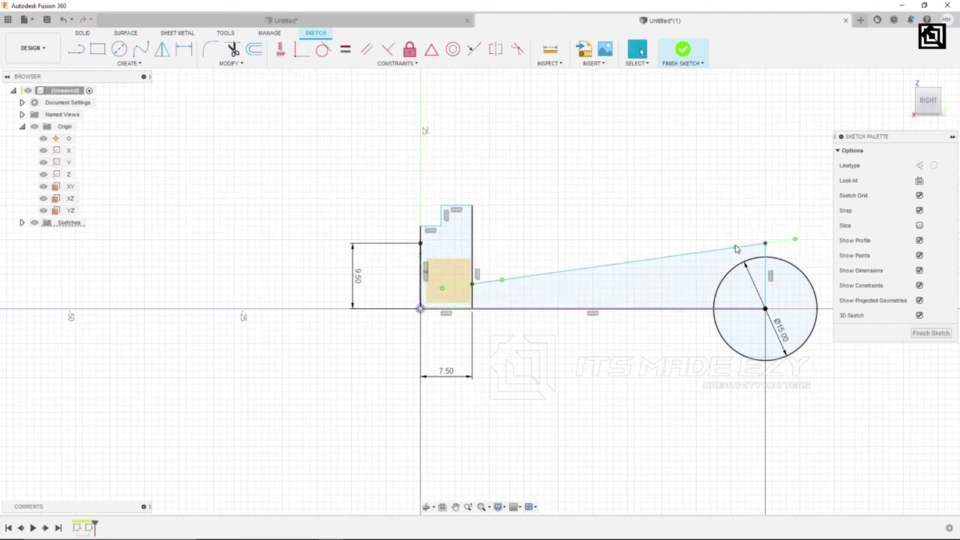
pyautogui.moveTo(735, 248); pyautogui.dragTo(717, 248)
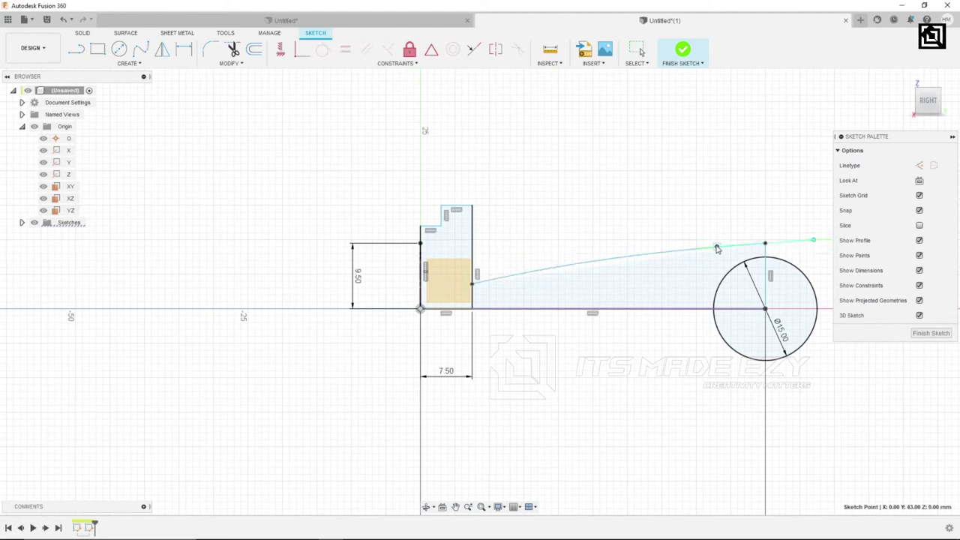
pyautogui.click(474, 284)
pyautogui.moveTo(495, 283); pyautogui.dragTo(524, 286)
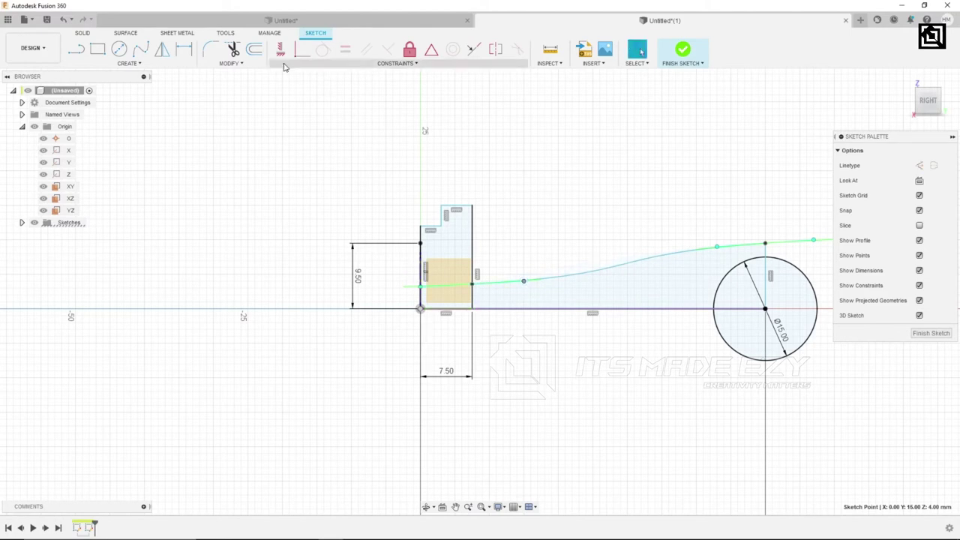
# - Constrain both spline tangent handles horizontal so the curve ends level
pyautogui.scroll(3, 508, 297)
pyautogui.scroll(4, 511, 296)
pyautogui.scroll(1, 510, 296)
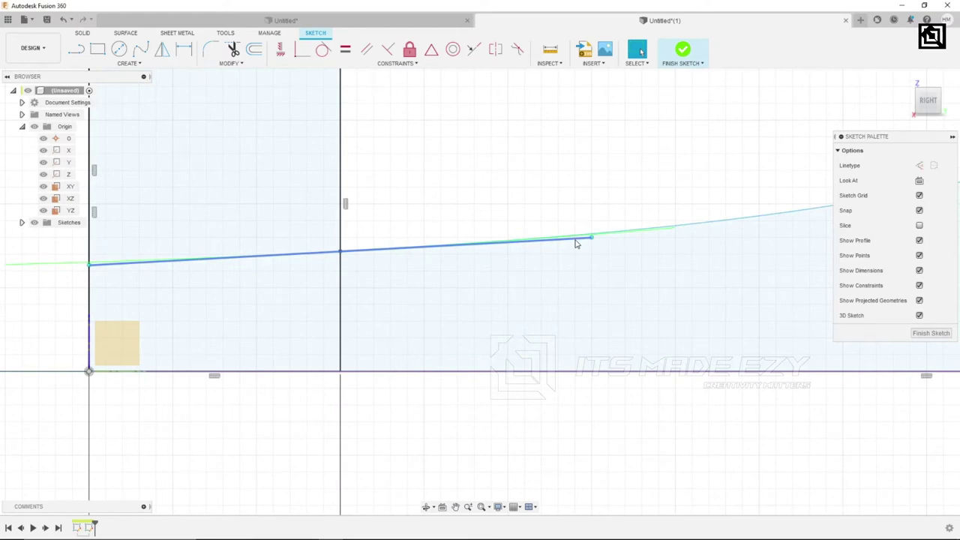
pyautogui.click(574, 241)
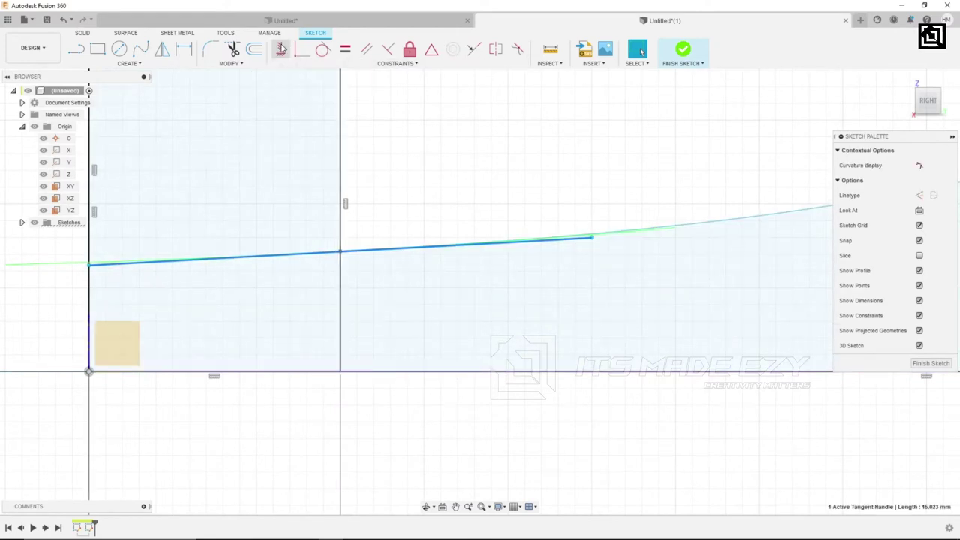
pyautogui.click(281, 48)
pyautogui.scroll(-2, 550, 360)
pyautogui.scroll(-2, 550, 360)
pyautogui.scroll(-2, 660, 353)
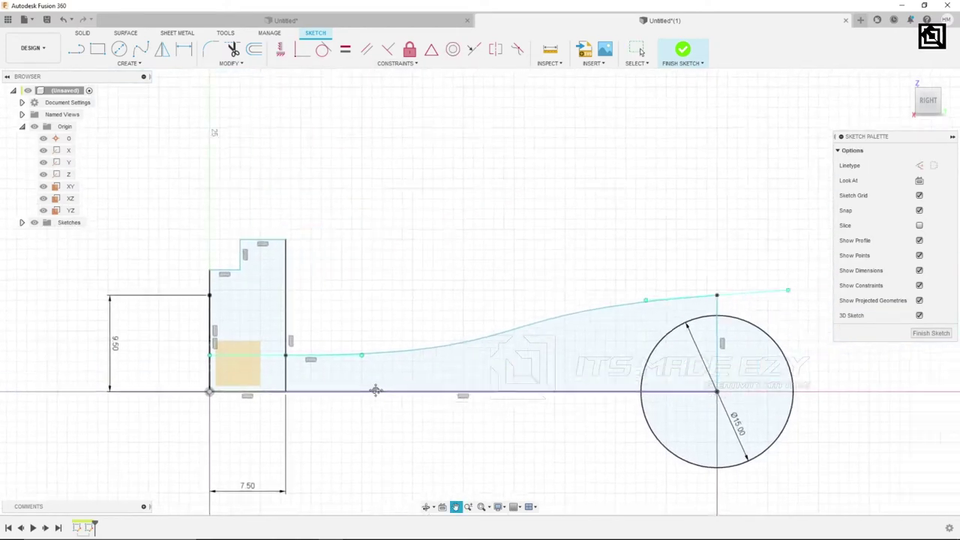
pyautogui.scroll(2, 675, 353)
pyautogui.click(745, 278)
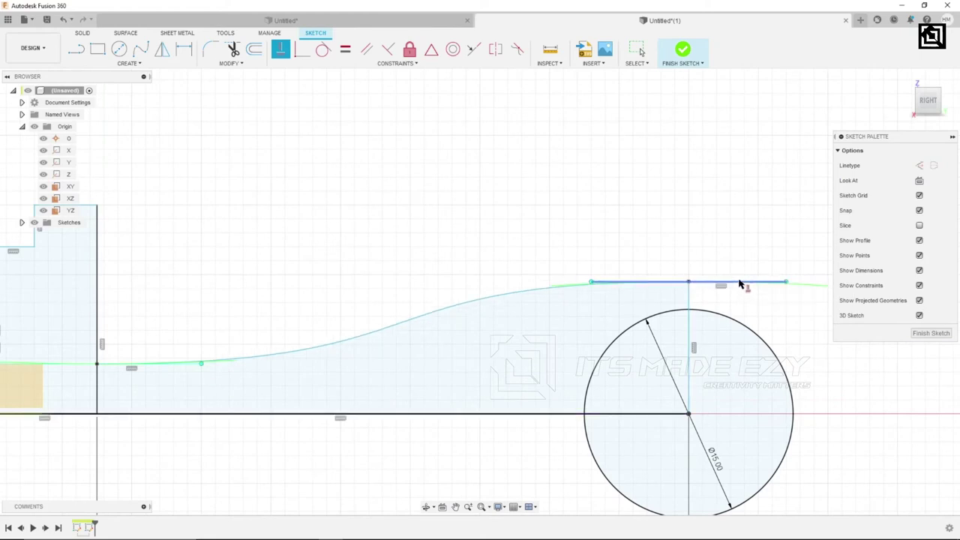
pyautogui.rightClick(458, 131)
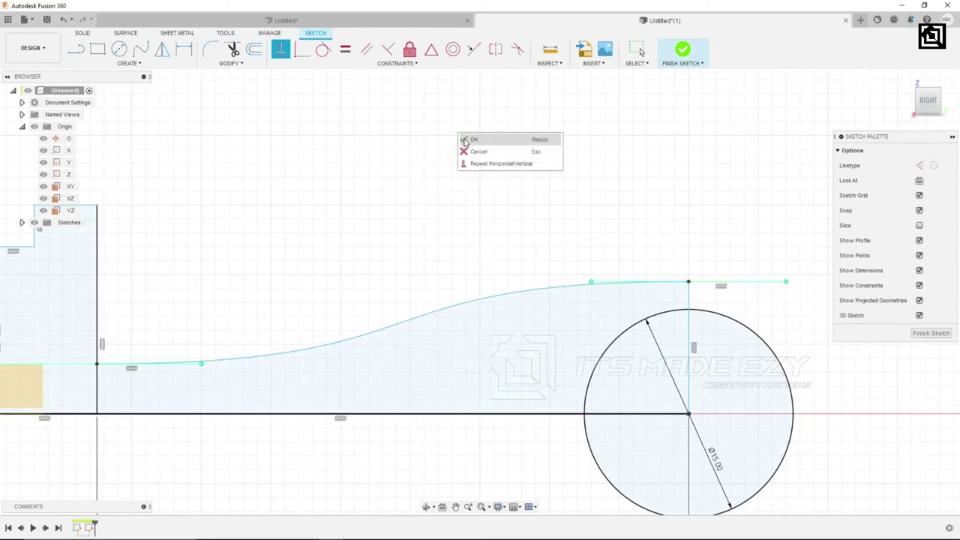
pyautogui.click(466, 137)
pyautogui.scroll(-2, 750, 311)
pyautogui.scroll(-2, 550, 449)
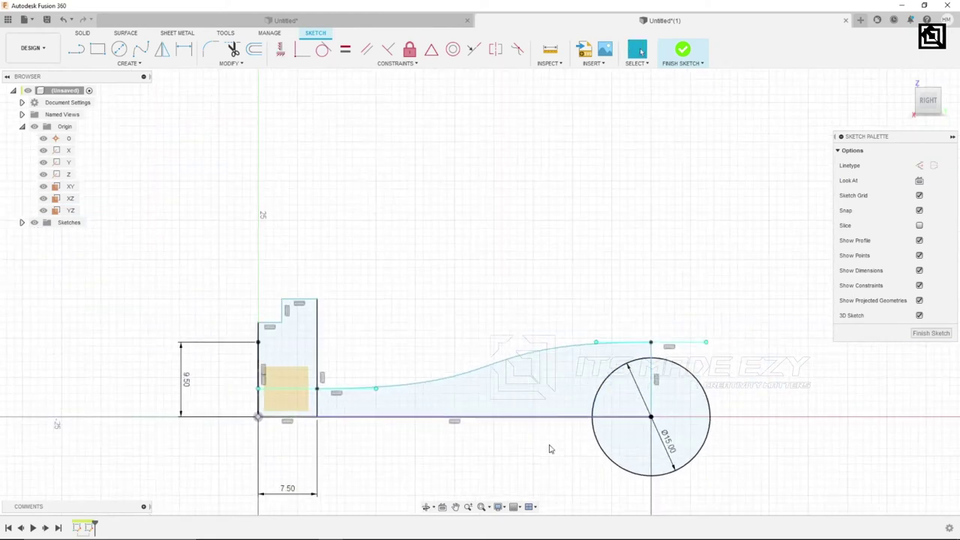
# - Fillet the corner between the spline and the vertical line above the circle at 0.75 mm
pyautogui.scroll(2, 688, 390)
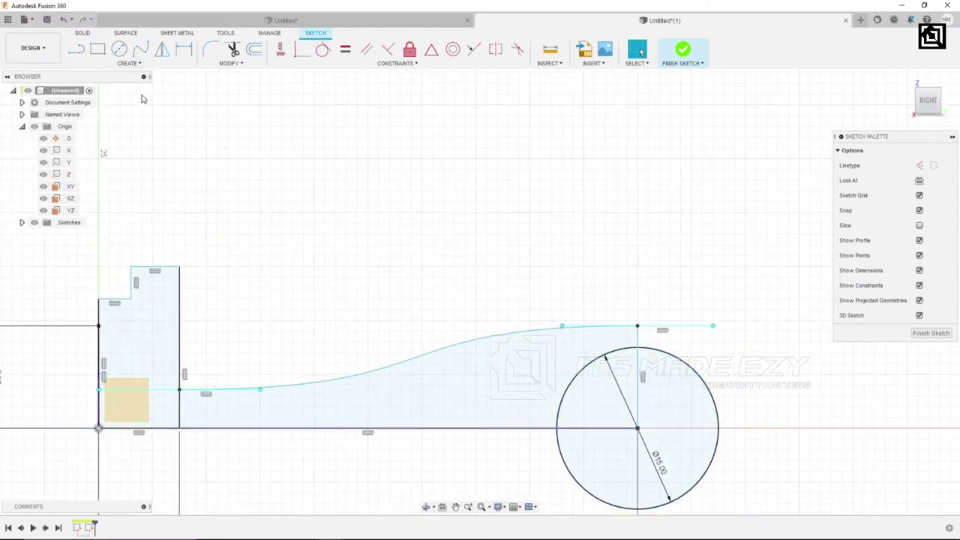
pyautogui.click(210, 49)
pyautogui.scroll(2, 629, 333)
pyautogui.click(615, 317)
pyautogui.click(617, 327)
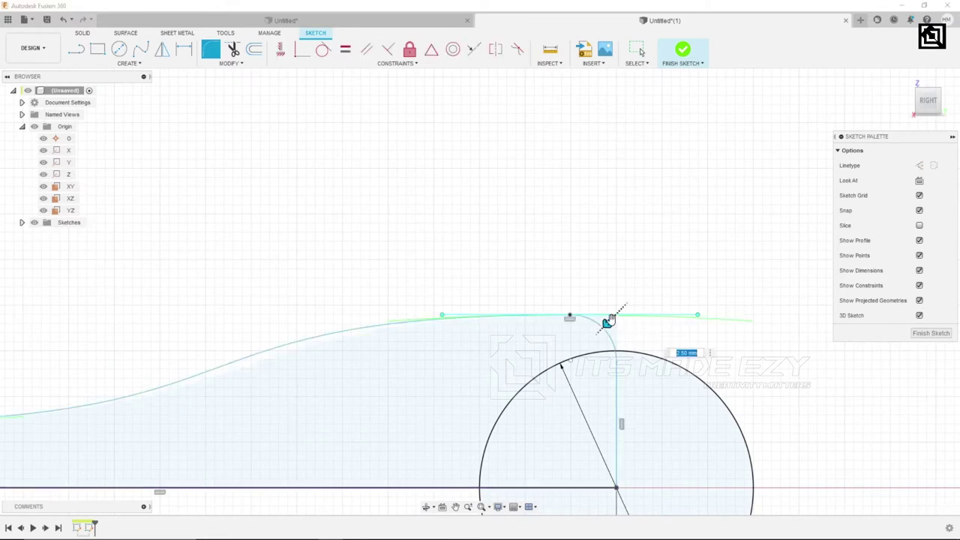
pyautogui.moveTo(608, 321); pyautogui.dragTo(616, 313)
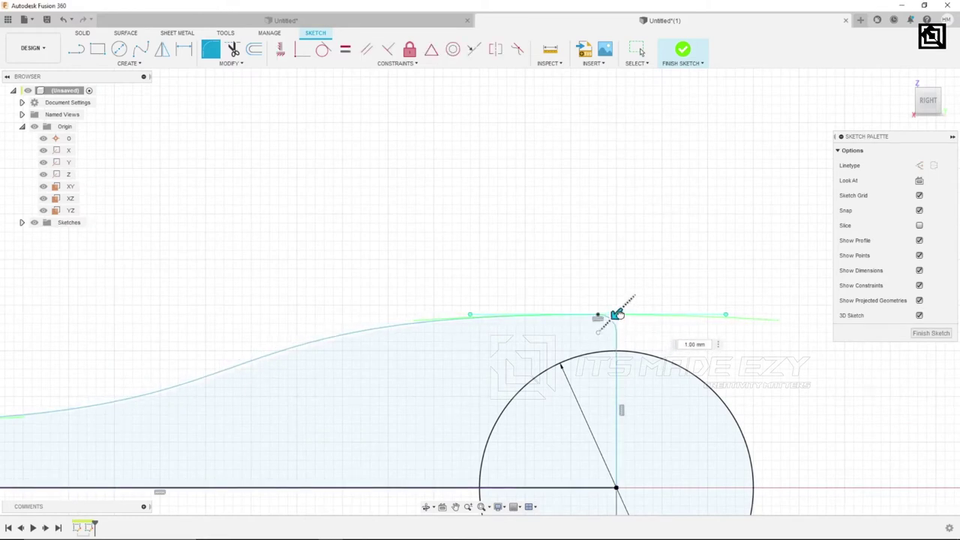
pyautogui.moveTo(617, 314); pyautogui.dragTo(617, 313)
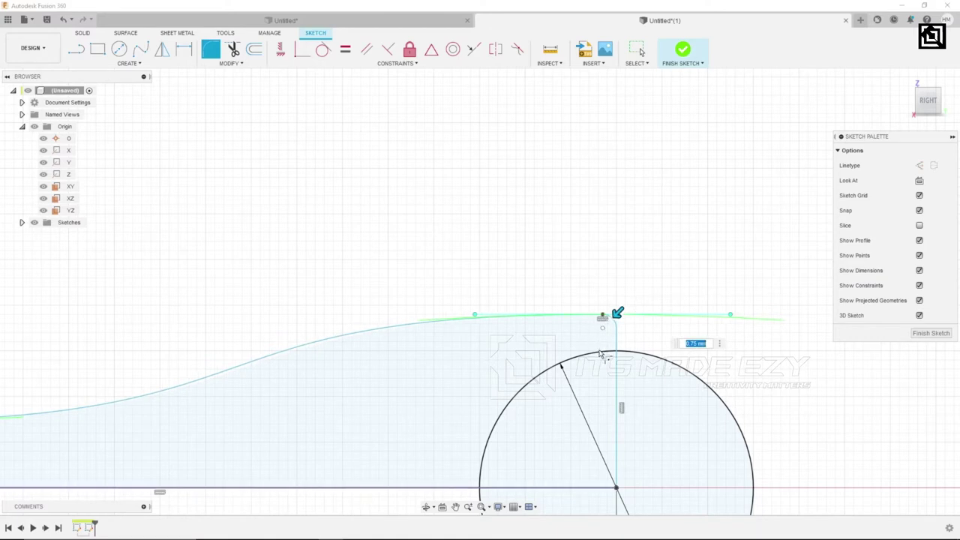
pyautogui.rightClick(672, 228)
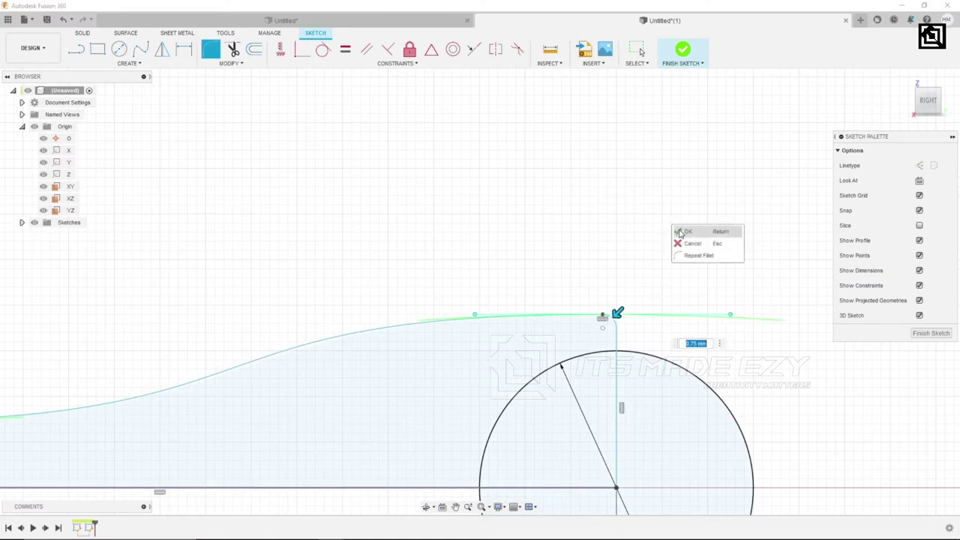
pyautogui.click(681, 233)
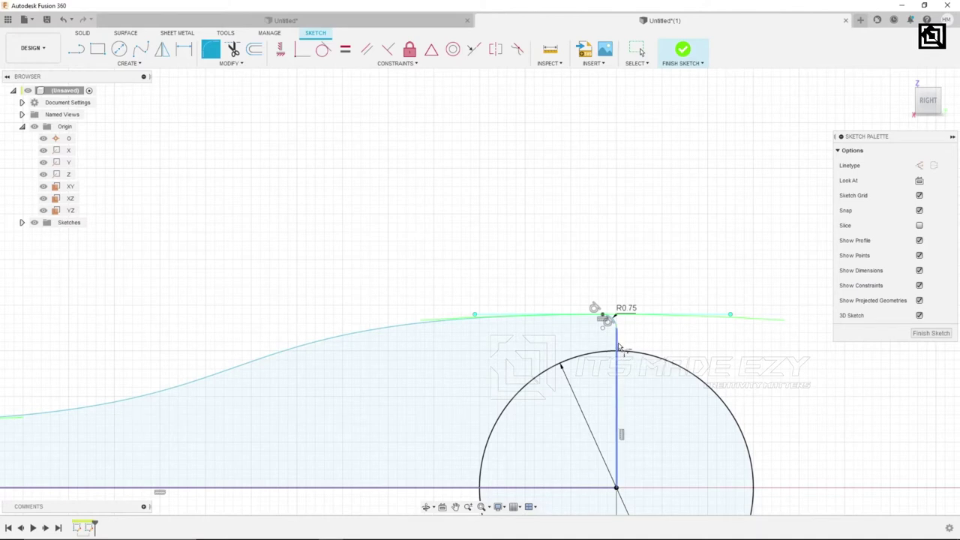
pyautogui.scroll(-2, 537, 429)
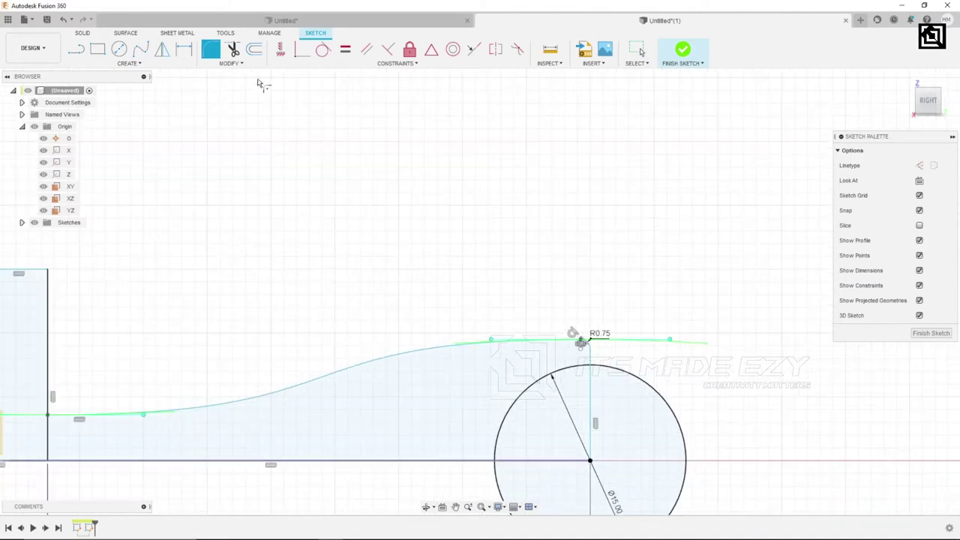
# - Abandon a stray circle and a stray fillet started on the groove circle
pyautogui.click(120, 51)
pyautogui.click(590, 460)
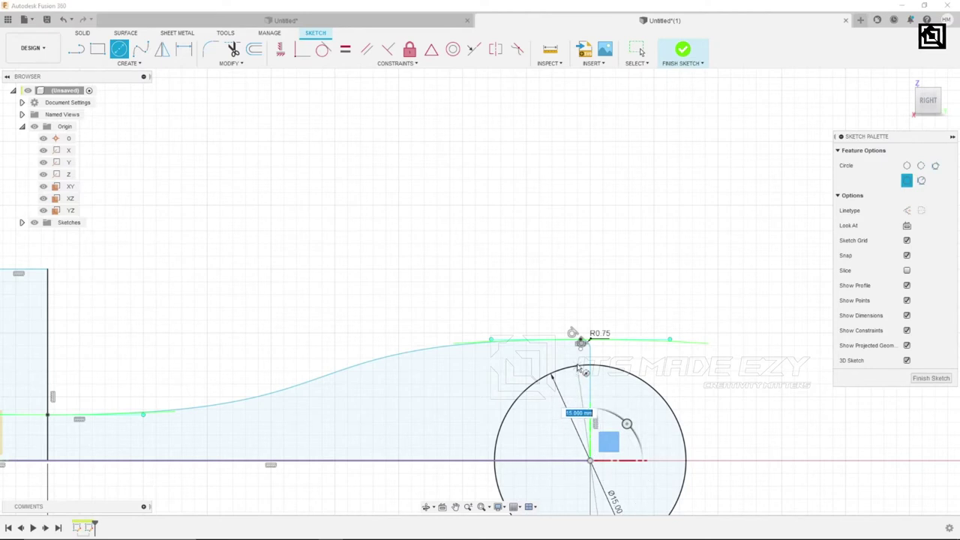
pyautogui.rightClick(561, 220)
pyautogui.click(559, 222)
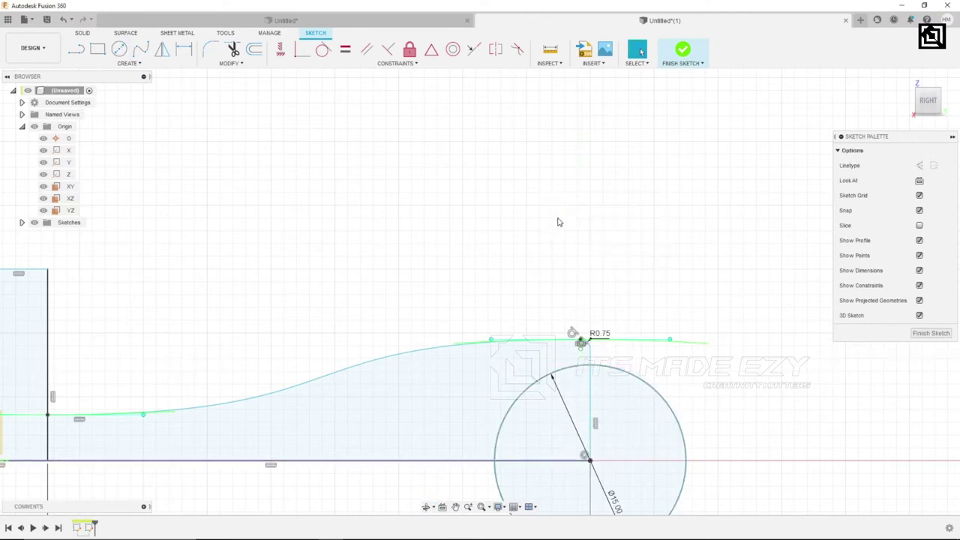
pyautogui.click(209, 49)
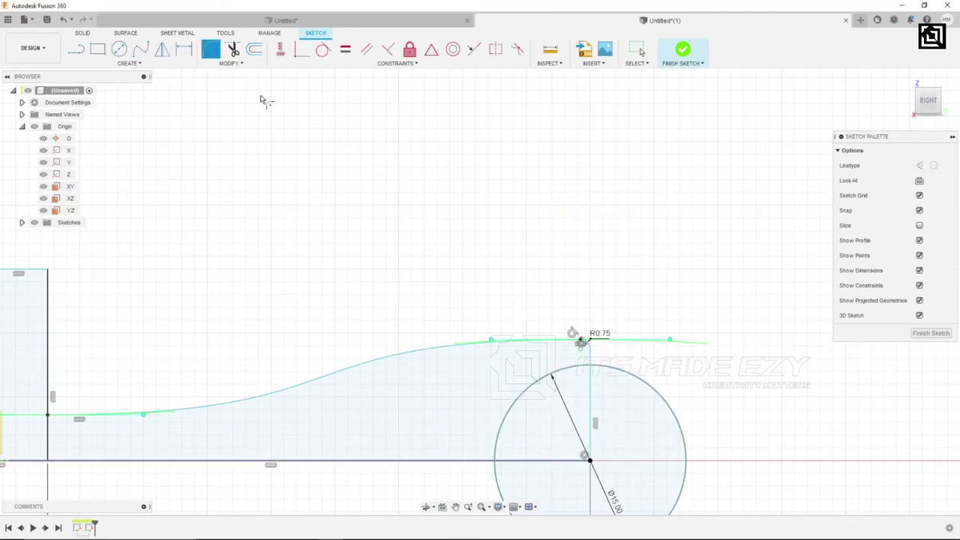
pyautogui.click(592, 362)
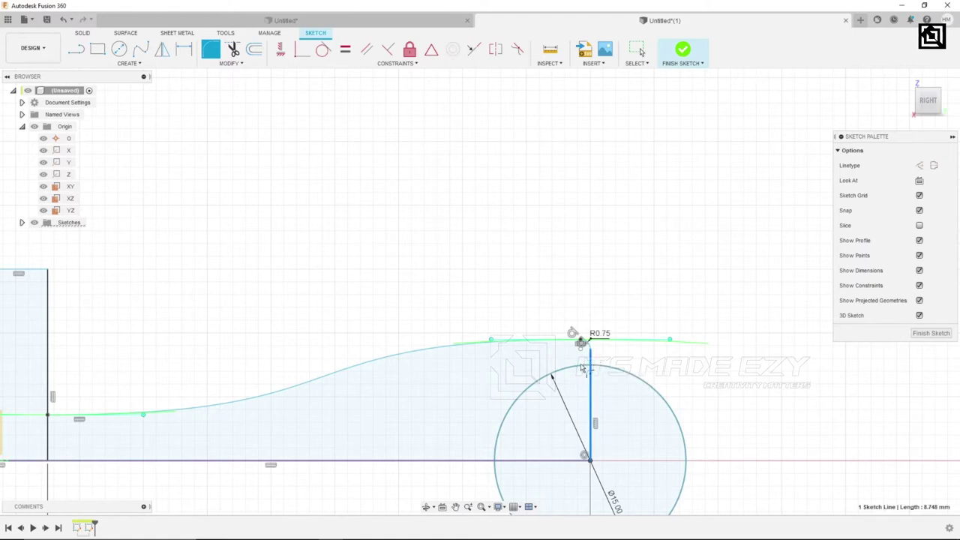
pyautogui.rightClick(616, 220)
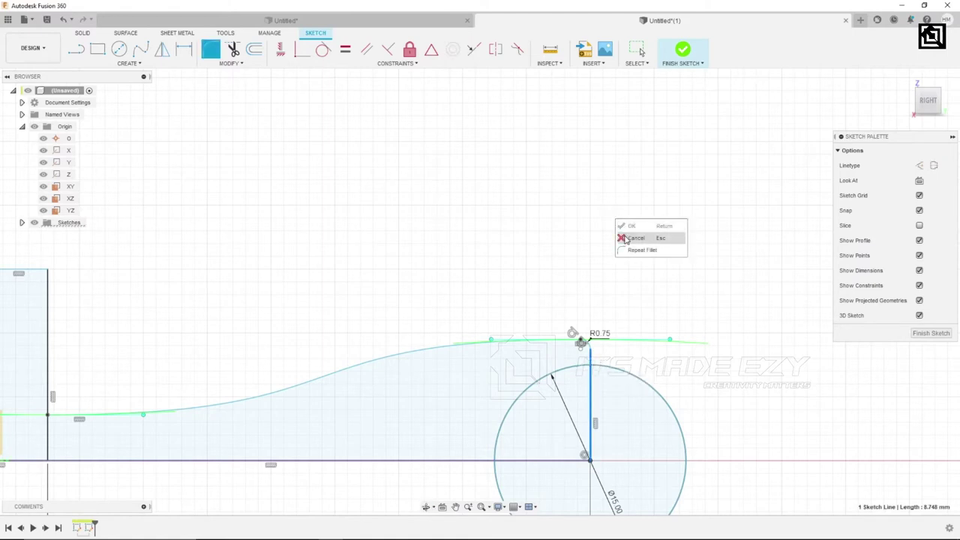
pyautogui.click(625, 239)
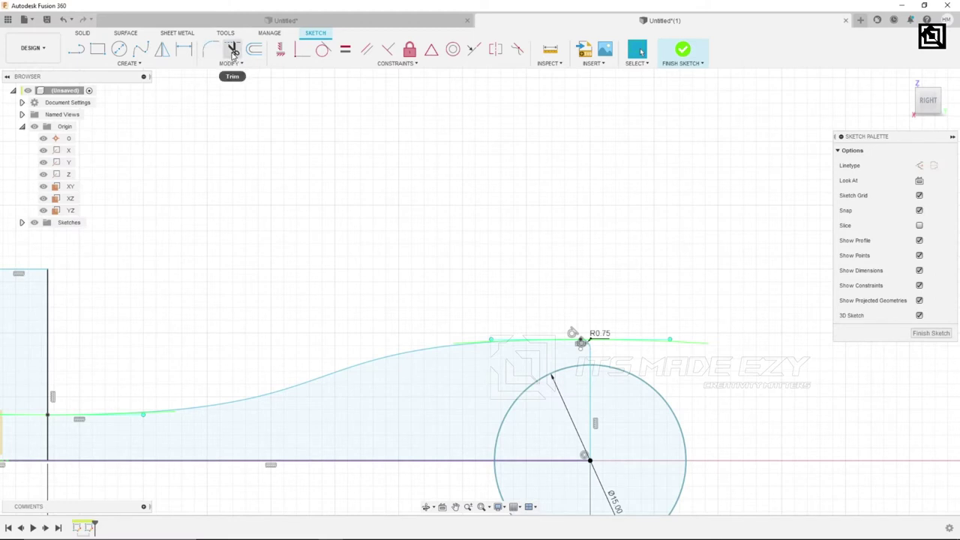
# - Trim the inner vertical and horizontal lines plus the circle's right and lower portions
pyautogui.click(233, 51)
pyautogui.click(592, 403)
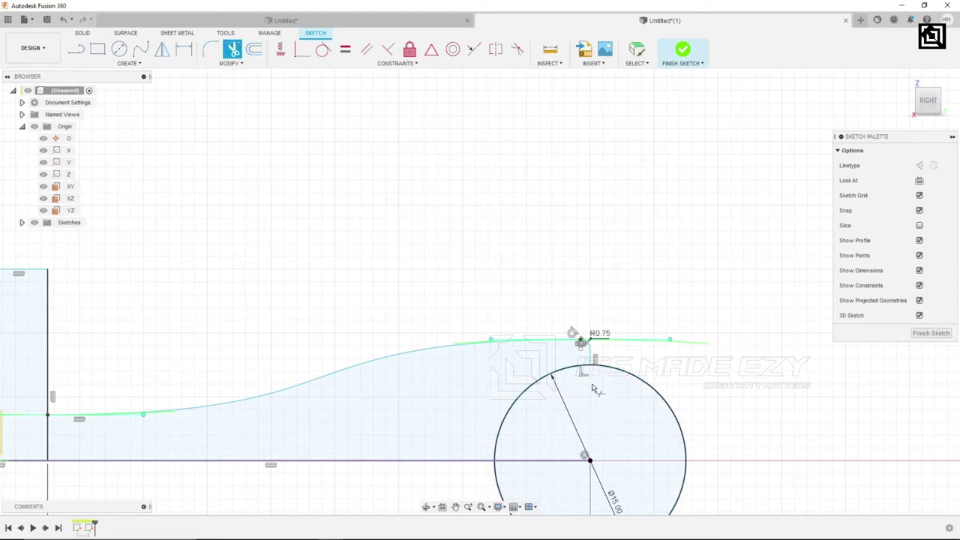
pyautogui.click(605, 386)
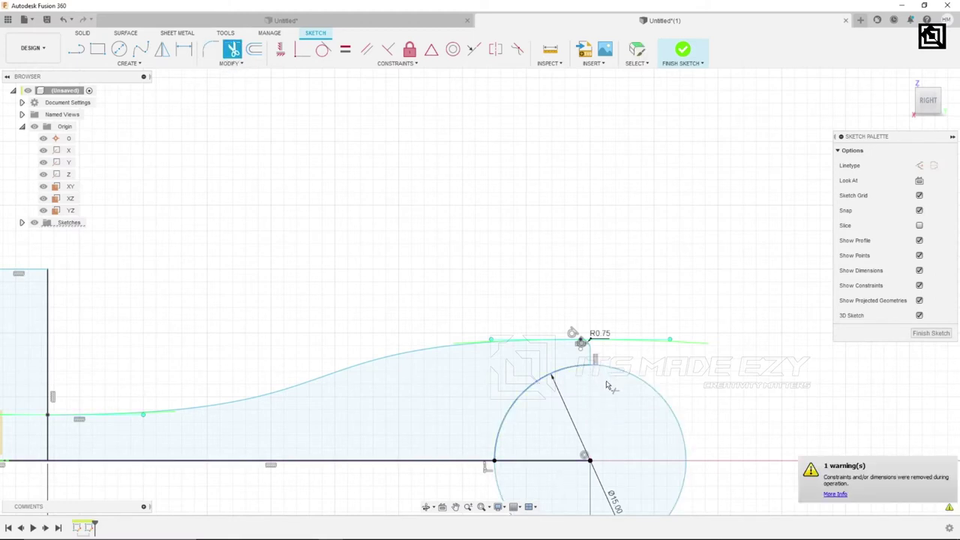
pyautogui.click(550, 465)
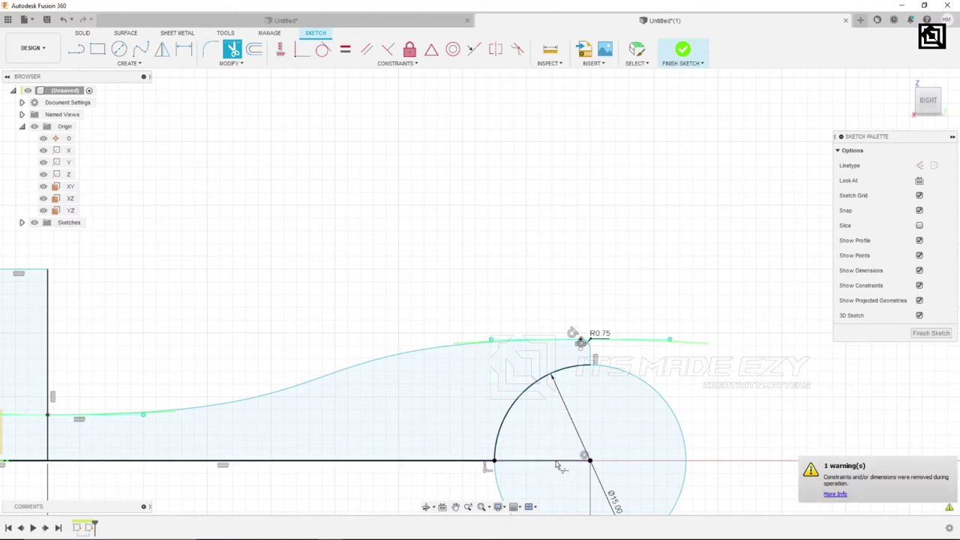
pyautogui.click(680, 435)
pyautogui.scroll(2, 581, 357)
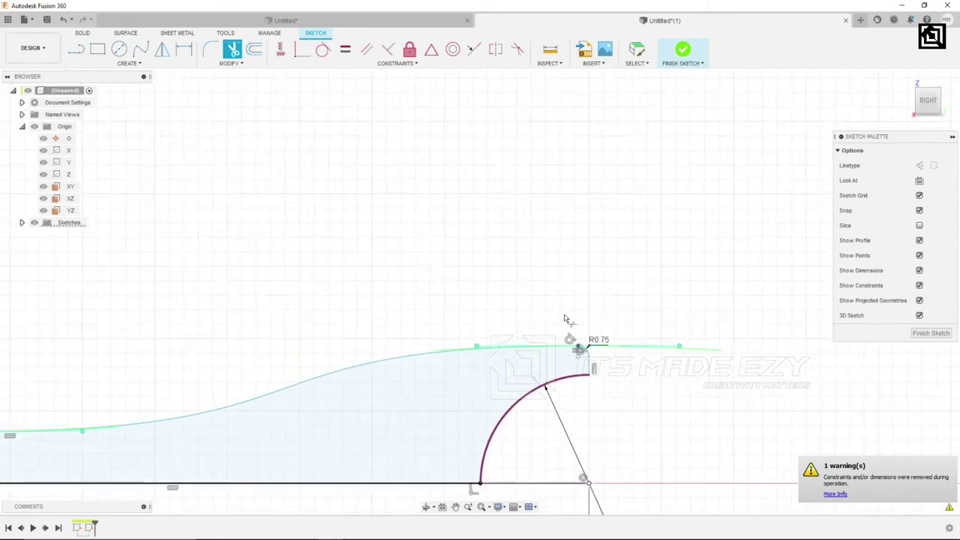
pyautogui.rightClick(623, 257)
pyautogui.click(625, 258)
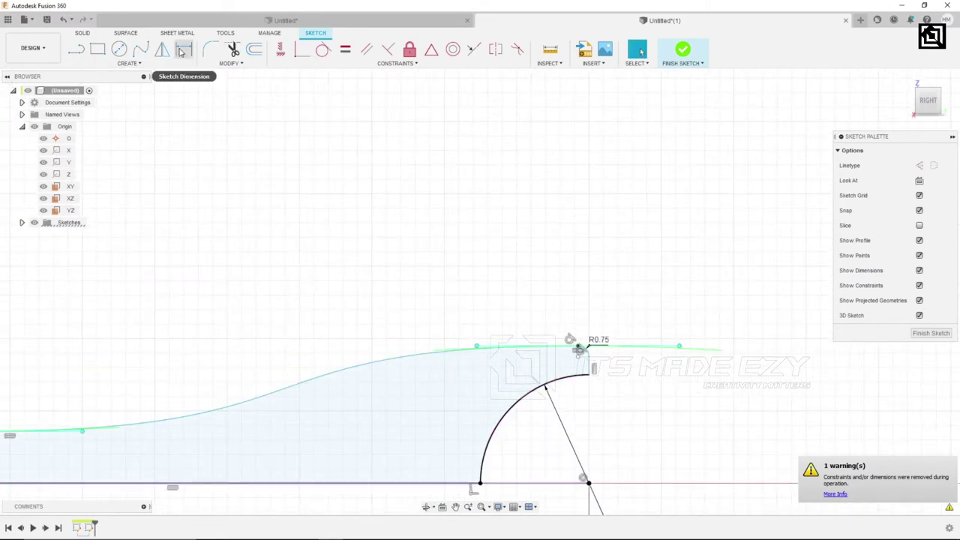
# - Round the corner between the groove arc and the vertical line with a 0.85 mm fillet
pyautogui.scroll(3, 590, 375)
pyautogui.click(585, 374)
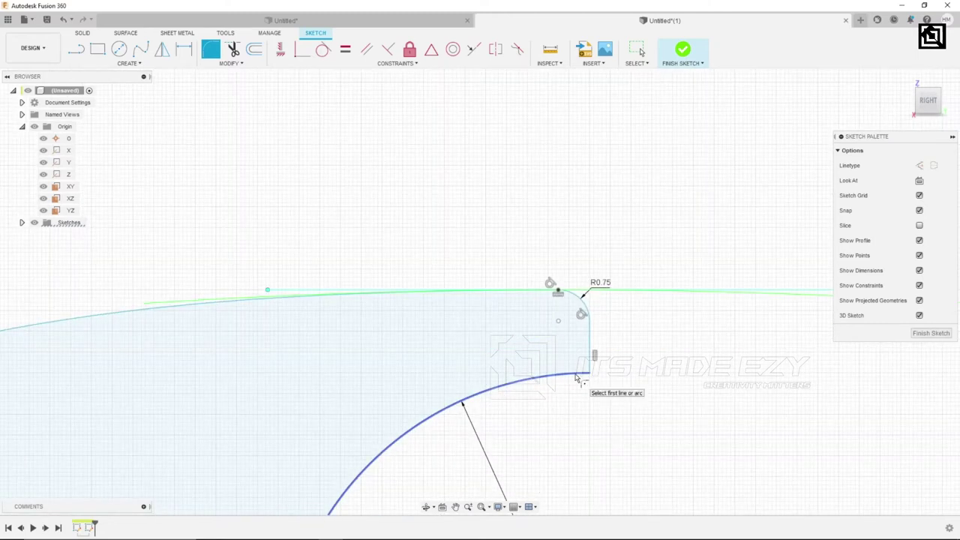
pyautogui.press('o')
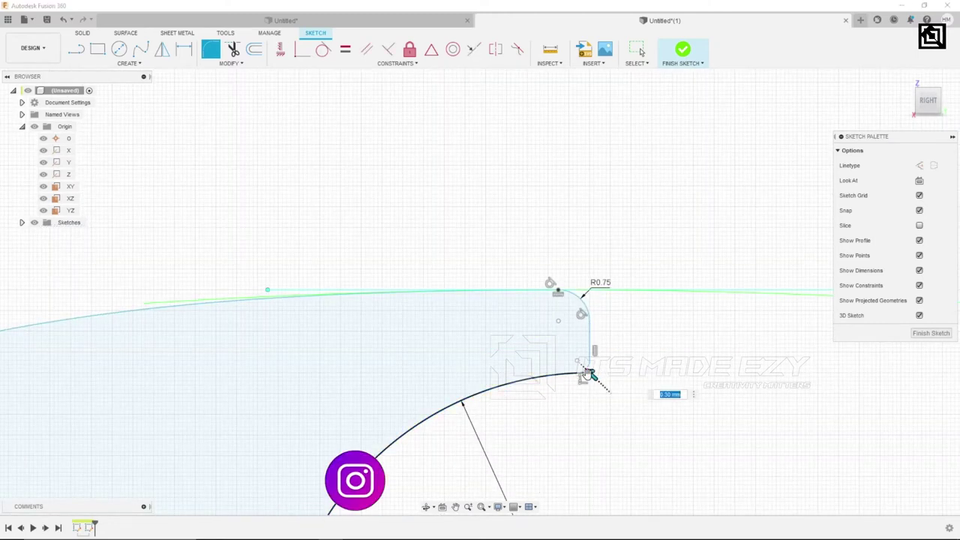
pyautogui.moveTo(582, 374); pyautogui.dragTo(583, 366)
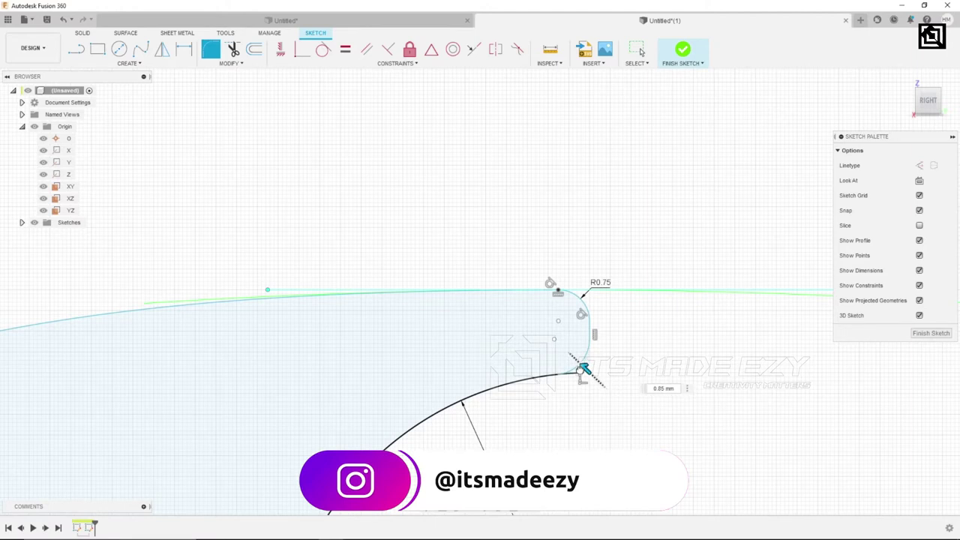
pyautogui.scroll(-2, 741, 363)
pyautogui.rightClick(680, 251)
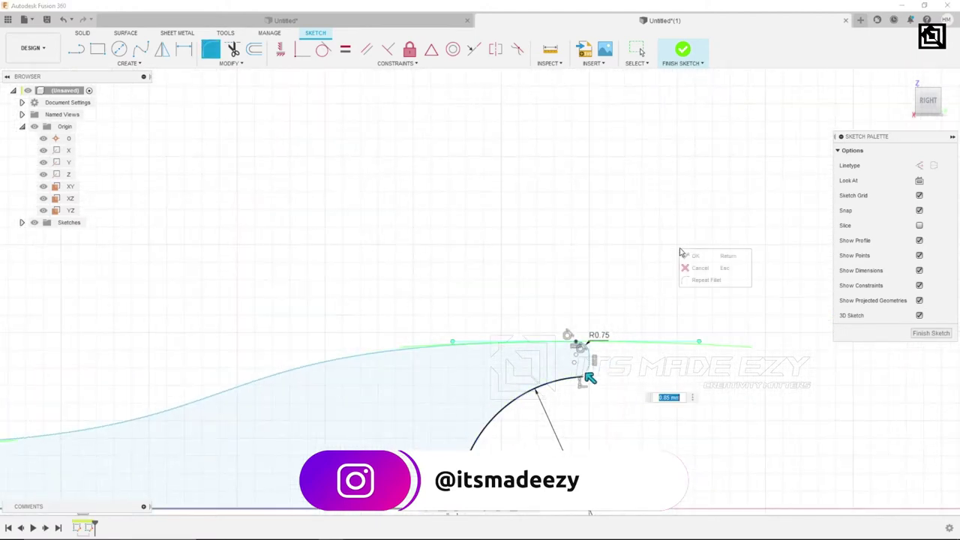
pyautogui.click(688, 258)
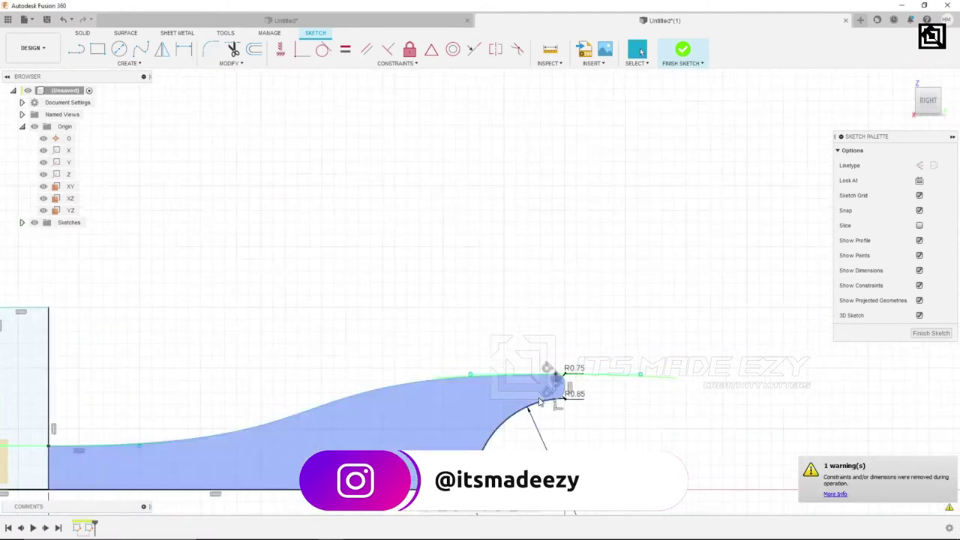
# - Select the large groove arc and apply an action from its context menu
pyautogui.scroll(3, 541, 403)
pyautogui.scroll(1, 542, 403)
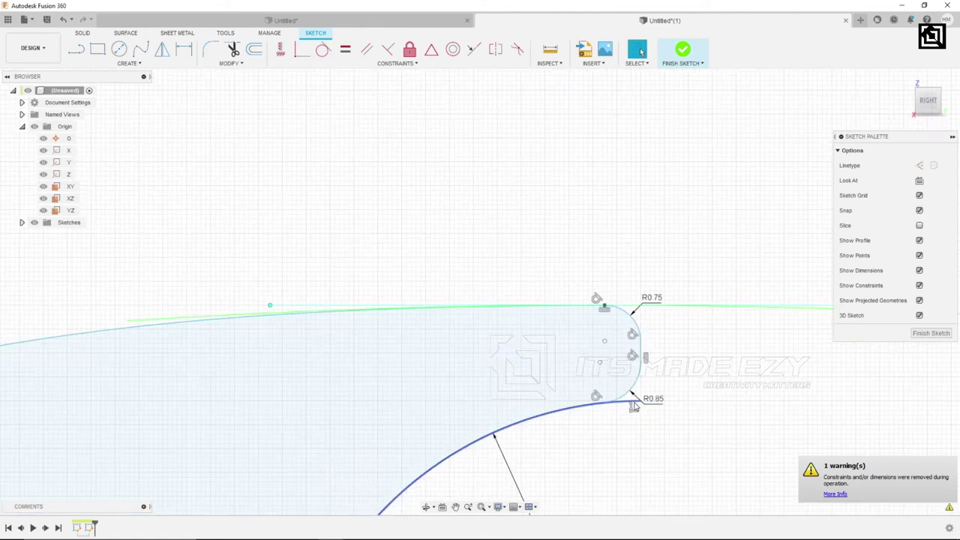
pyautogui.click(633, 405)
pyautogui.rightClick(632, 405)
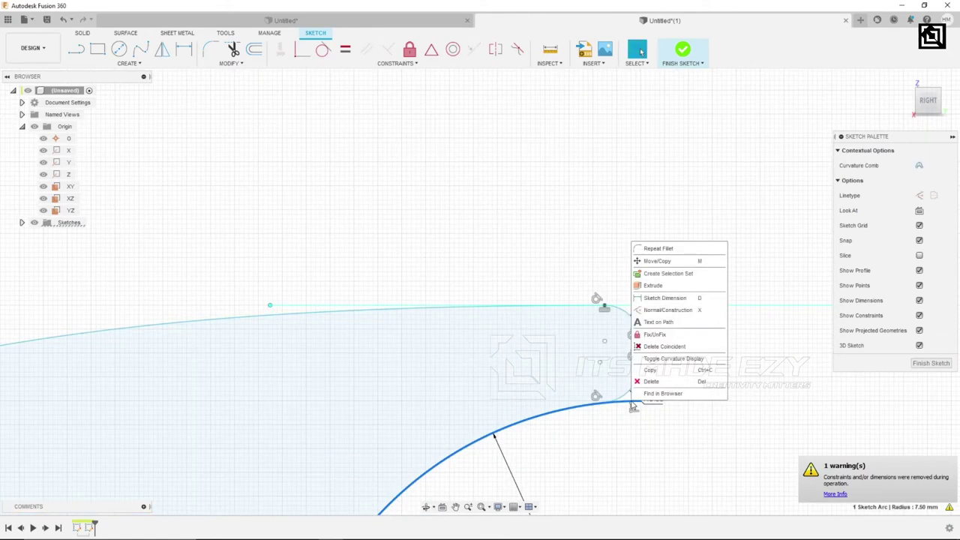
pyautogui.click(650, 381)
# - Zoom out to the full profile and pick the 15 mm vertical line for trimming
pyautogui.scroll(-2, 545, 475)
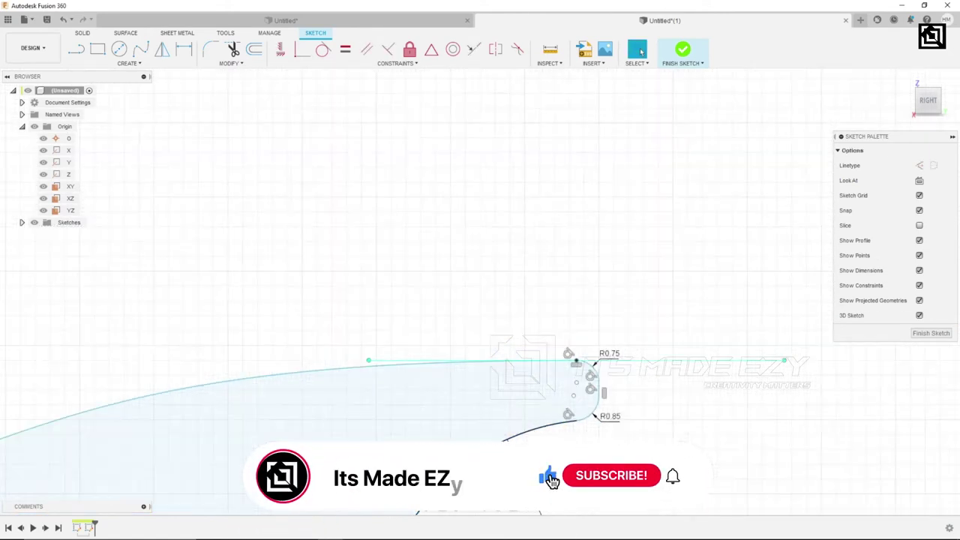
pyautogui.scroll(-2, 551, 480)
pyautogui.scroll(-2, 556, 420)
pyautogui.moveTo(335, 428); pyautogui.dragTo(336, 330, button='middle')
pyautogui.scroll(1, 335, 331)
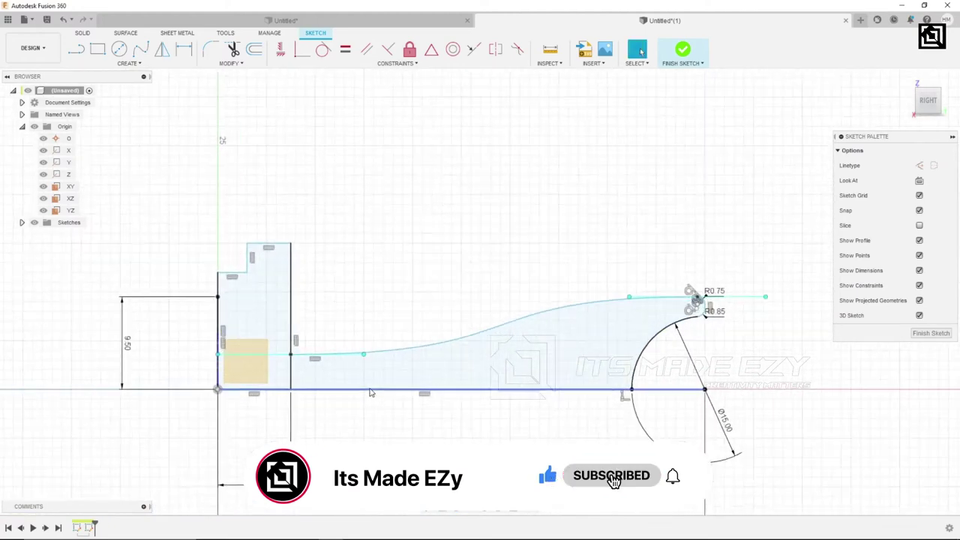
pyautogui.press('t')
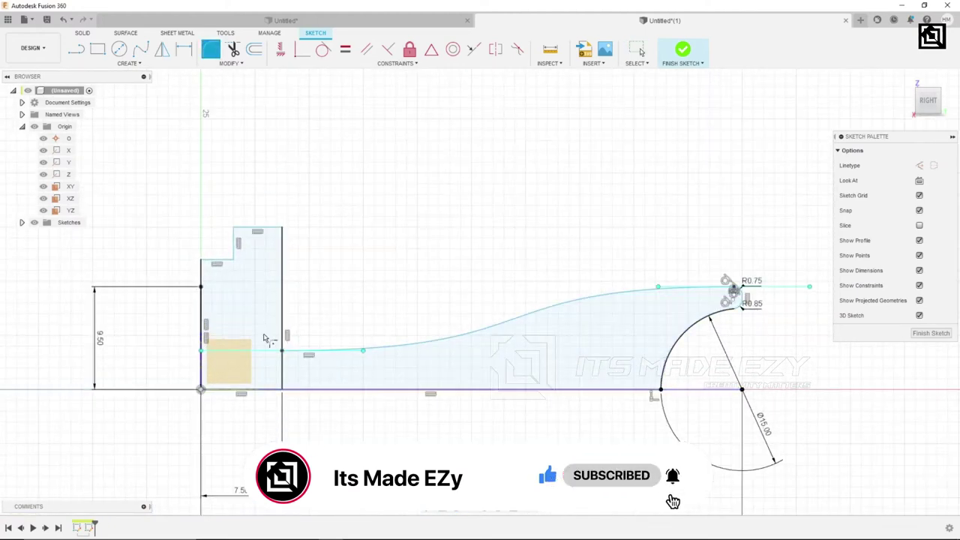
pyautogui.click(282, 370)
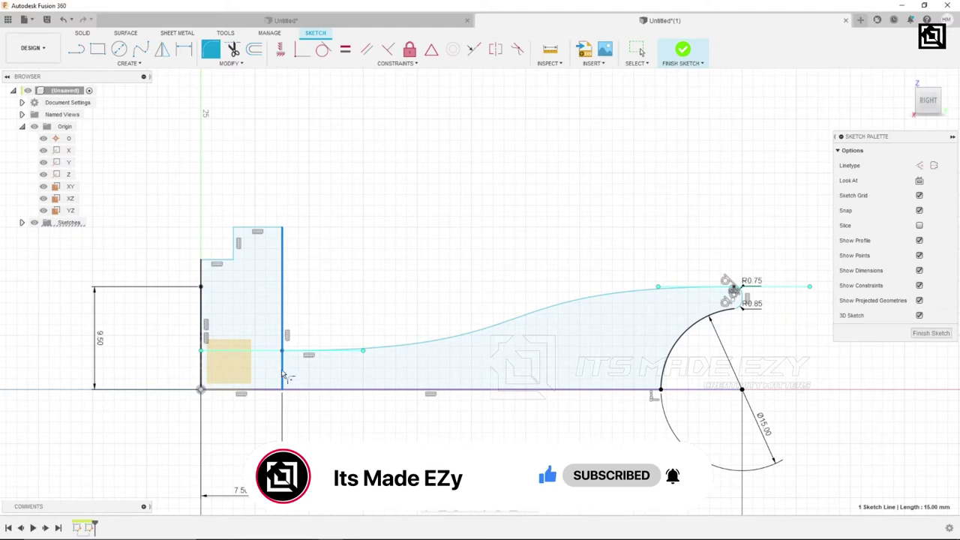
# - Trim away the lower and upper parts of the leftover vertical line
pyautogui.press('t')
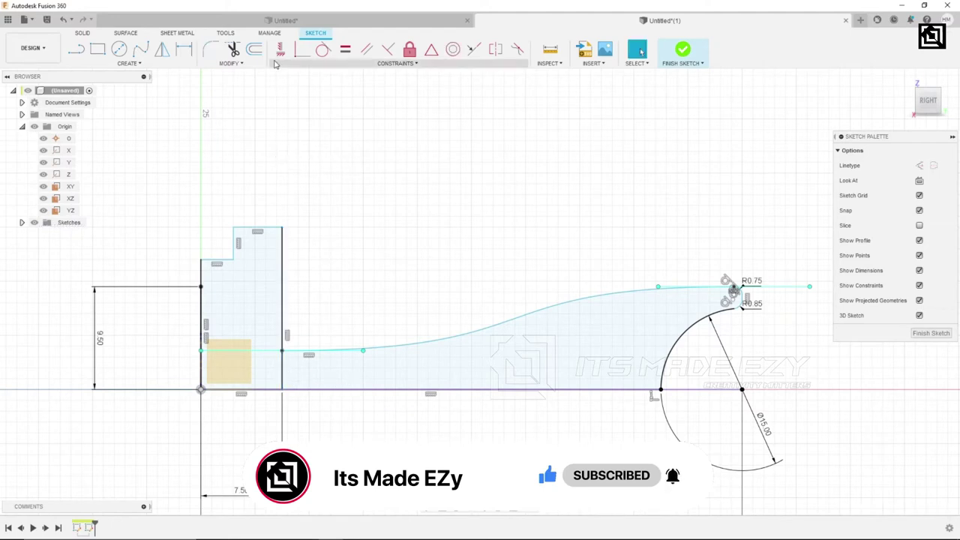
pyautogui.click(285, 376)
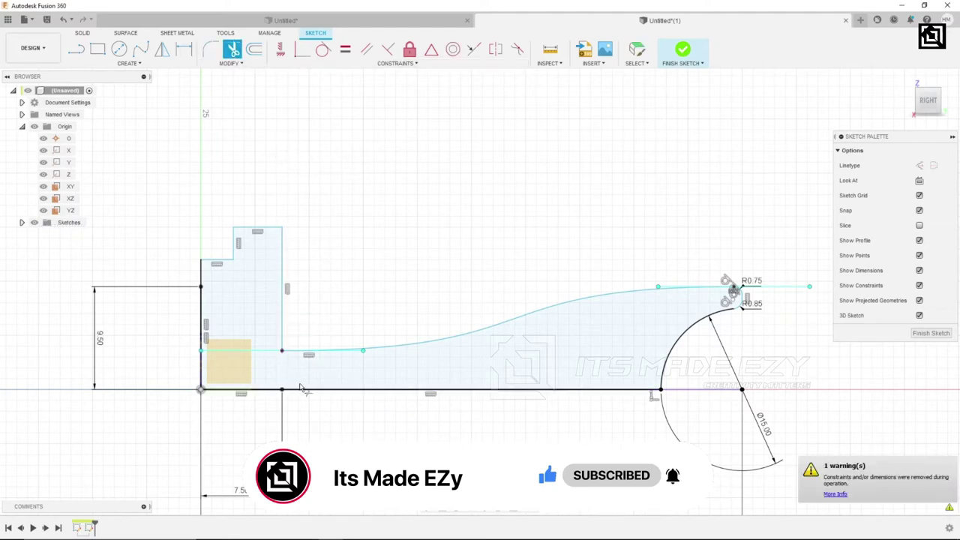
pyautogui.click(285, 315)
pyautogui.rightClick(325, 226)
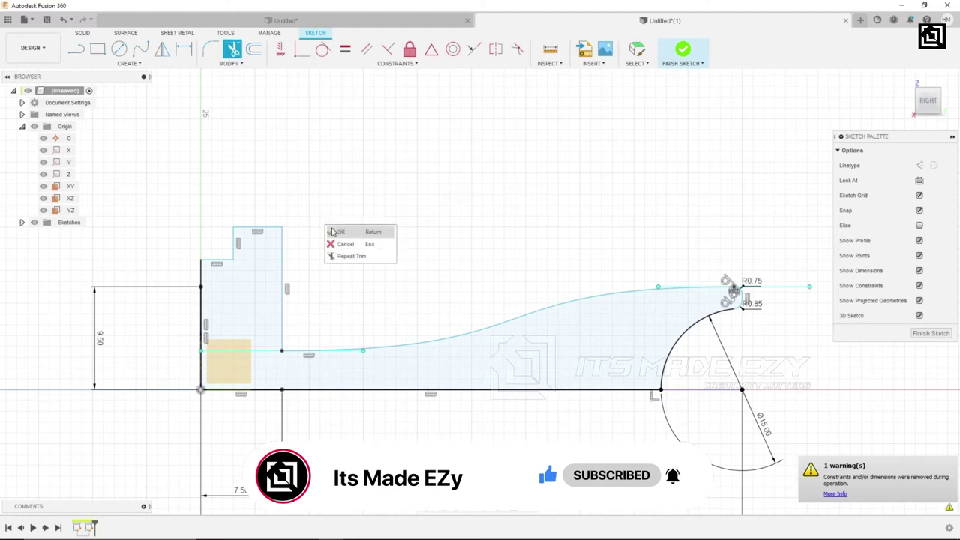
pyautogui.click(335, 232)
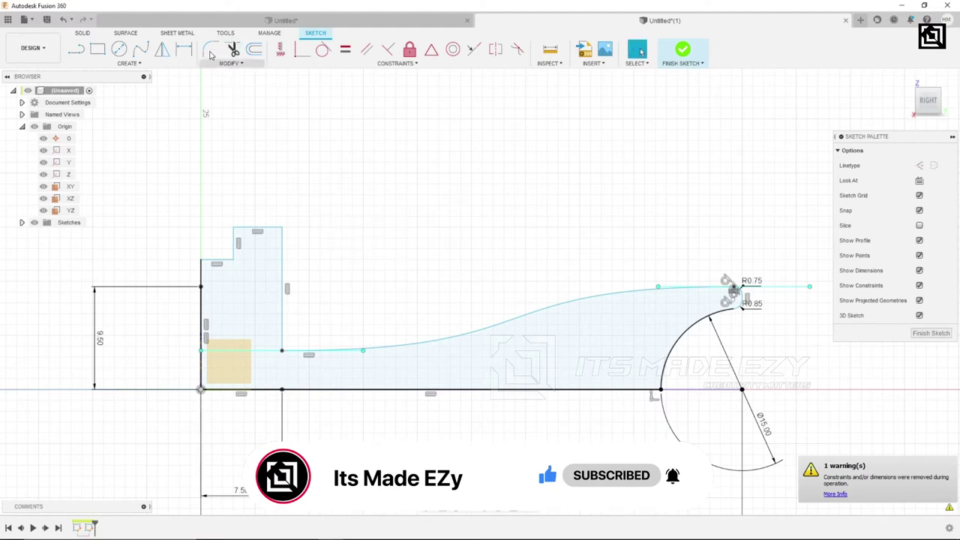
# - Round the inner block-to-spline corner with an R3.00 fillet
pyautogui.click(282, 353)
pyautogui.rightClick(469, 254)
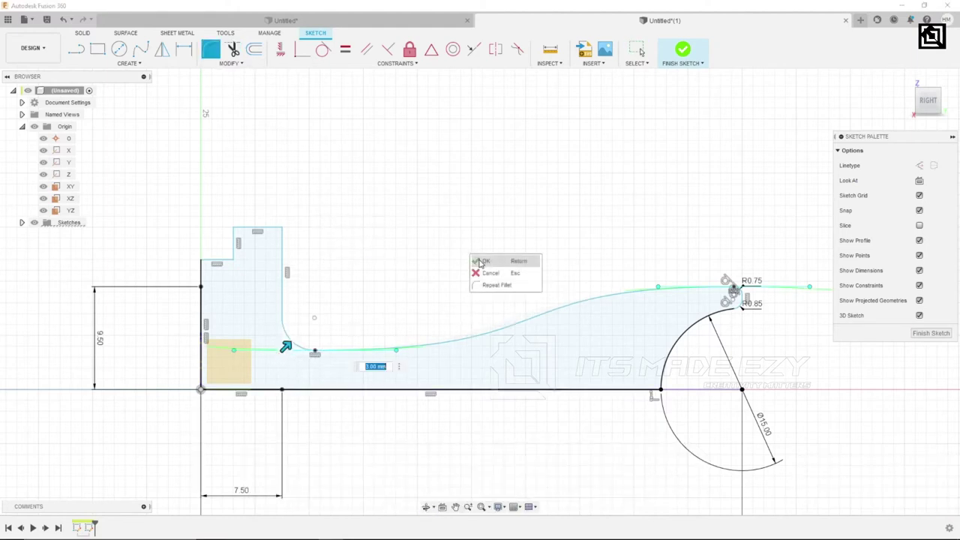
pyautogui.click(479, 260)
pyautogui.scroll(-3, 345, 342)
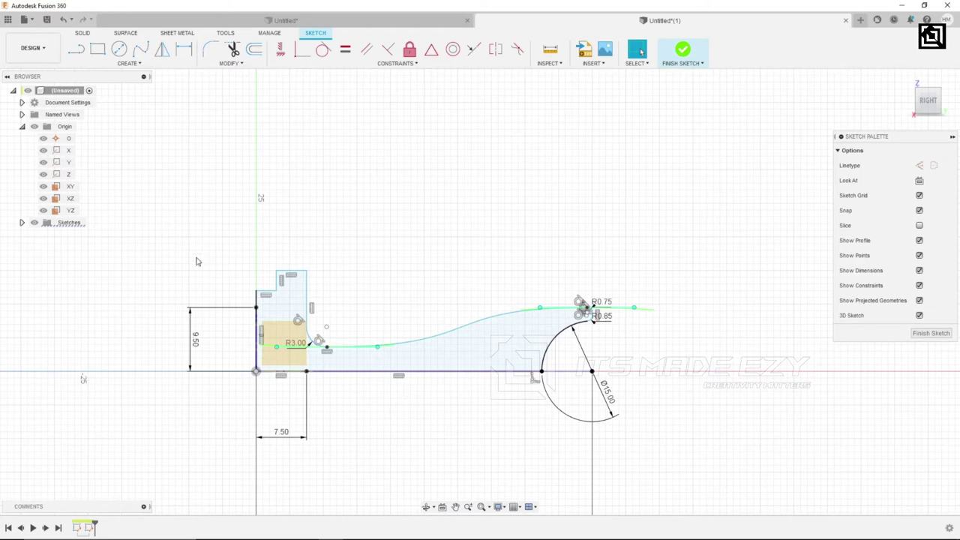
pyautogui.click(83, 33)
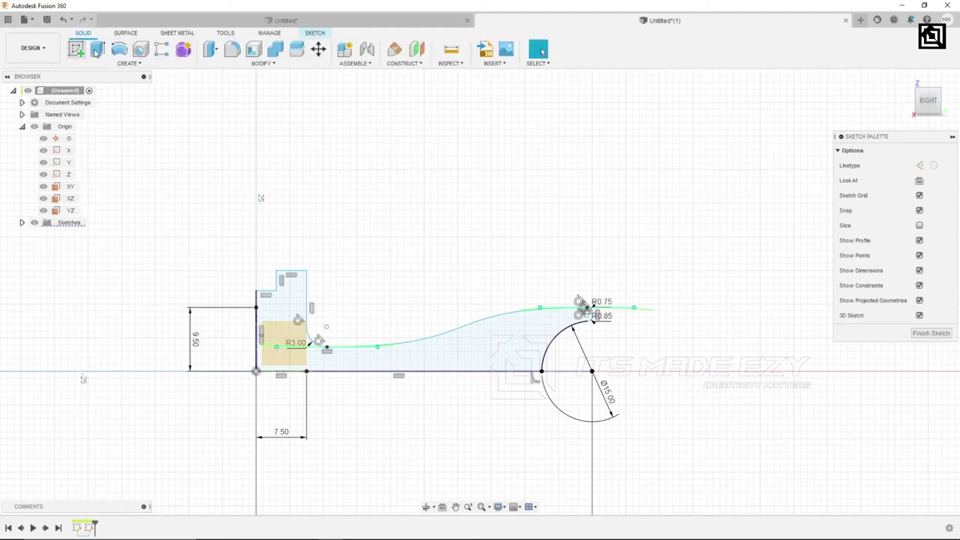
# - Revolve the sketch profile 360° about the vertical sketch line into a solid pulley half
pyautogui.click(119, 50)
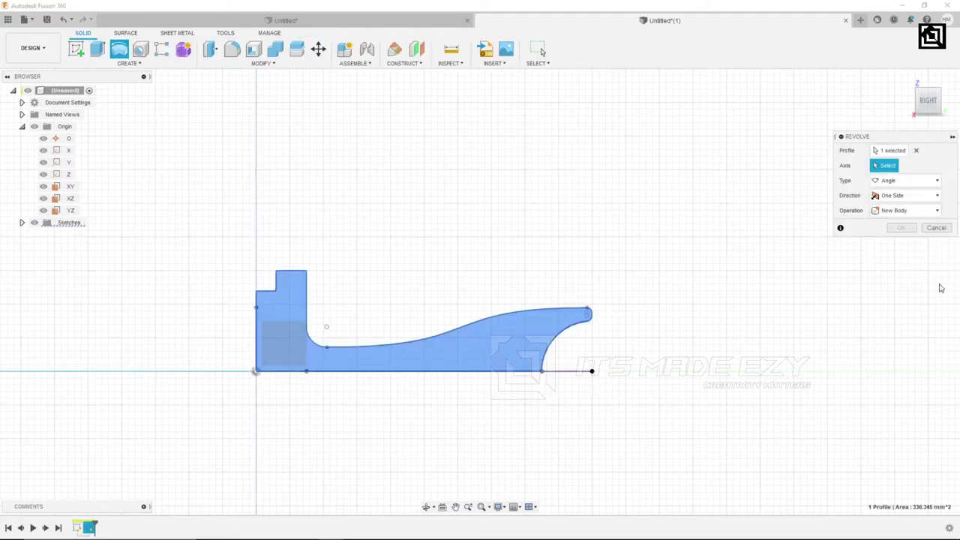
pyautogui.click(255, 321)
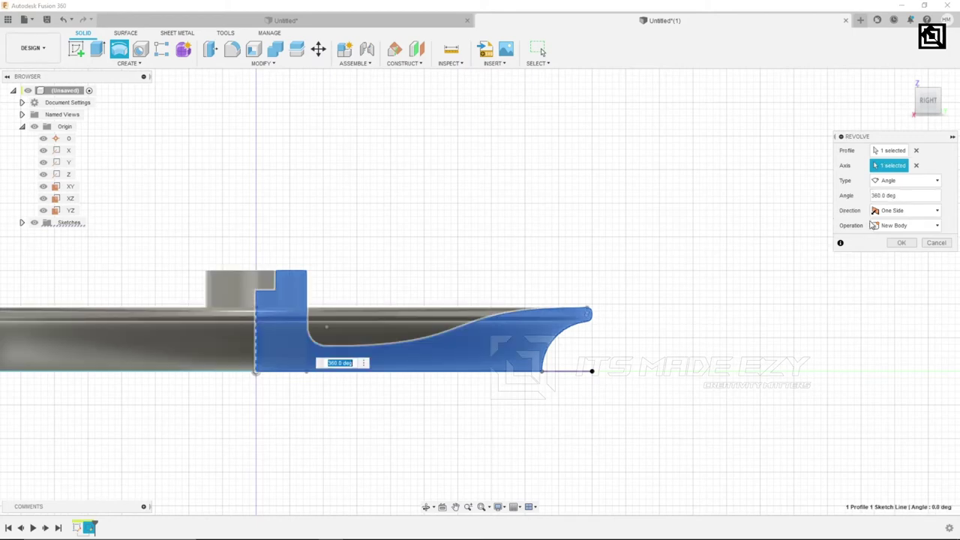
pyautogui.click(903, 242)
pyautogui.press('F6')
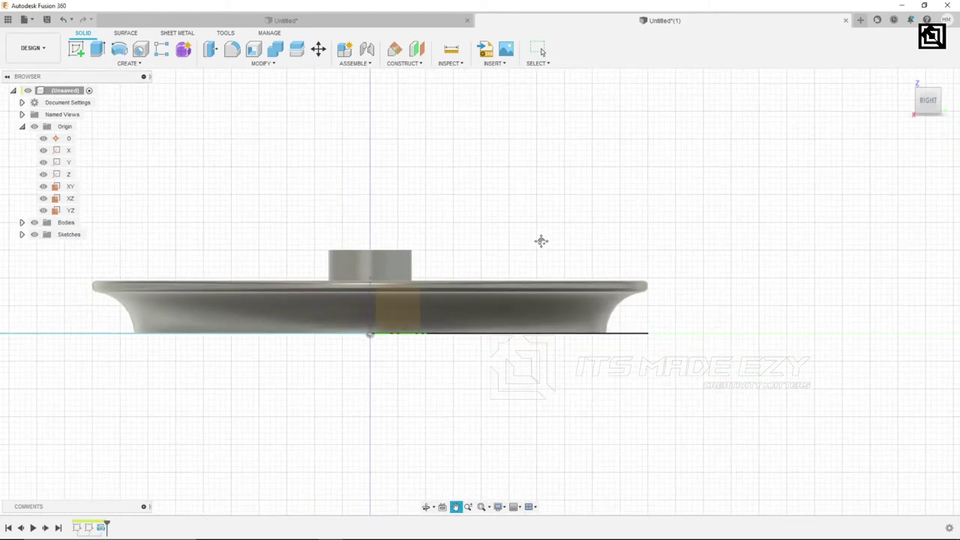
pyautogui.click(163, 64)
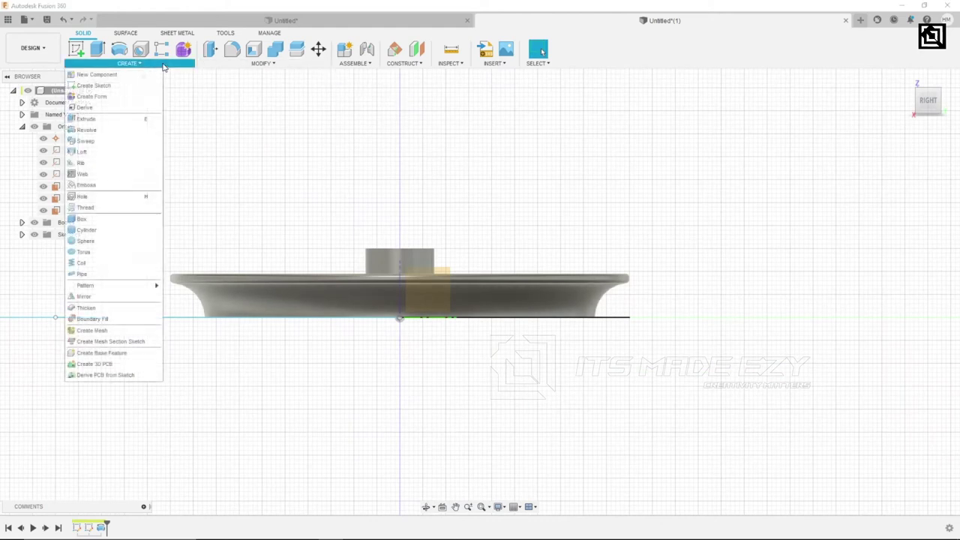
# - Mirror the pulley-half body across its flat face and join both into one body
pyautogui.click(98, 300)
pyautogui.click(937, 150)
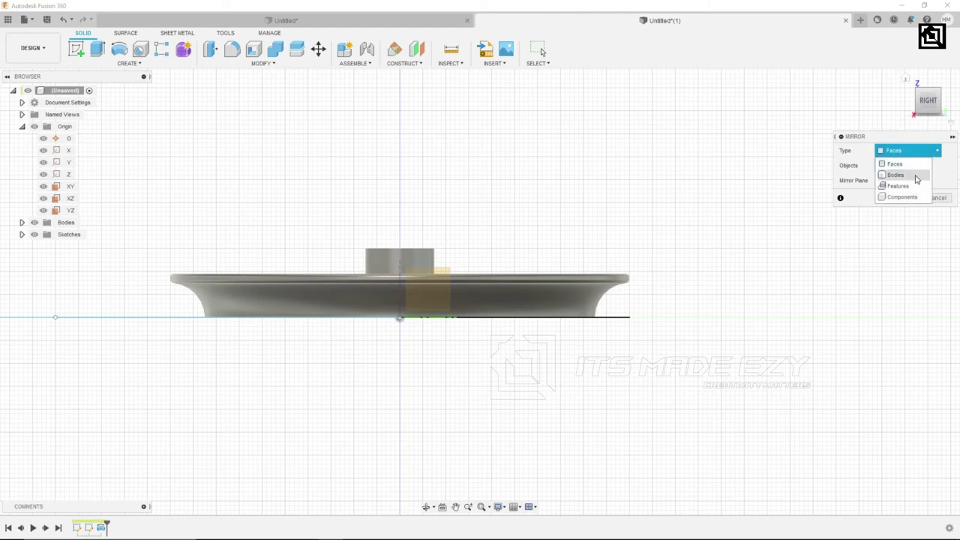
pyautogui.click(918, 177)
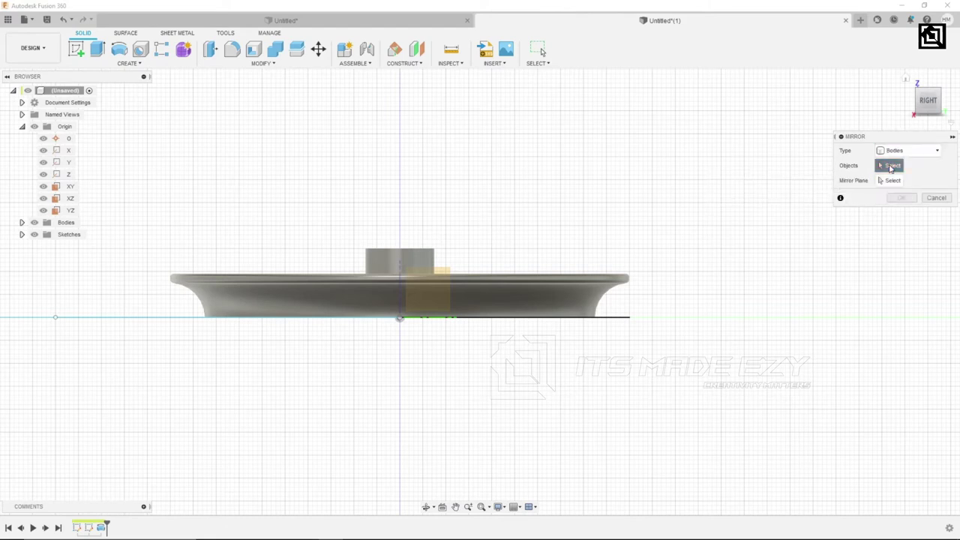
pyautogui.click(553, 295)
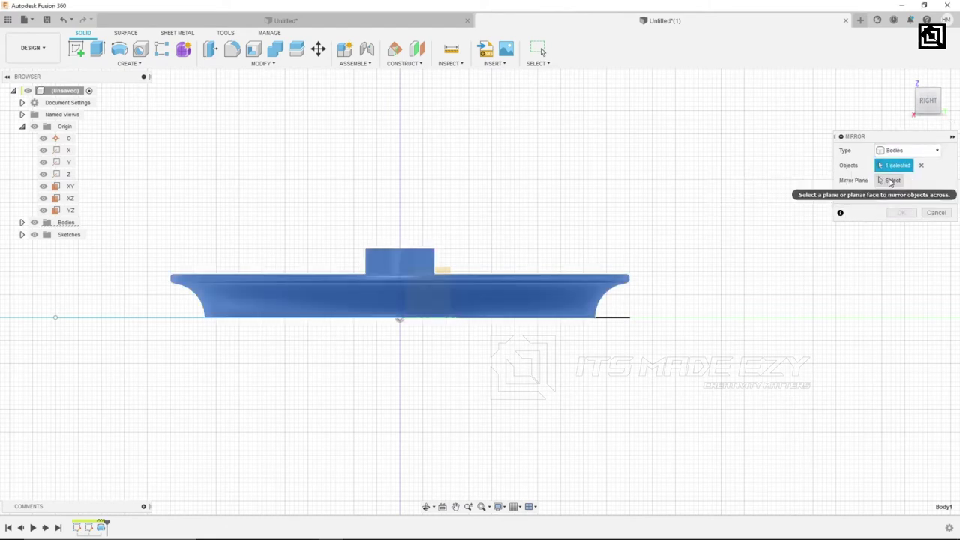
pyautogui.click(892, 180)
pyautogui.keyDown('shift'); pyautogui.moveTo(568, 272); pyautogui.dragTo(571, 222, button='middle'); pyautogui.keyUp('shift')
pyautogui.click(465, 336)
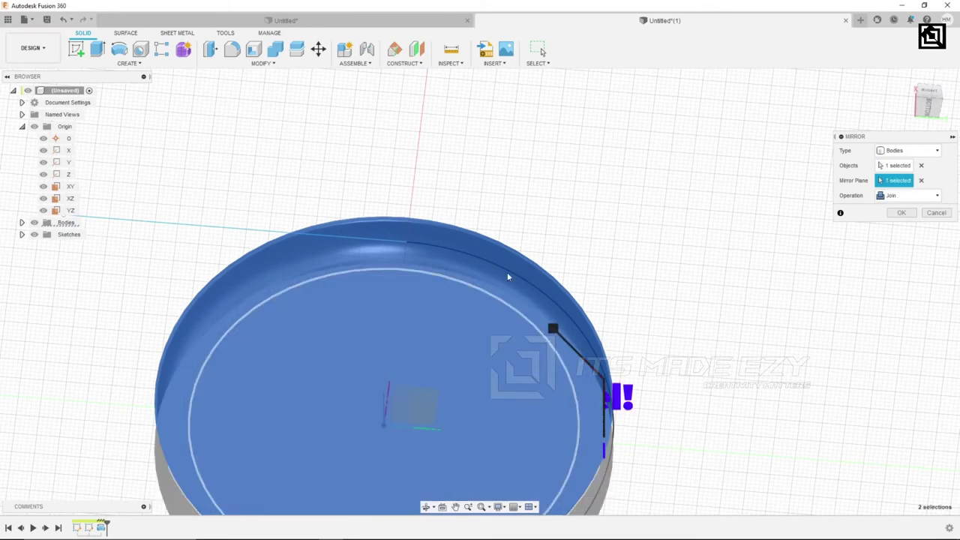
pyautogui.keyDown('shift'); pyautogui.moveTo(465, 335); pyautogui.dragTo(537, 279, button='middle'); pyautogui.keyUp('shift')
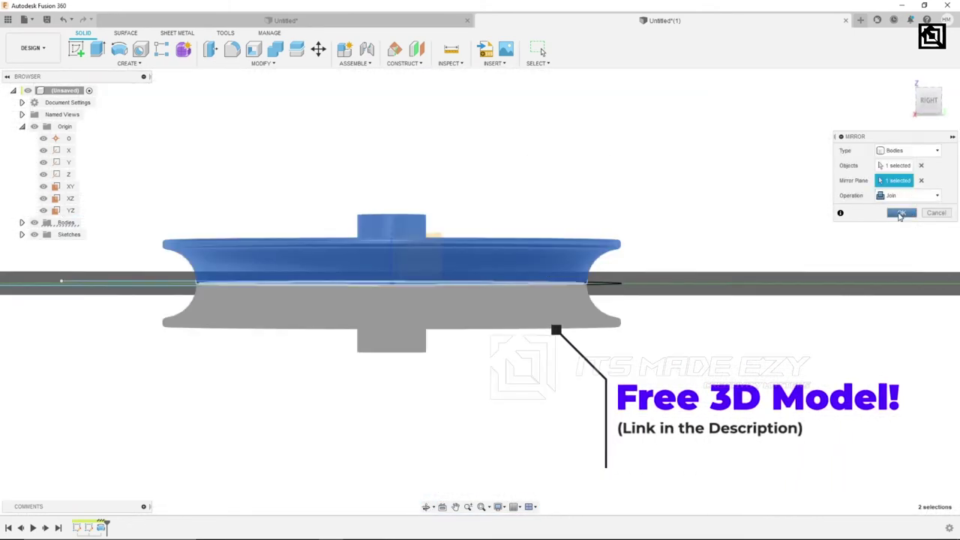
pyautogui.click(901, 212)
pyautogui.scroll(-1, 573, 324)
pyautogui.keyDown('shift'); pyautogui.moveTo(665, 359); pyautogui.dragTo(673, 385, button='middle'); pyautogui.keyUp('shift')
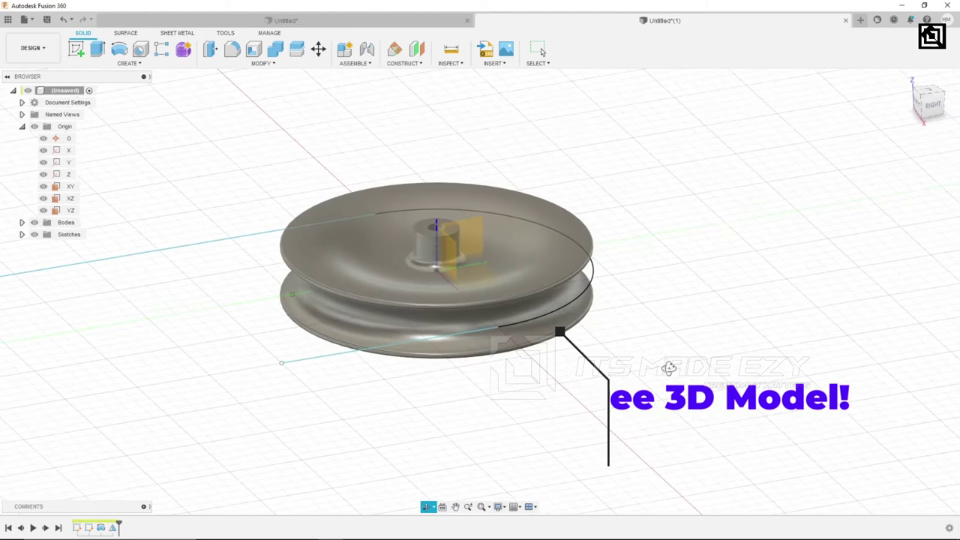
# - Turn off the Layout Grid and hide the Origin planes and axes
pyautogui.click(499, 508)
pyautogui.moveTo(519, 416)
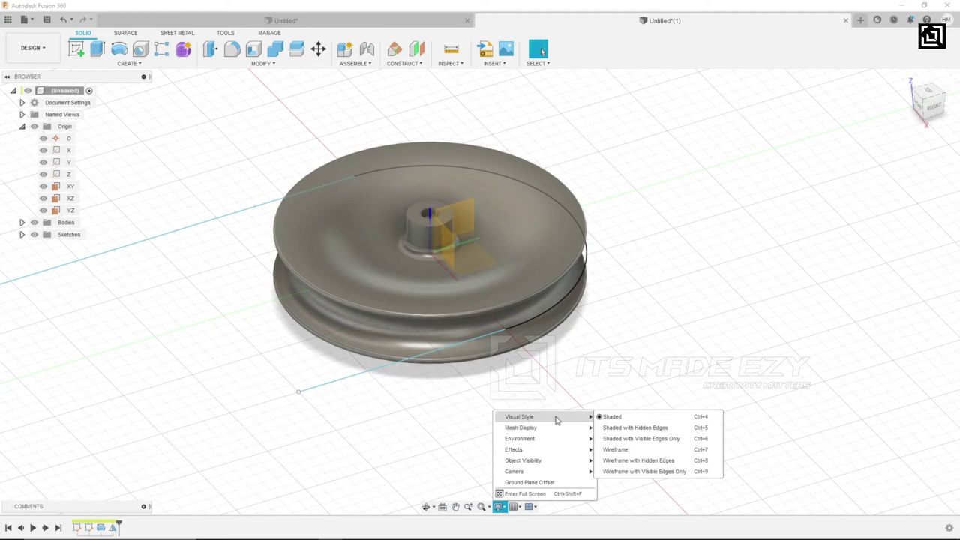
pyautogui.click(617, 420)
pyautogui.click(516, 507)
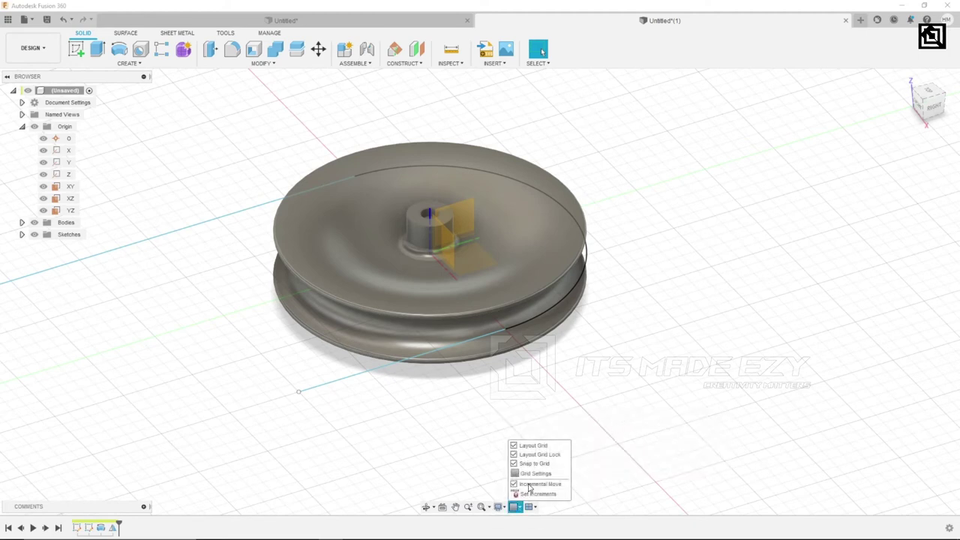
pyautogui.click(544, 449)
pyautogui.scroll(-2, 516, 373)
pyautogui.moveTo(516, 370)
pyautogui.keyDown('shift'); pyautogui.mouseDown(button='middle')
pyautogui.moveTo(596, 338)
pyautogui.moveTo(592, 322)
pyautogui.moveTo(599, 330)
pyautogui.moveTo(613, 298)
pyautogui.moveTo(619, 360)
pyautogui.mouseUp(button='middle'); pyautogui.keyUp('shift')
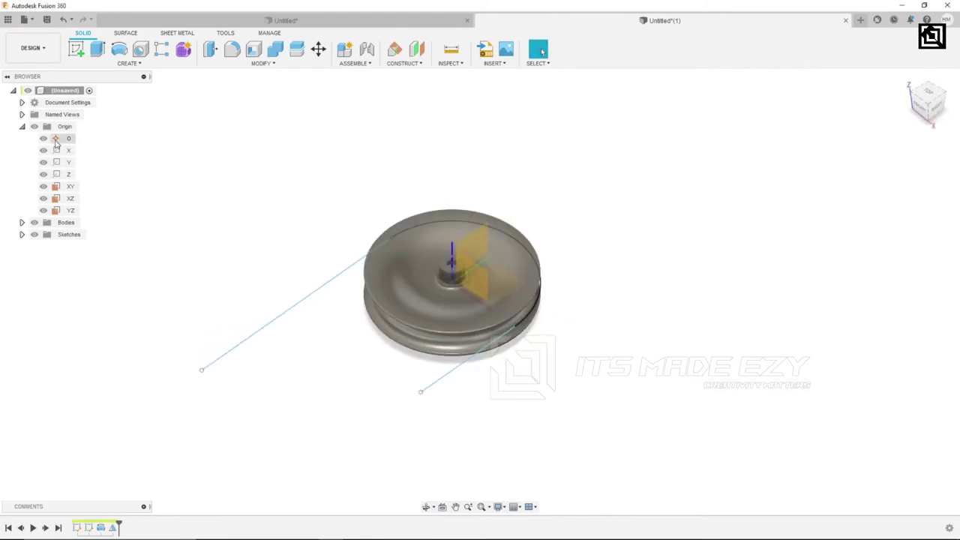
pyautogui.click(35, 126)
pyautogui.moveTo(250, 175)
pyautogui.keyDown('shift'); pyautogui.mouseDown(button='middle')
pyautogui.moveTo(248, 150)
pyautogui.moveTo(257, 212)
pyautogui.mouseUp(button='middle'); pyautogui.keyUp('shift')
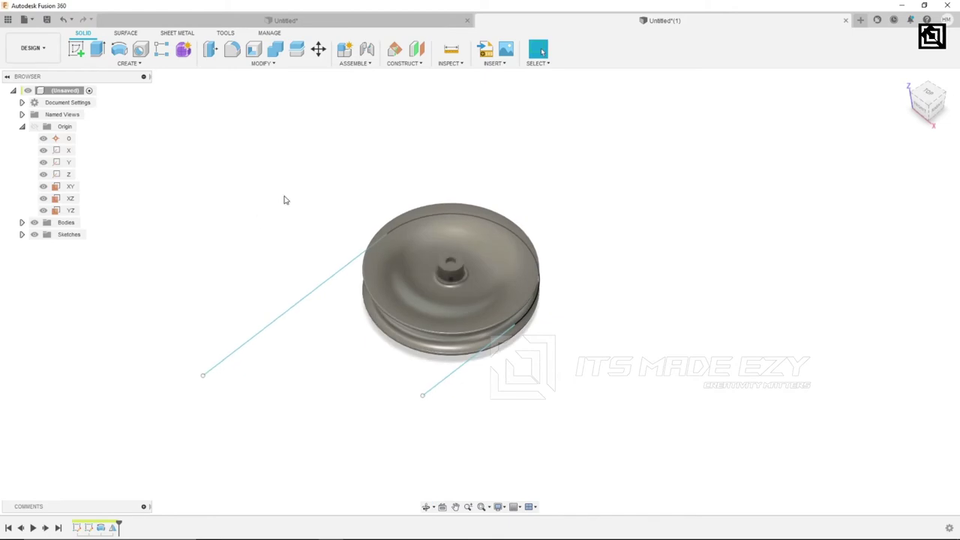
pyautogui.click(401, 64)
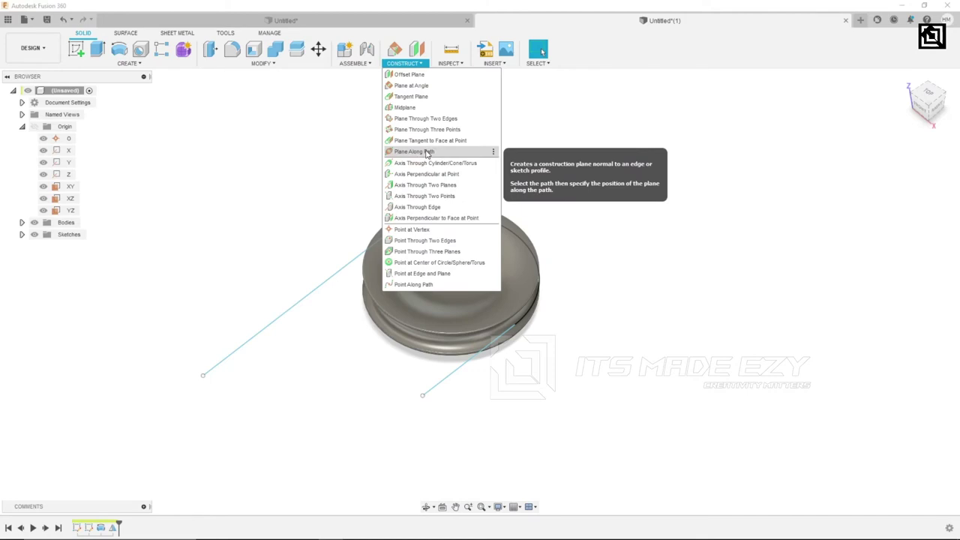
# - Add a plane along the rope path line, slid to its far end at distance 1.00
pyautogui.click(428, 152)
pyautogui.click(255, 338)
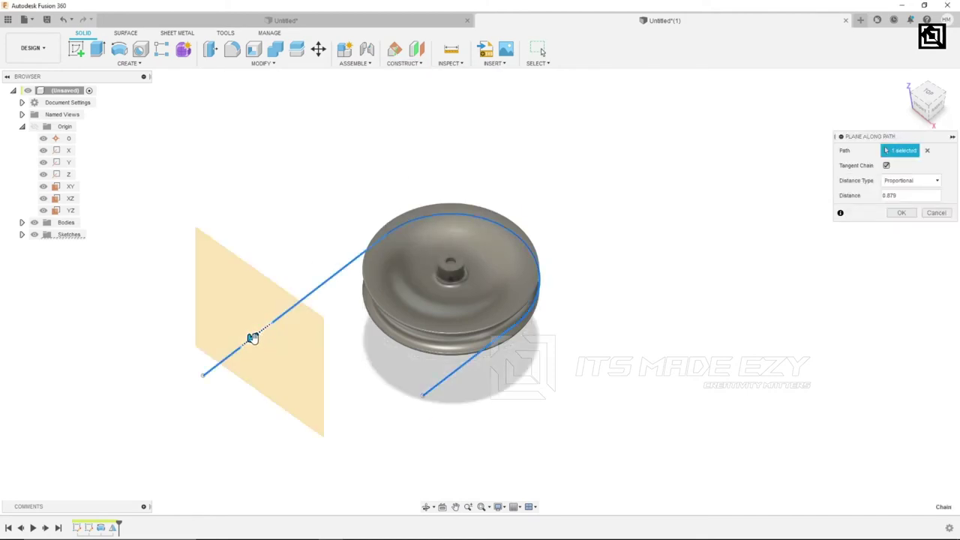
pyautogui.moveTo(253, 338); pyautogui.dragTo(197, 377)
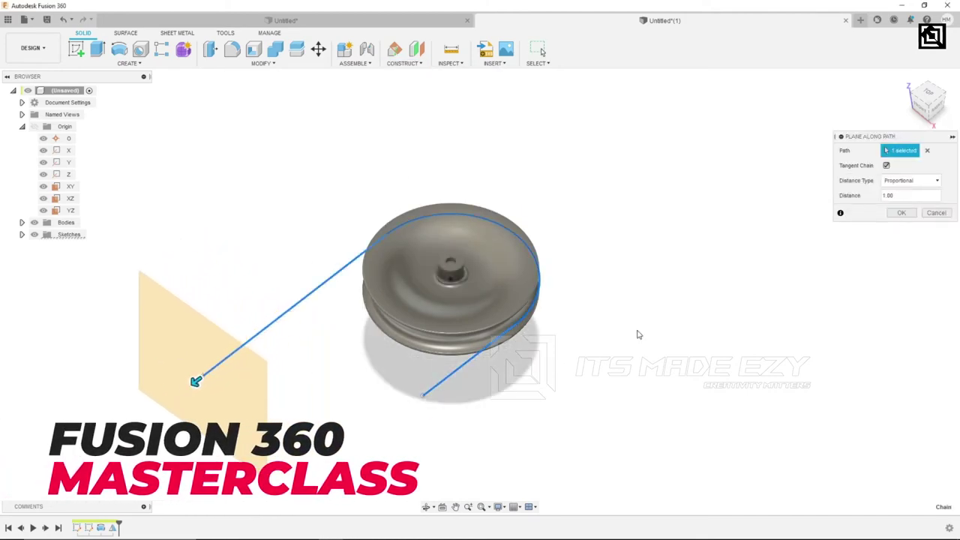
pyautogui.click(901, 212)
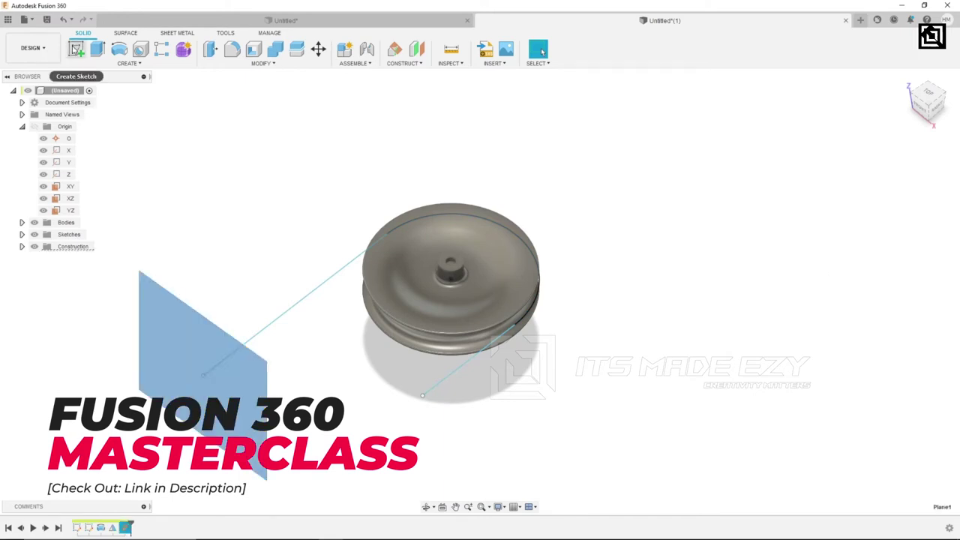
pyautogui.click(76, 50)
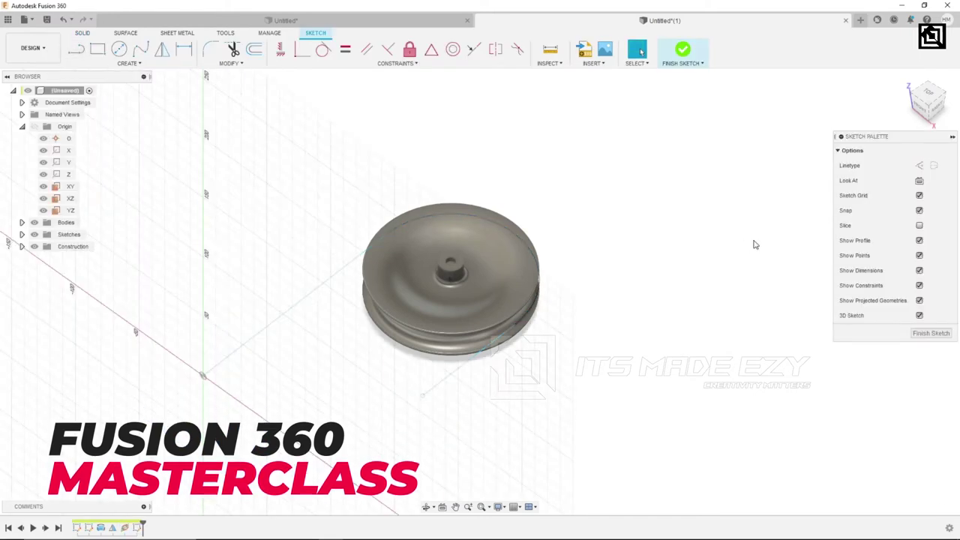
# - Face the new sketch plane and draw a 15 mm circle centred on the origin
pyautogui.click(920, 180)
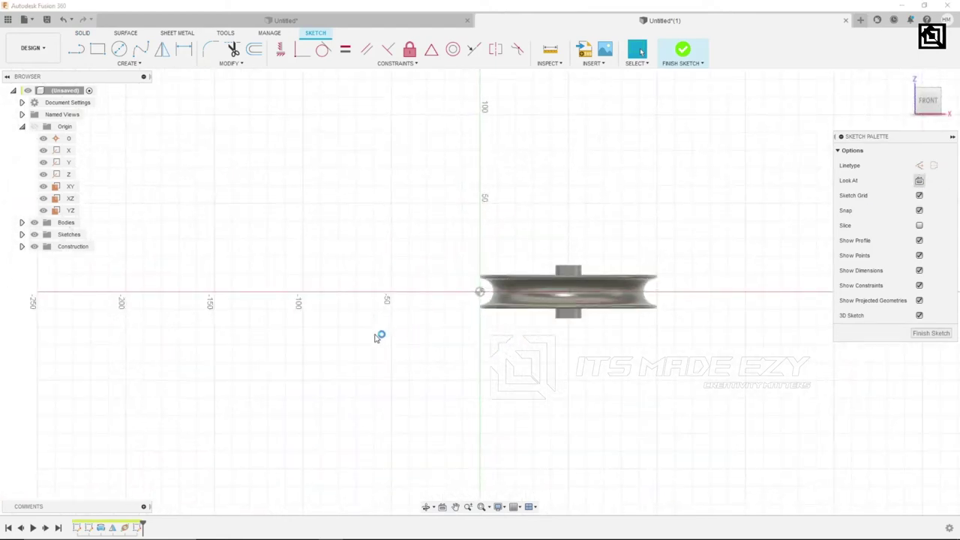
pyautogui.click(119, 49)
pyautogui.scroll(2, 460, 280)
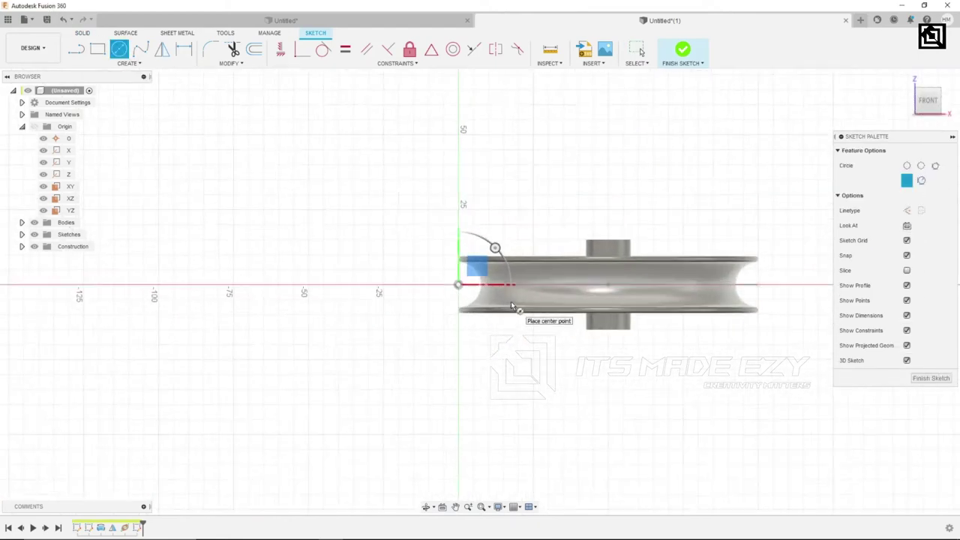
pyautogui.scroll(2, 480, 288)
pyautogui.scroll(1, 445, 284)
pyautogui.click(441, 279)
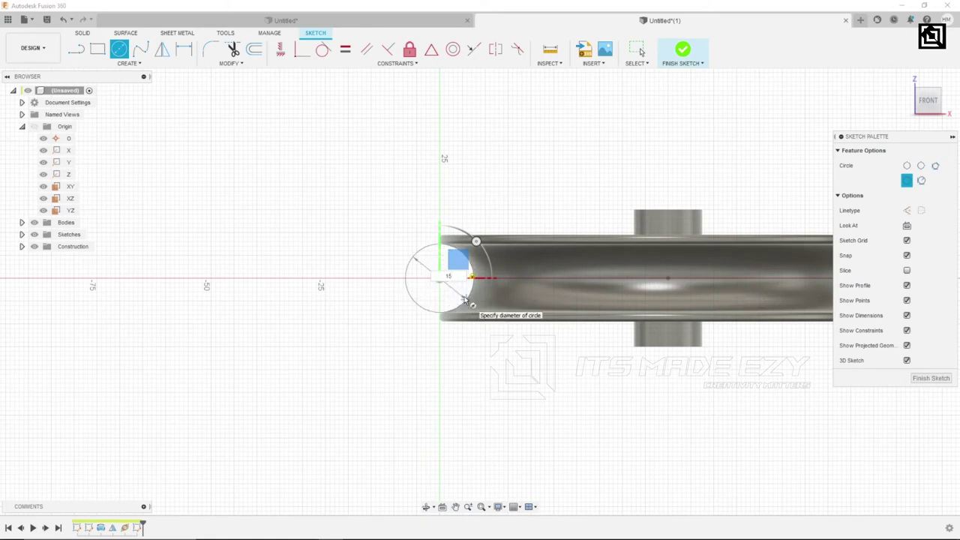
pyautogui.press('Return')
pyautogui.rightClick(516, 172)
pyautogui.click(518, 176)
# - Draw a 4 mm circle centred above the origin inside the 15 mm circle
pyautogui.scroll(3, 442, 269)
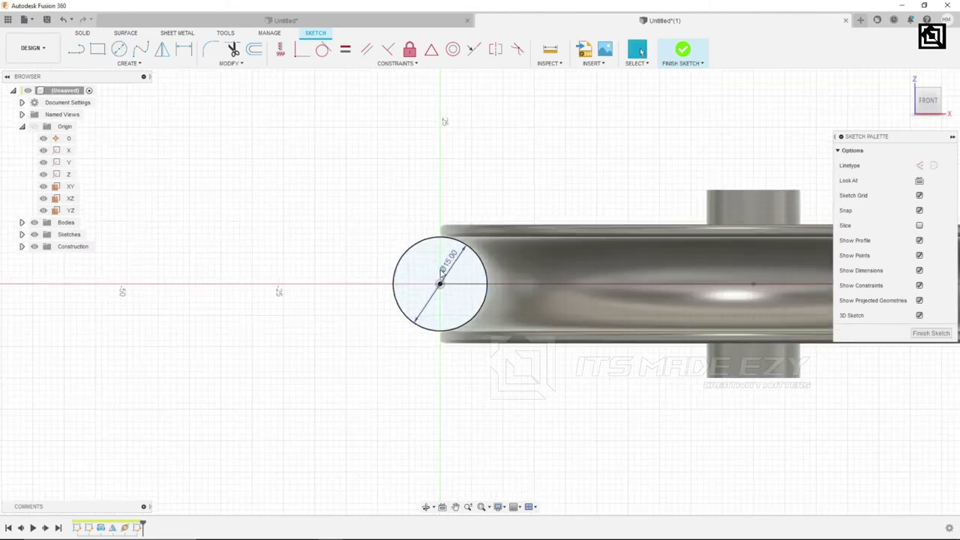
pyautogui.scroll(2, 442, 269)
pyautogui.scroll(1, 442, 269)
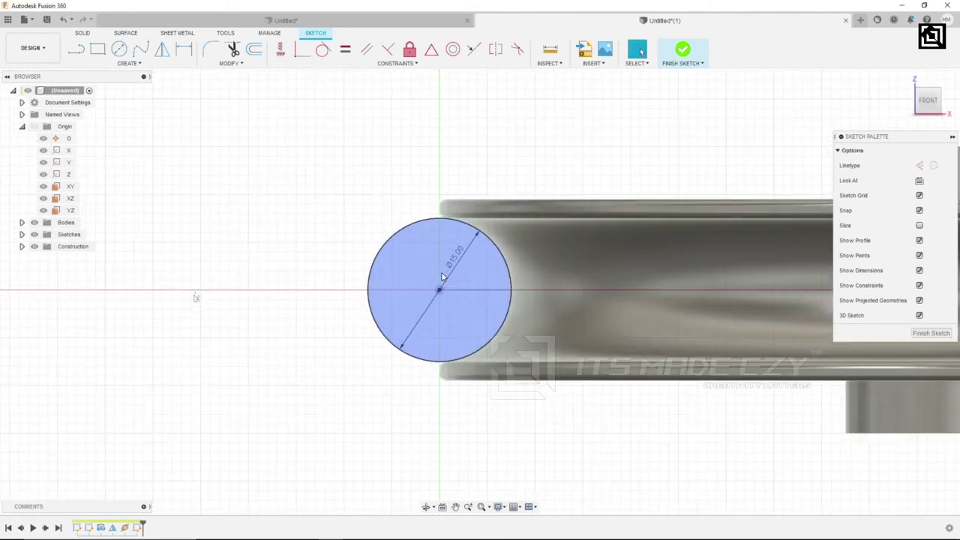
pyautogui.click(119, 48)
pyautogui.scroll(2, 421, 254)
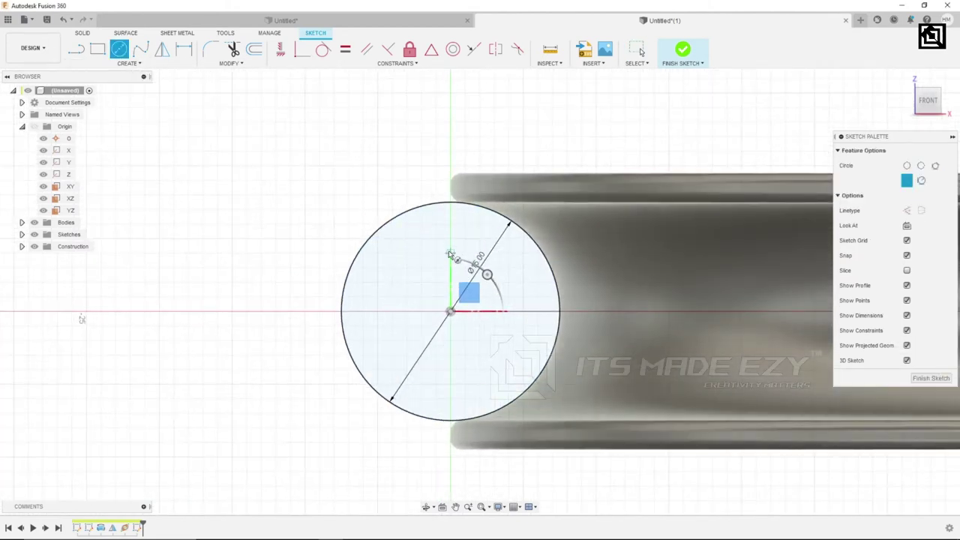
pyautogui.click(450, 259)
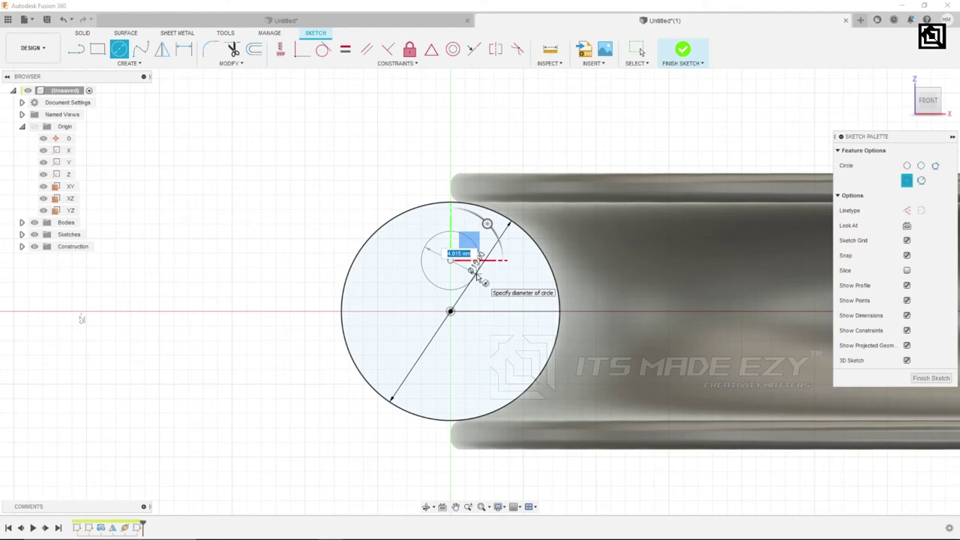
pyautogui.write('4')
pyautogui.press('Return')
pyautogui.press('Escape')
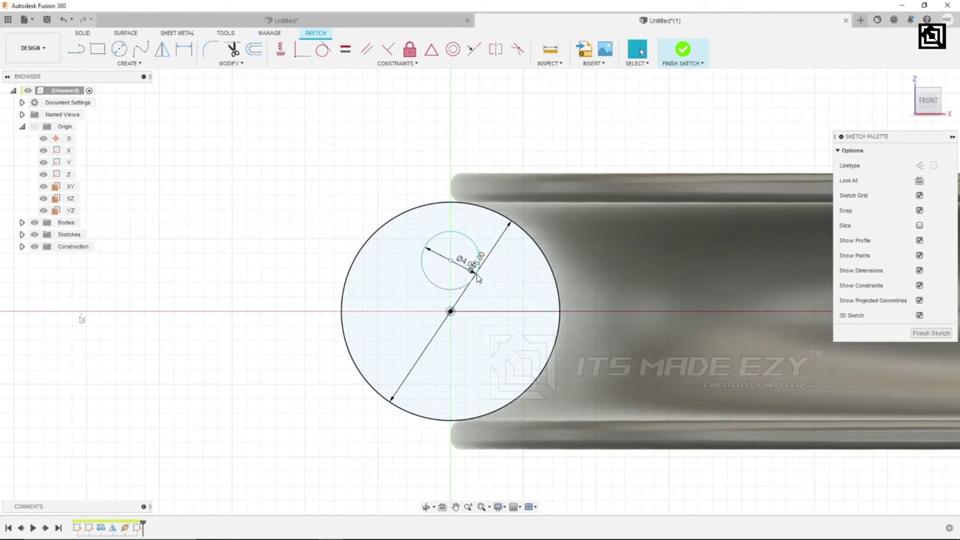
pyautogui.click(129, 63)
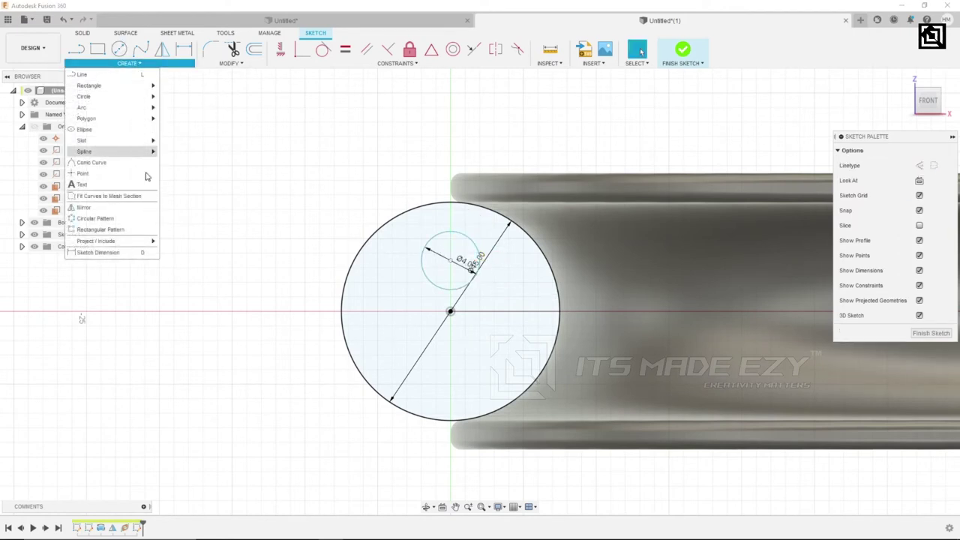
# - Circular-pattern the small circle four times around the large circle's centre
pyautogui.click(125, 223)
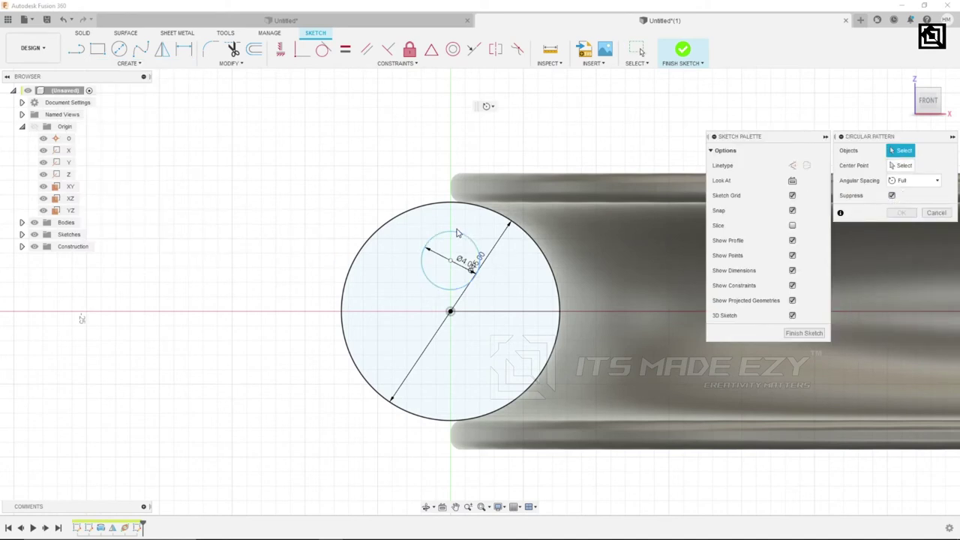
pyautogui.click(459, 235)
pyautogui.click(904, 165)
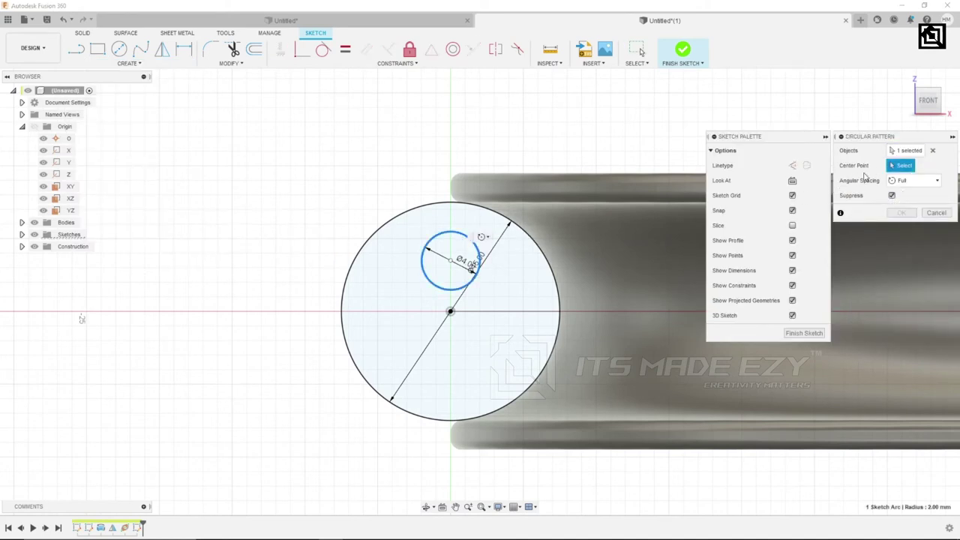
pyautogui.click(471, 207)
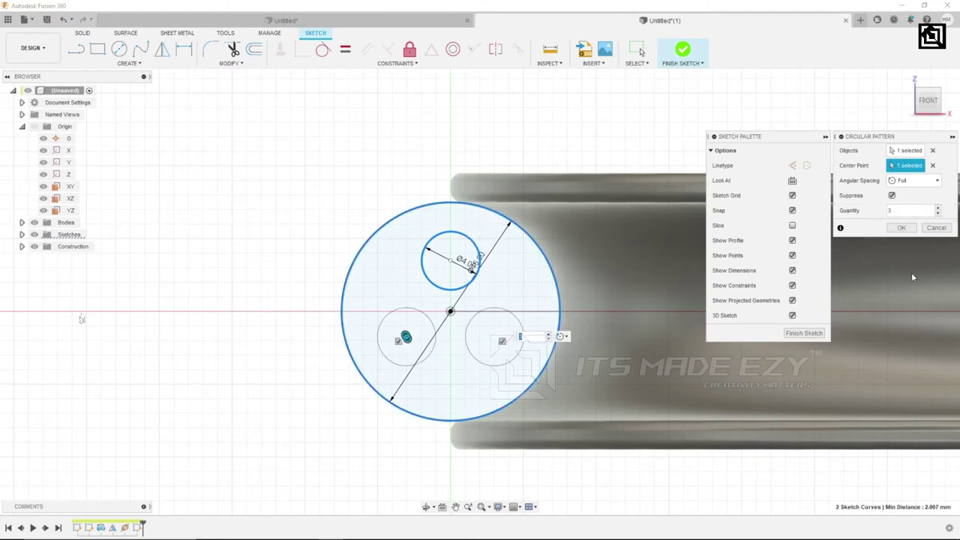
pyautogui.click(937, 208)
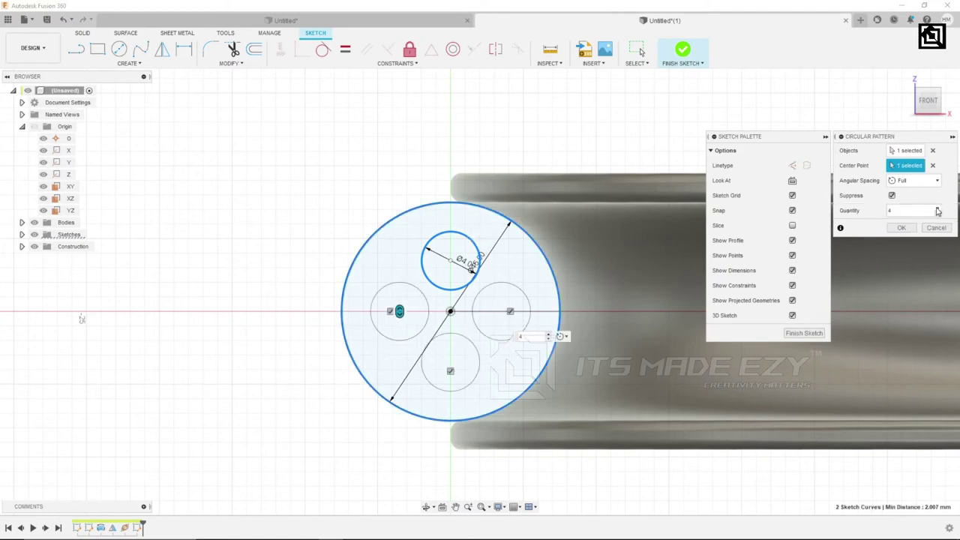
pyautogui.click(903, 228)
# - Change the patterned circles' diameter to 5 mm and spread them further from the centre
pyautogui.scroll(2, 525, 263)
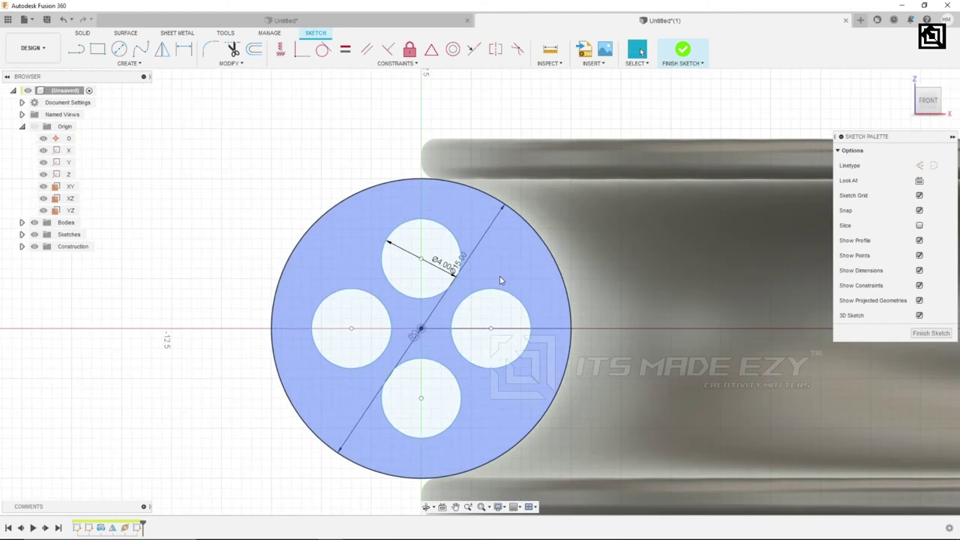
pyautogui.moveTo(453, 238); pyautogui.dragTo(452, 245)
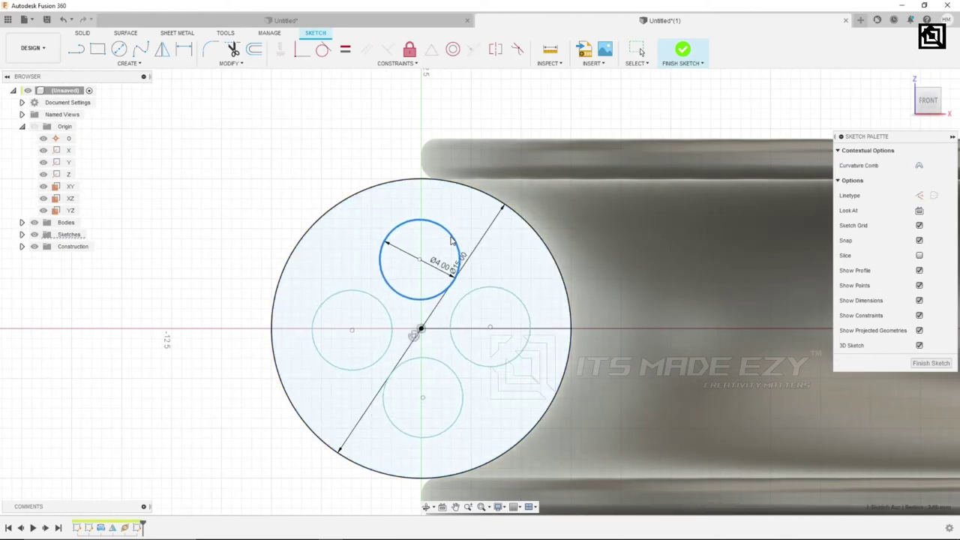
pyautogui.doubleClick(436, 268)
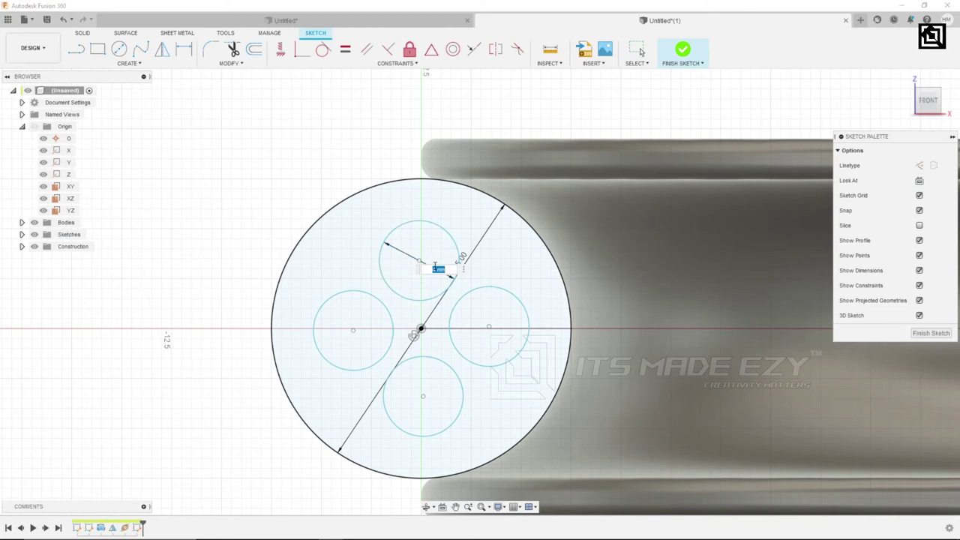
pyautogui.press('Return')
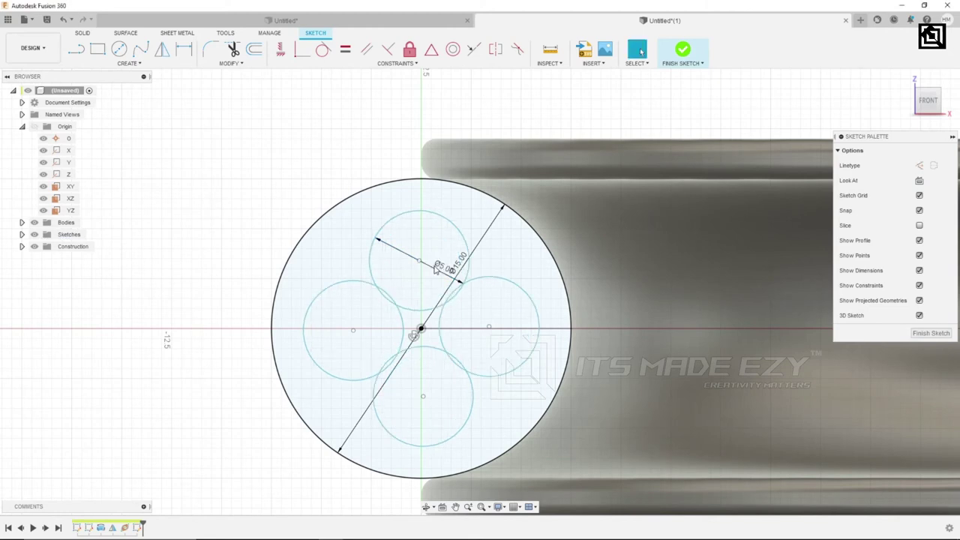
pyautogui.moveTo(418, 262); pyautogui.dragTo(423, 250)
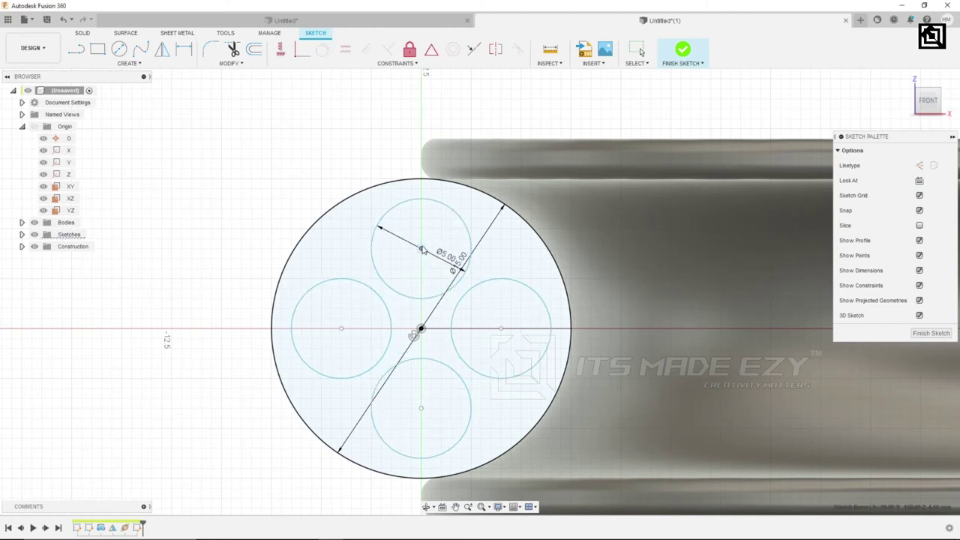
# - Delete the large outer circle and diagonal line, then finish the four-circle rope sketch
pyautogui.rightClick(281, 147)
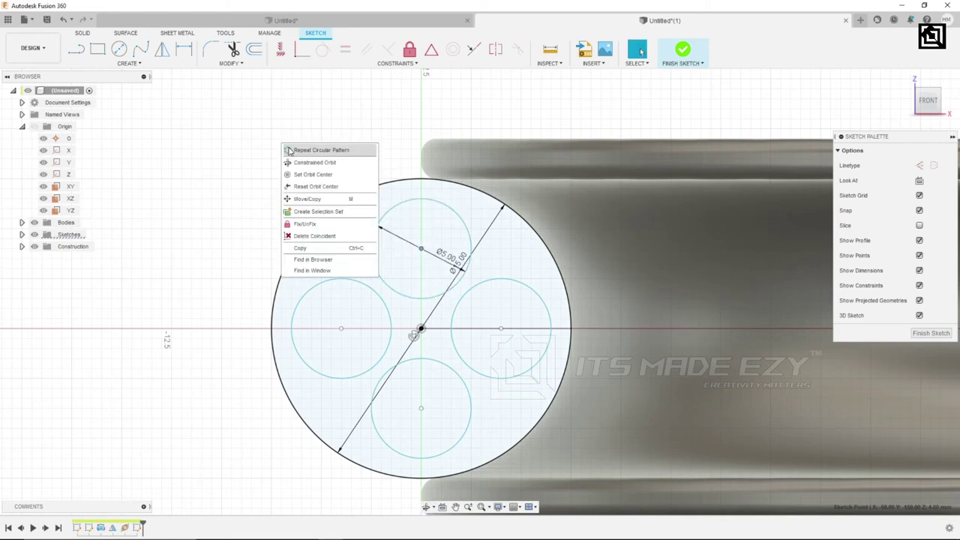
pyautogui.click(272, 130)
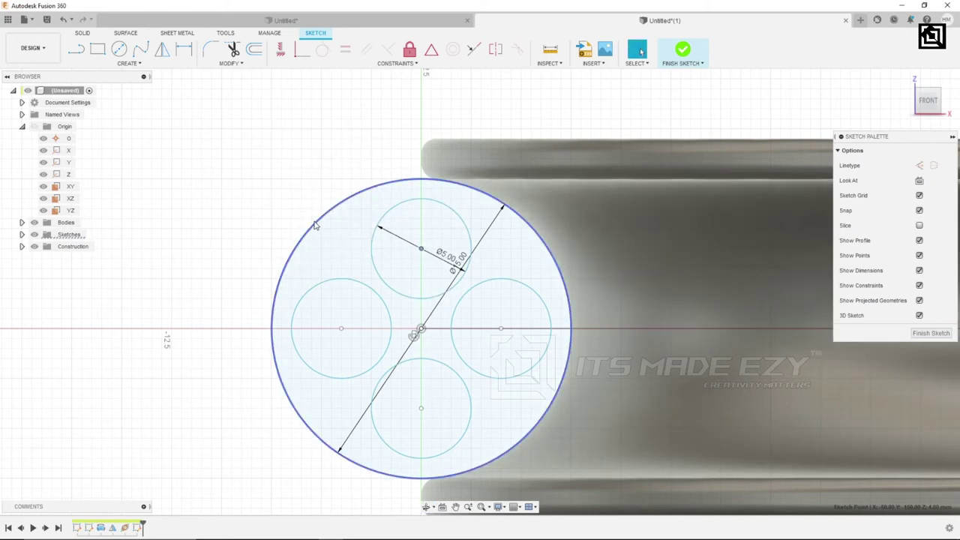
pyautogui.click(315, 225)
pyautogui.click(234, 48)
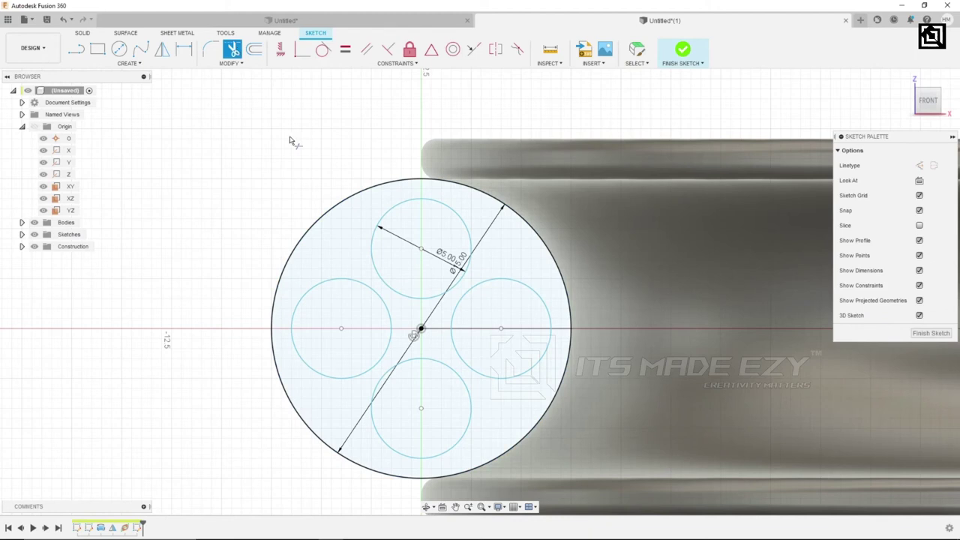
pyautogui.click(358, 195)
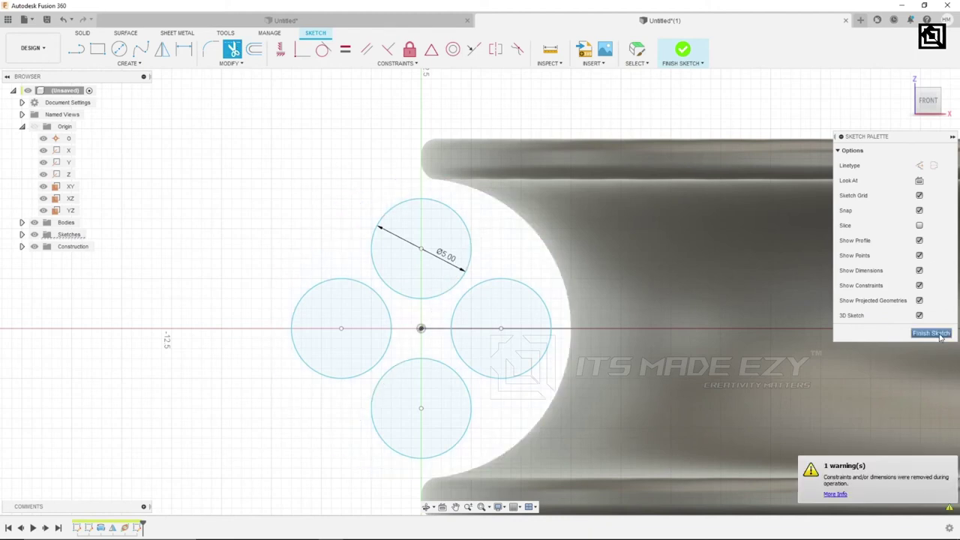
pyautogui.click(934, 334)
pyautogui.scroll(-2, 316, 323)
pyautogui.scroll(-3, 318, 324)
pyautogui.keyDown('shift'); pyautogui.moveTo(440, 248); pyautogui.dragTo(393, 382, button='middle'); pyautogui.keyUp('shift')
pyautogui.scroll(1, 306, 395)
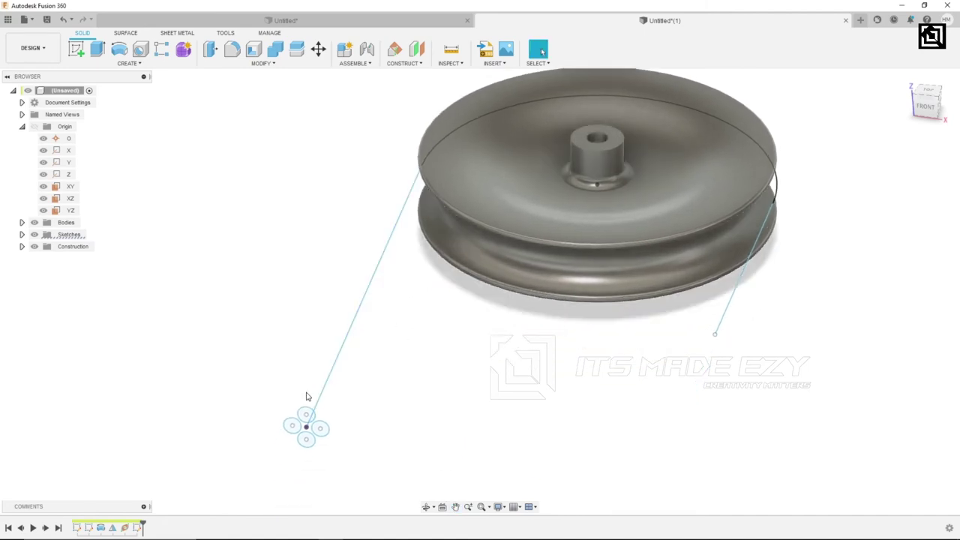
pyautogui.click(129, 63)
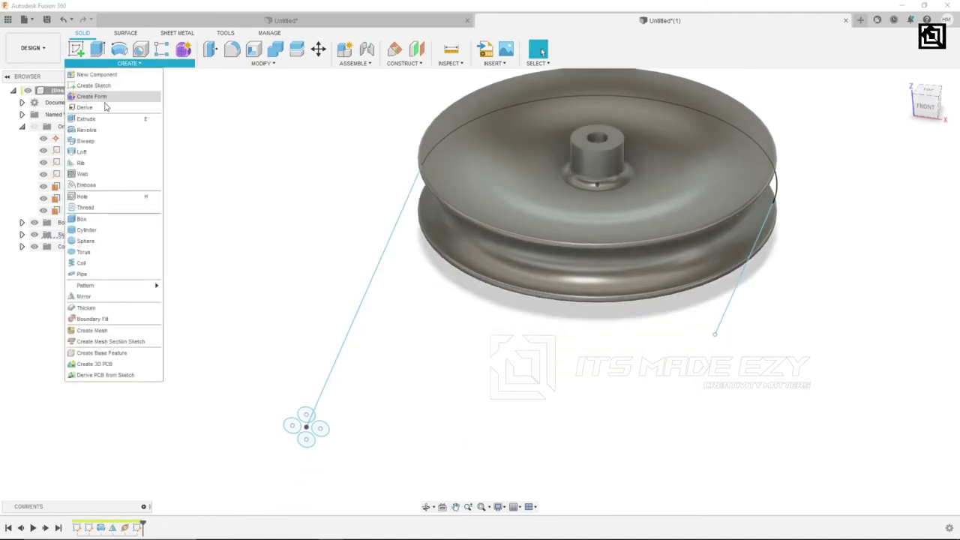
# - Sweep the small circle profiles along the rope path line with a 360° twist angle
pyautogui.click(96, 142)
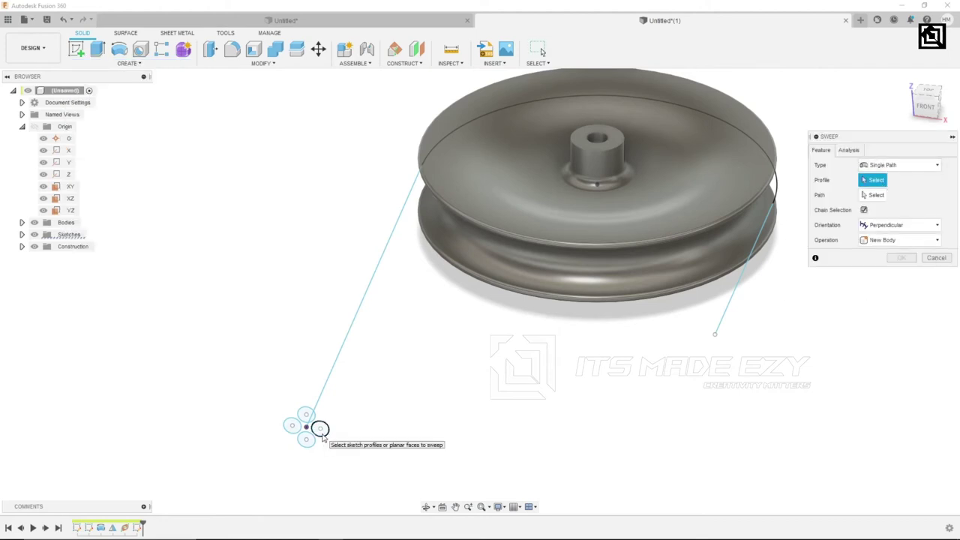
pyautogui.click(320, 429)
pyautogui.click(306, 417)
pyautogui.click(293, 425)
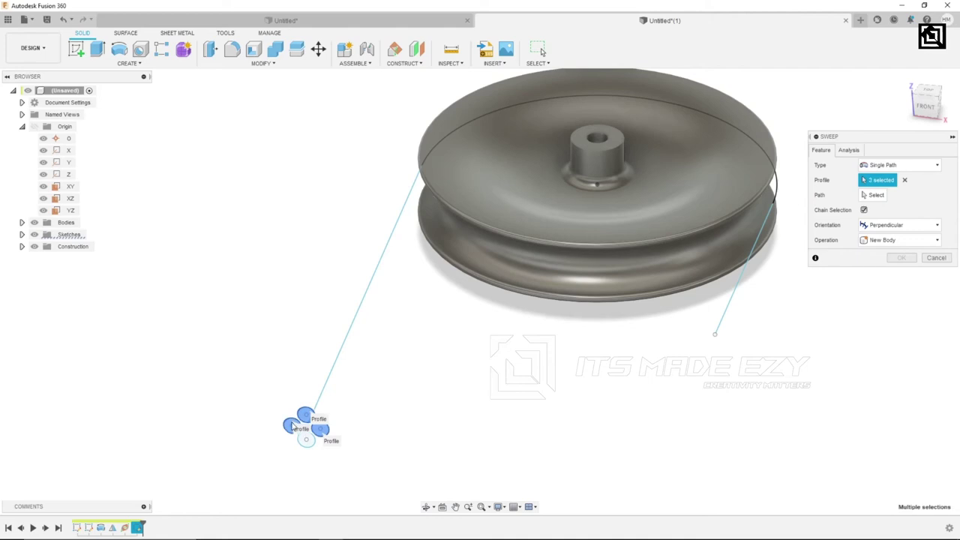
pyautogui.click(874, 195)
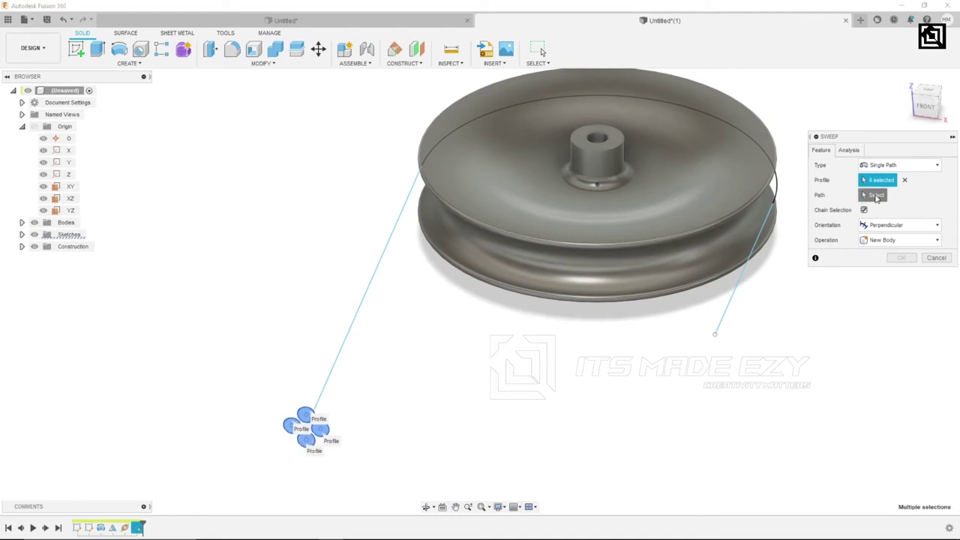
pyautogui.click(339, 368)
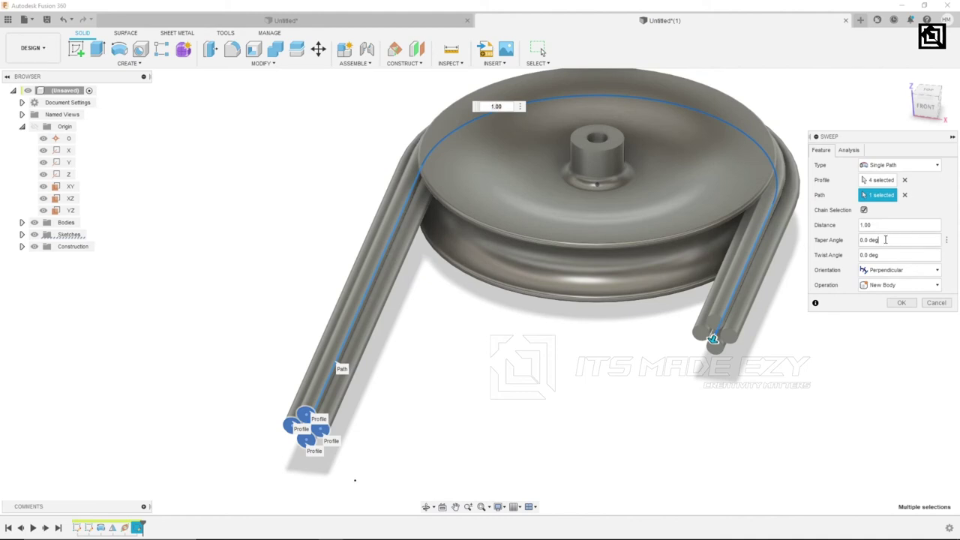
pyautogui.press('Tab')
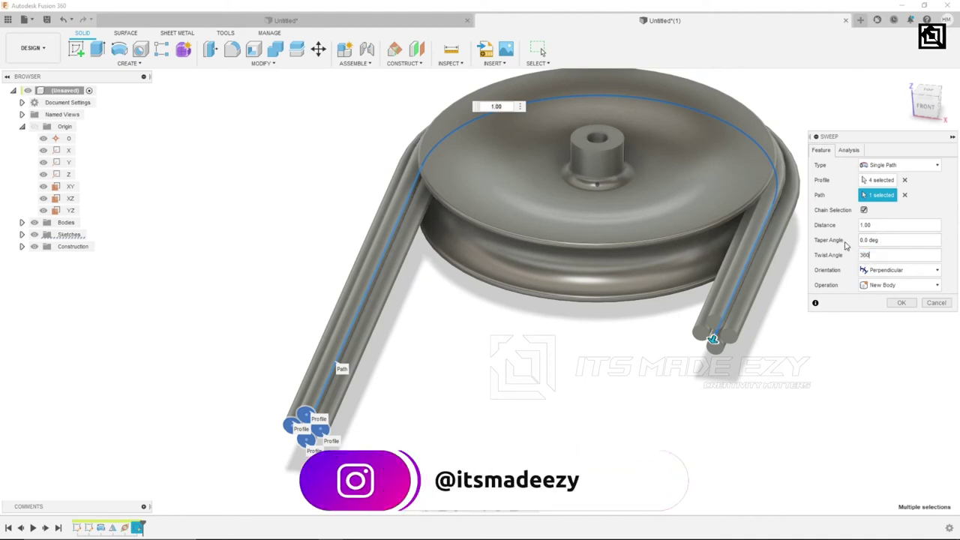
pyautogui.press('Return')
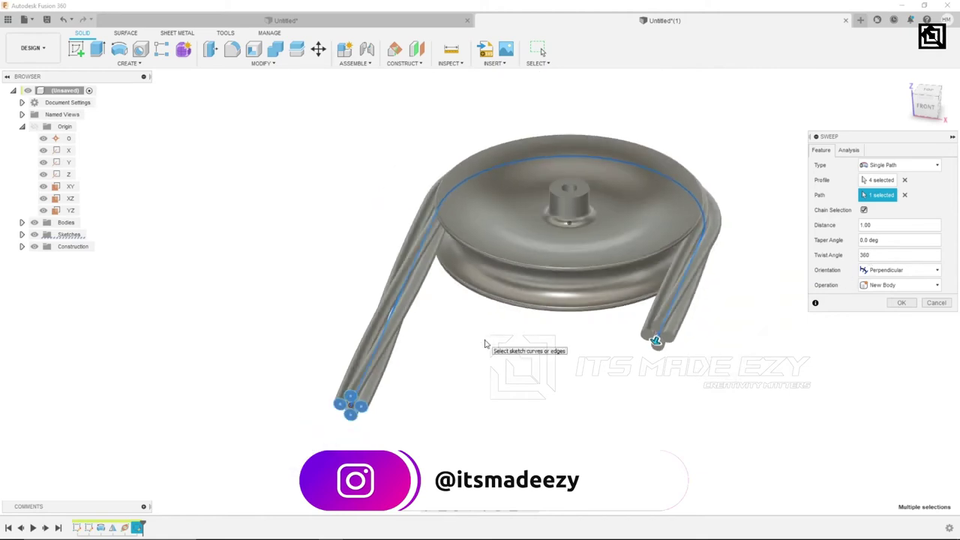
# - Check the 360*4 twisted rope preview from a near-top view and commit the sweep
pyautogui.keyDown('shift'); pyautogui.moveTo(484, 338); pyautogui.dragTo(509, 340, button='middle'); pyautogui.keyUp('shift')
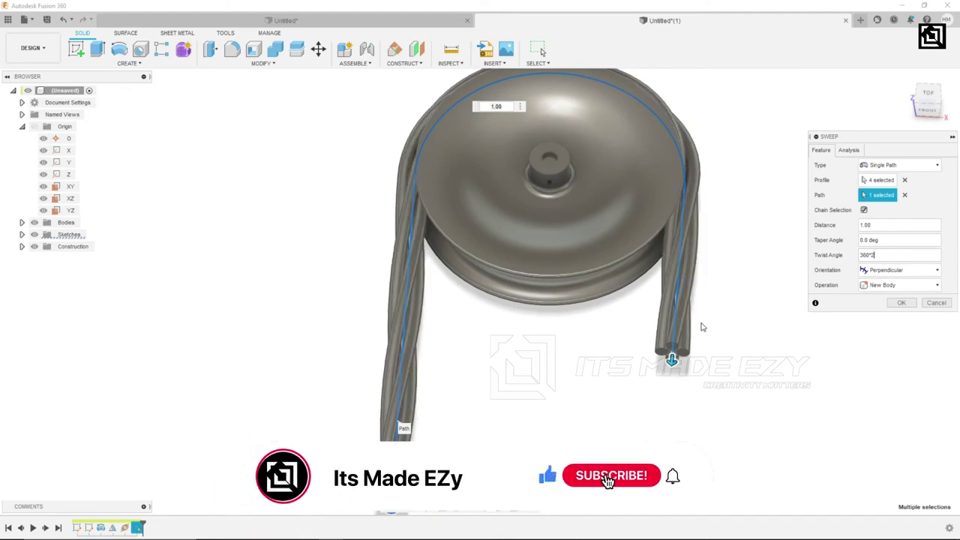
pyautogui.scroll(-2, 703, 327)
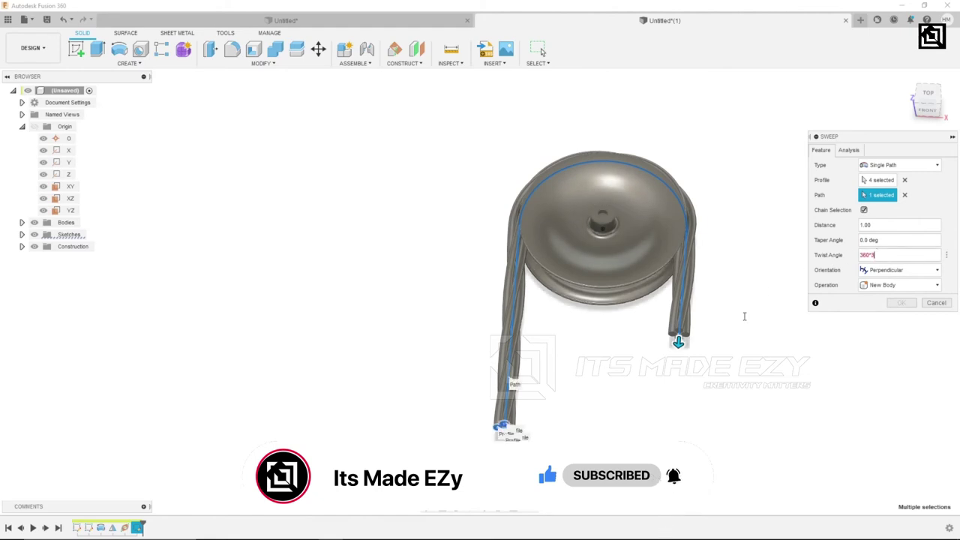
pyautogui.scroll(2, 727, 263)
pyautogui.scroll(1, 724, 251)
pyautogui.moveTo(724, 252)
pyautogui.keyDown('shift'); pyautogui.mouseDown(button='middle')
pyautogui.moveTo(650, 285)
pyautogui.moveTo(652, 300)
pyautogui.moveTo(708, 300)
pyautogui.moveTo(684, 290)
pyautogui.mouseUp(button='middle'); pyautogui.keyUp('shift')
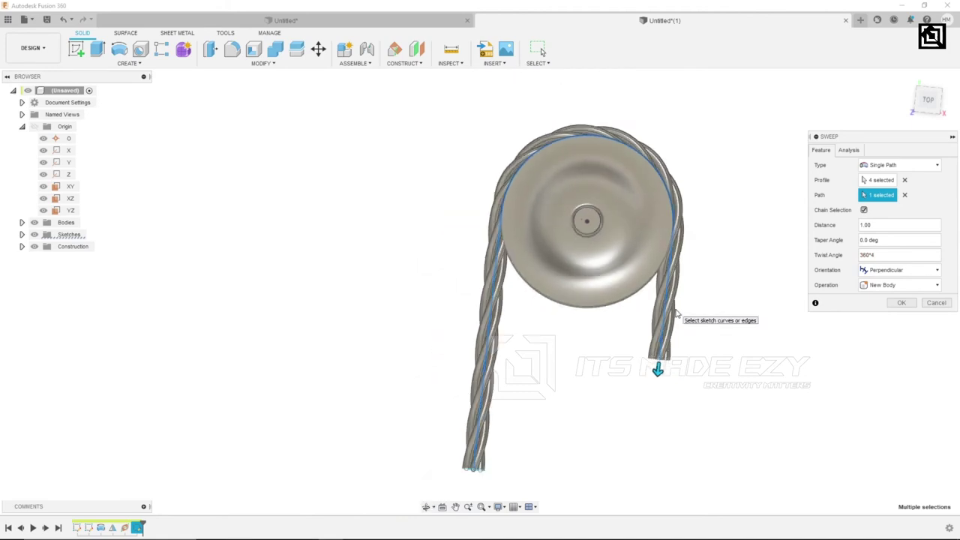
pyautogui.click(902, 303)
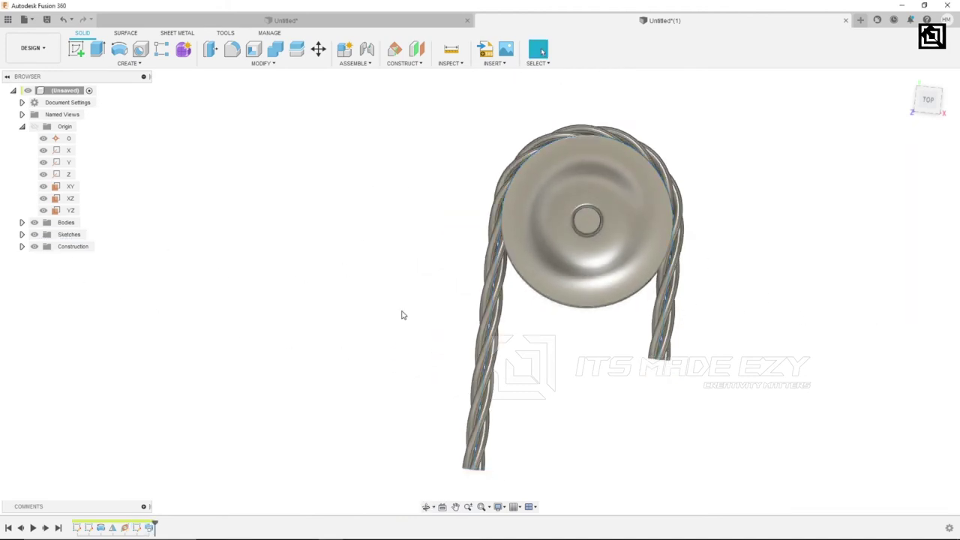
# - Start a sketch on the rope's end face and turn the view to face it
pyautogui.moveTo(773, 268)
pyautogui.keyDown('shift'); pyautogui.mouseDown(button='middle')
pyautogui.moveTo(755, 253)
pyautogui.moveTo(755, 204)
pyautogui.moveTo(754, 219)
pyautogui.mouseUp(button='middle'); pyautogui.keyUp('shift')
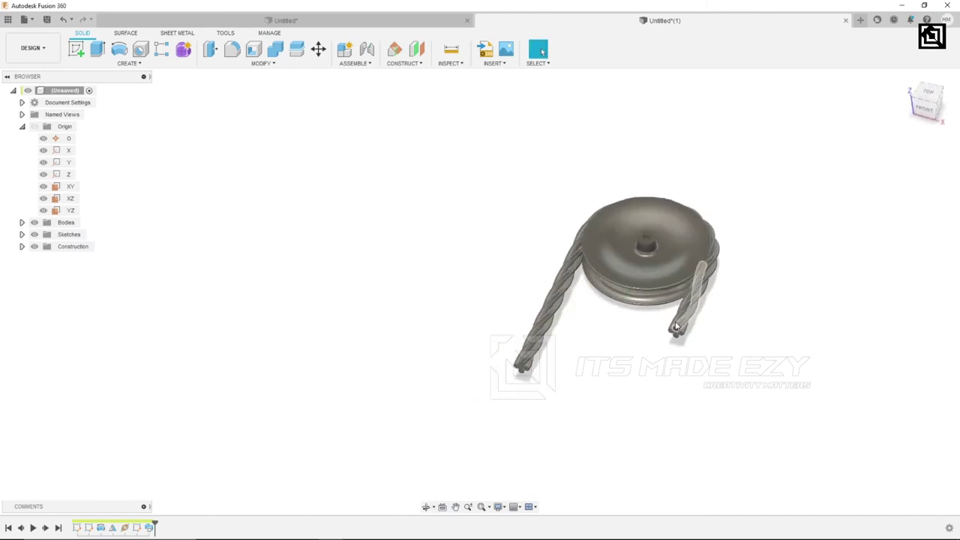
pyautogui.scroll(5, 670, 337)
pyautogui.scroll(3, 670, 337)
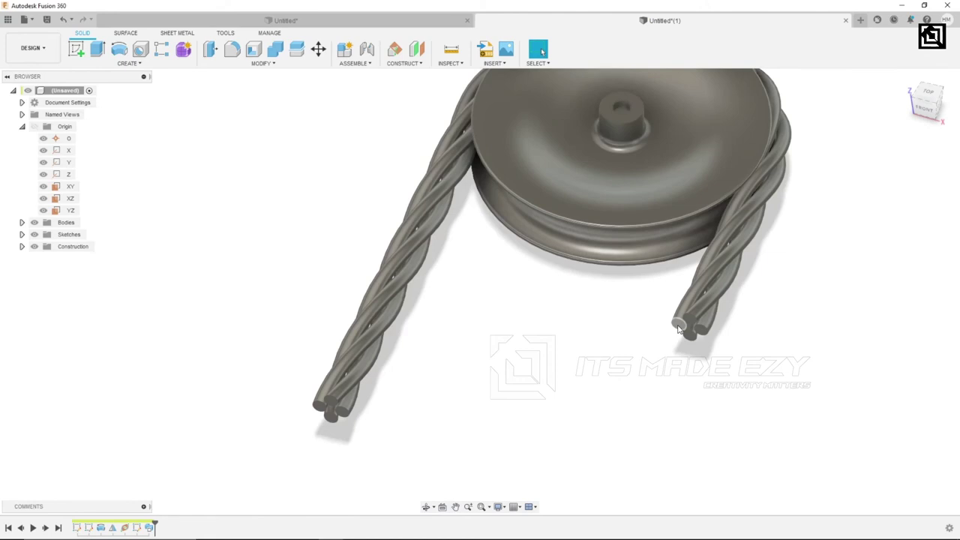
pyautogui.click(77, 50)
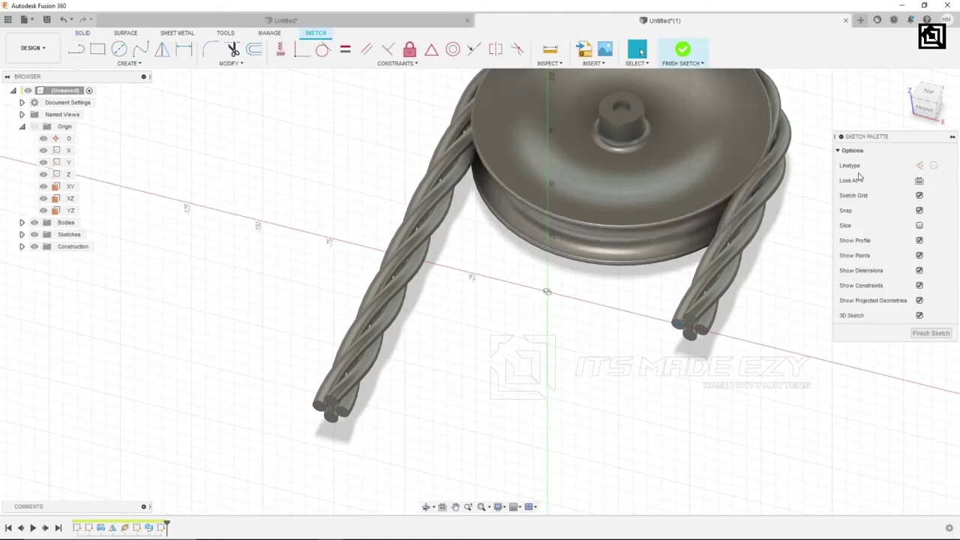
pyautogui.click(926, 181)
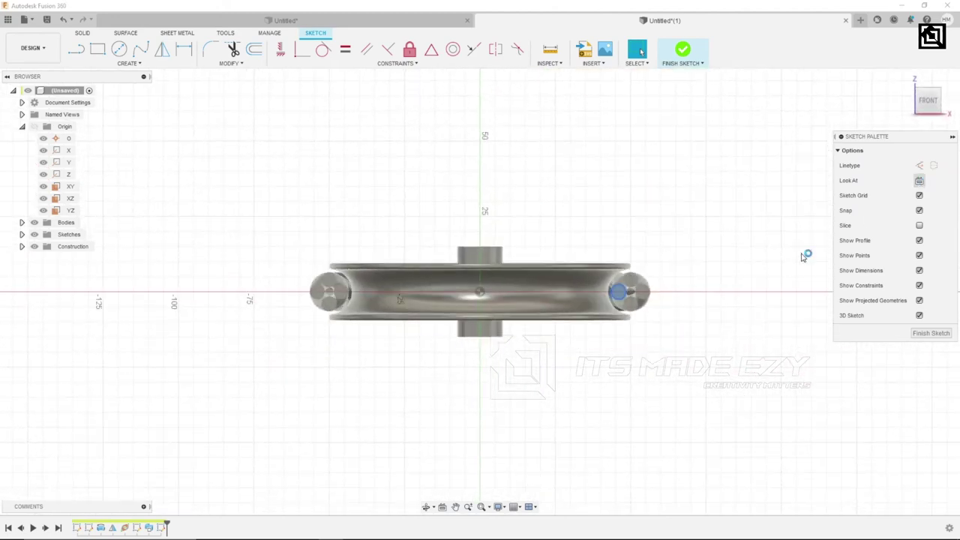
# - Draw a 15 mm diameter circle centred on the rope end, enclosing all four strands
pyautogui.press('c')
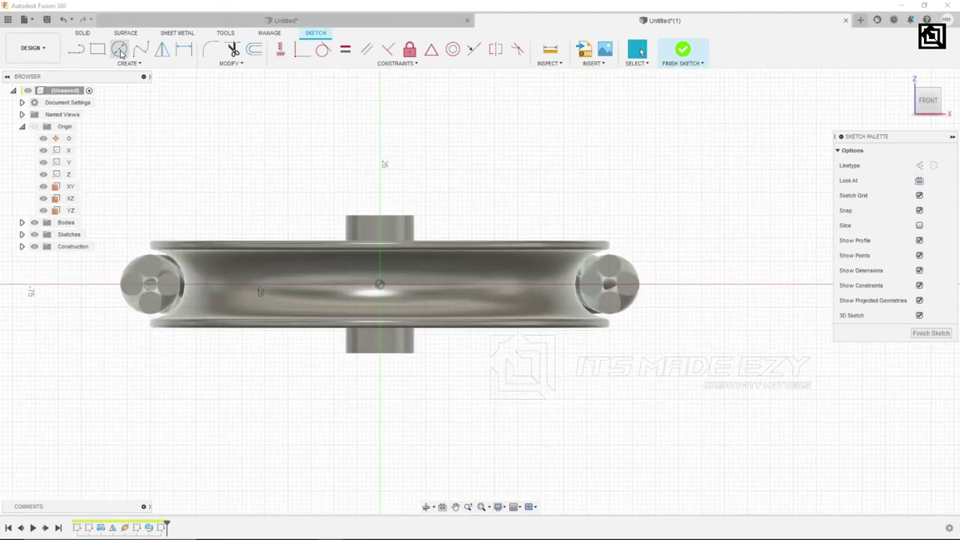
pyautogui.click(379, 284)
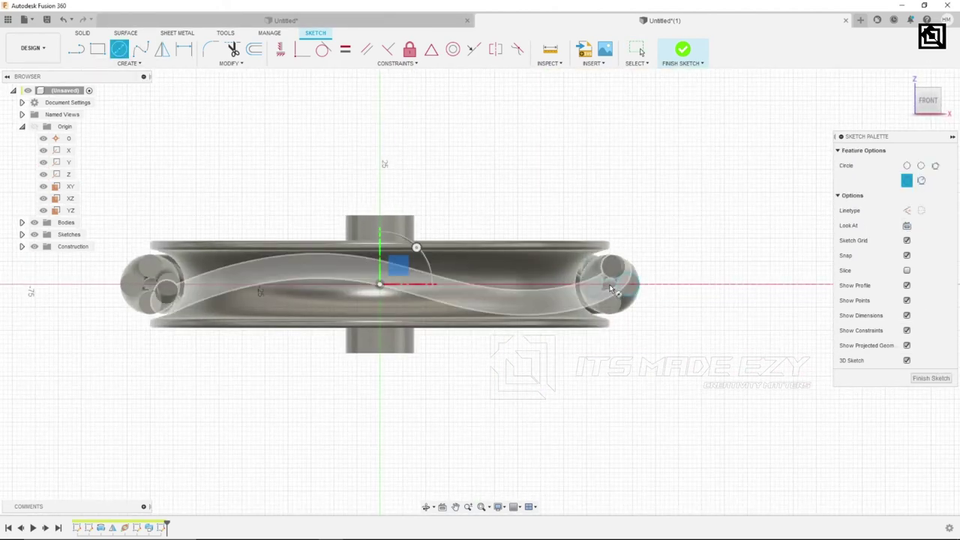
pyautogui.scroll(3, 612, 289)
pyautogui.scroll(3, 612, 289)
pyautogui.write('15')
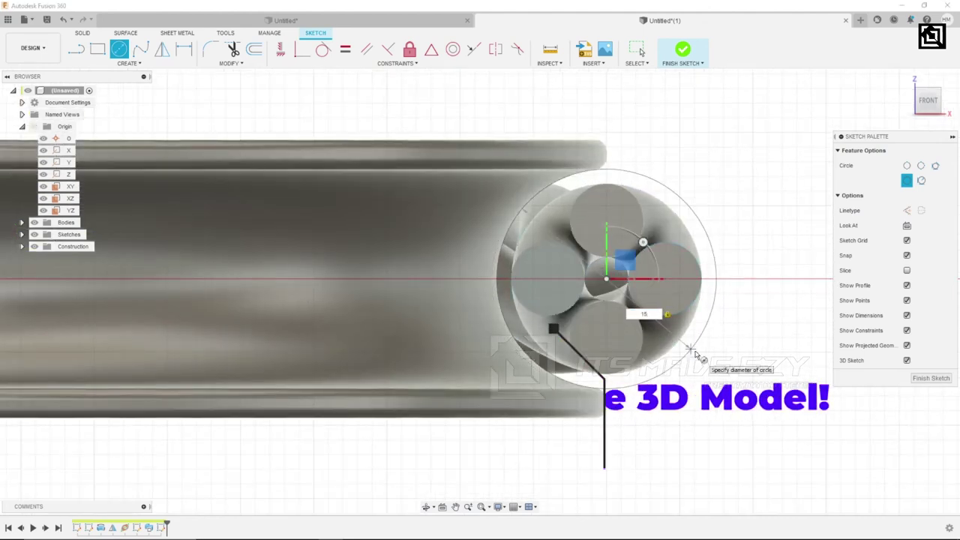
pyautogui.press('Return')
pyautogui.press('Escape')
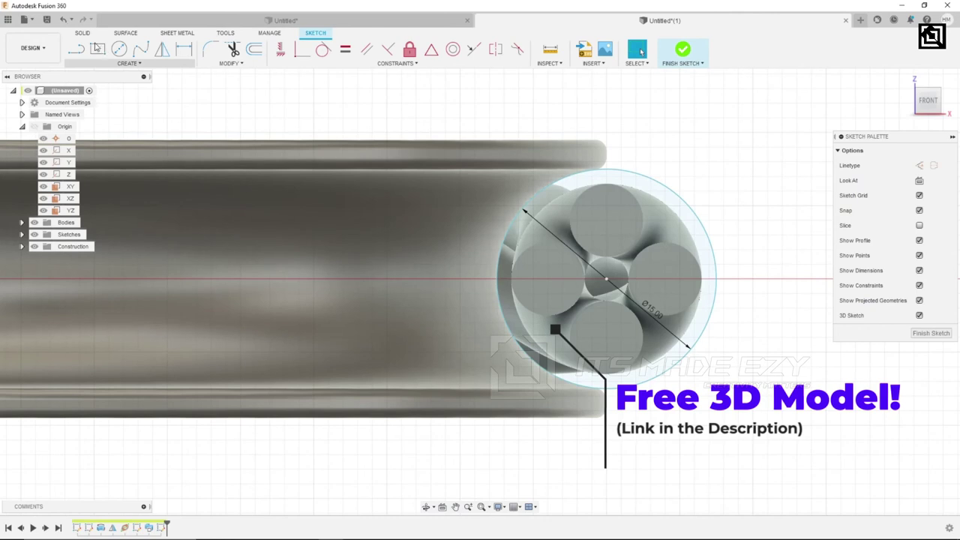
pyautogui.click(83, 33)
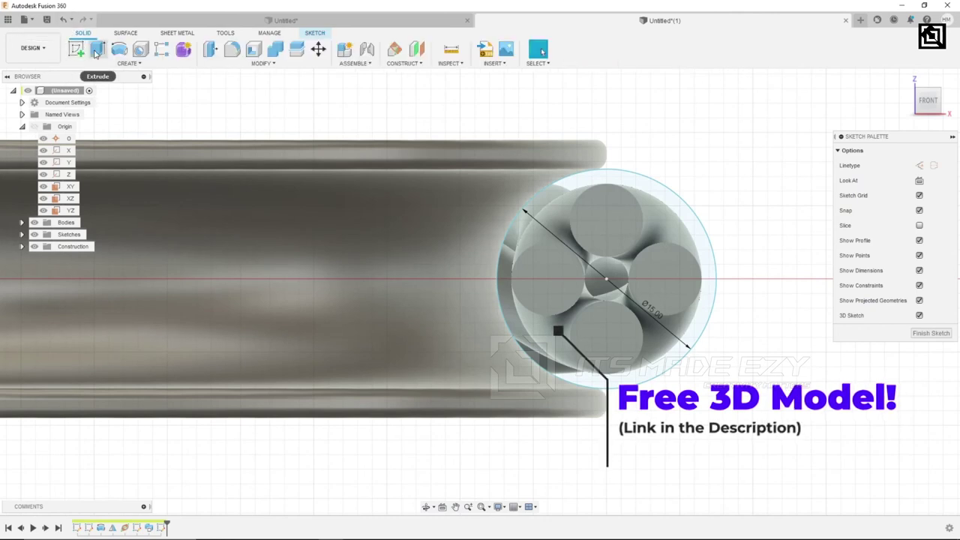
# - Extrude both end-circle profiles 10 mm with Join to form a cylindrical plug on the rope end
pyautogui.click(97, 49)
pyautogui.click(652, 340)
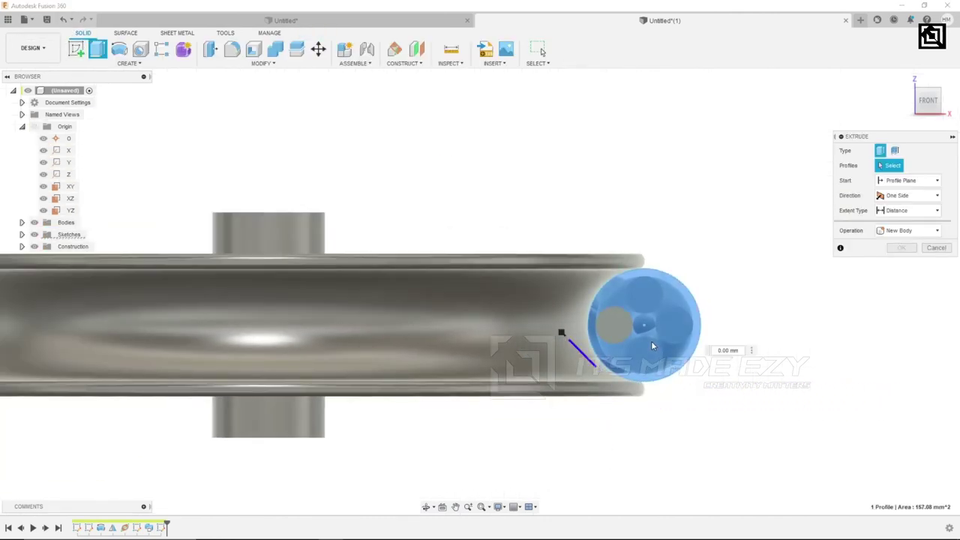
pyautogui.click(620, 332)
pyautogui.keyDown('shift'); pyautogui.moveTo(620, 332); pyautogui.dragTo(440, 423, button='middle'); pyautogui.keyUp('shift')
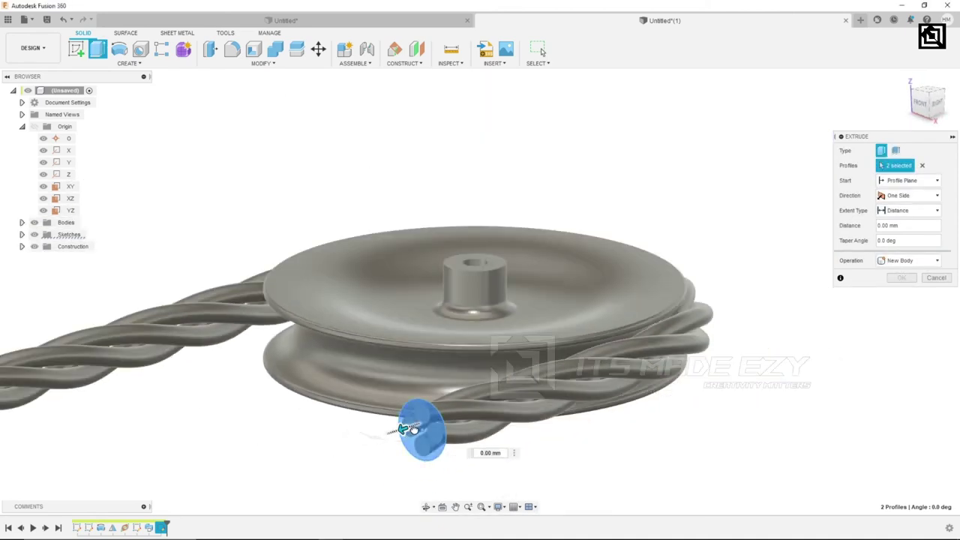
pyautogui.moveTo(412, 419); pyautogui.dragTo(496, 385)
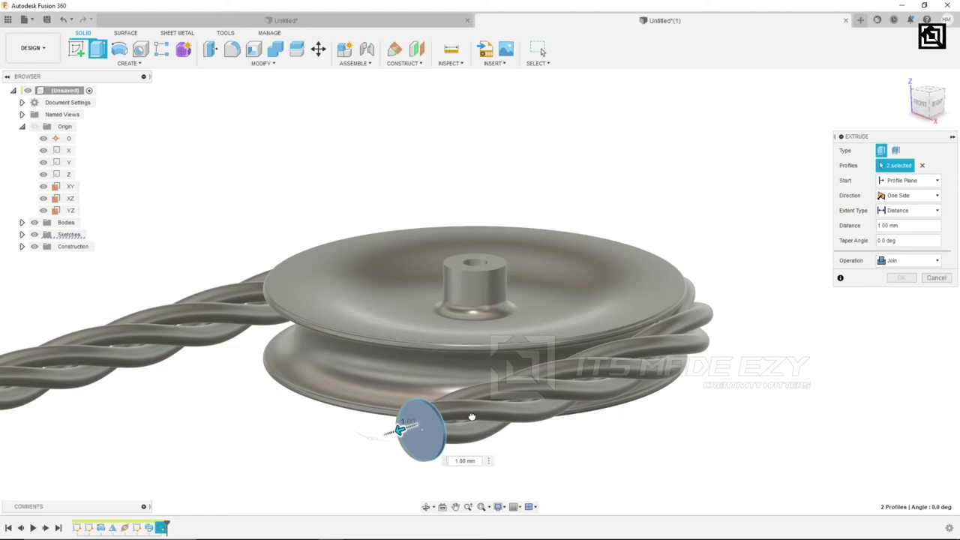
pyautogui.moveTo(472, 416); pyautogui.dragTo(611, 400, button='middle')
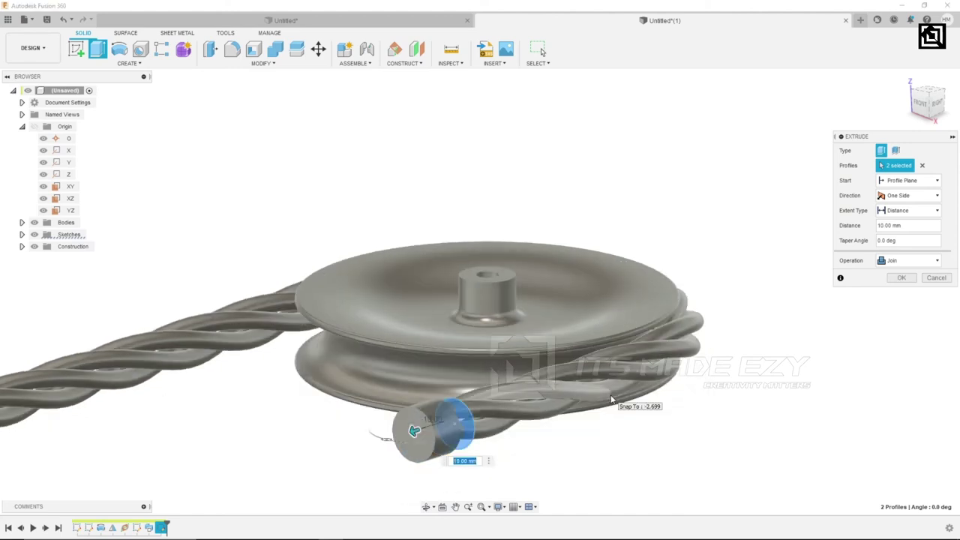
pyautogui.keyDown('shift'); pyautogui.moveTo(766, 356); pyautogui.dragTo(792, 363, button='middle'); pyautogui.keyUp('shift')
pyautogui.click(895, 279)
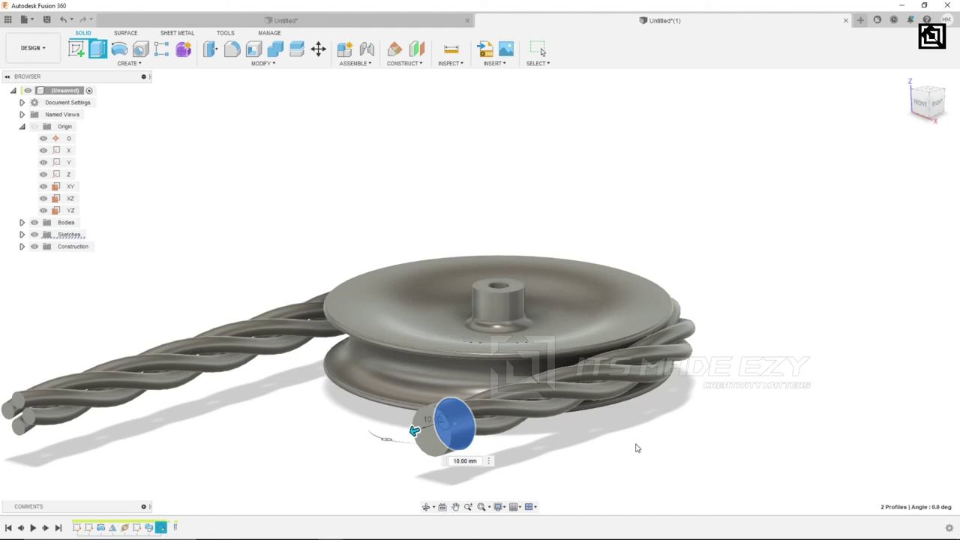
pyautogui.scroll(-4, 535, 413)
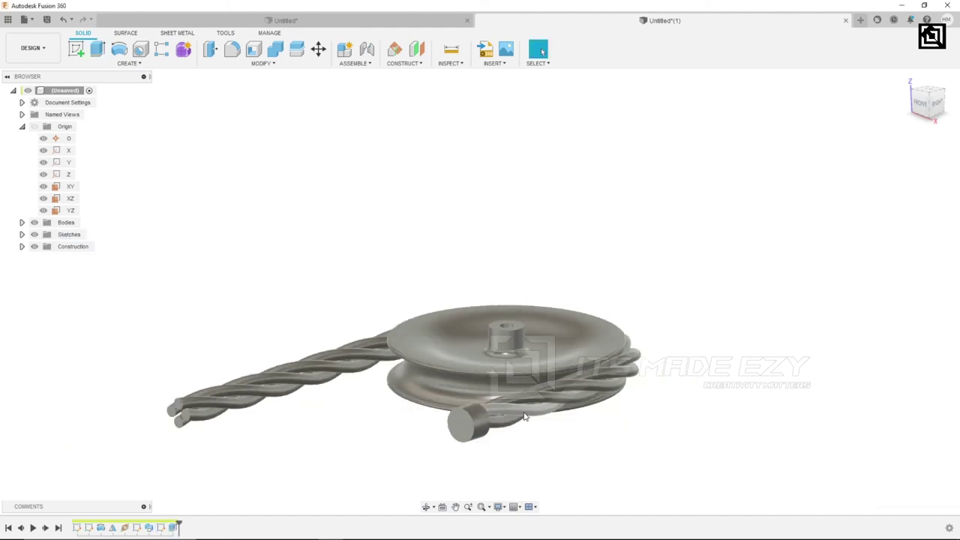
pyautogui.moveTo(535, 414)
pyautogui.keyDown('shift'); pyautogui.mouseDown(button='middle')
pyautogui.moveTo(671, 295)
pyautogui.moveTo(716, 323)
pyautogui.moveTo(718, 343)
pyautogui.moveTo(723, 321)
pyautogui.mouseUp(button='middle'); pyautogui.keyUp('shift')
pyautogui.press('Escape')
# - Start a sketch on the other rope end face and turn the view to face it
pyautogui.scroll(3, 390, 398)
pyautogui.scroll(3, 403, 364)
pyautogui.scroll(3, 420, 345)
pyautogui.click(424, 340)
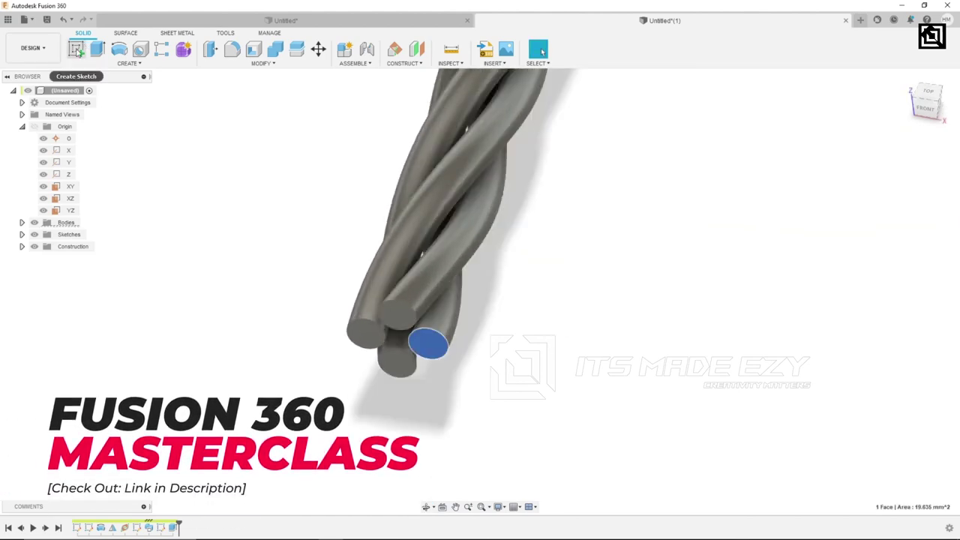
pyautogui.click(76, 49)
pyautogui.click(920, 181)
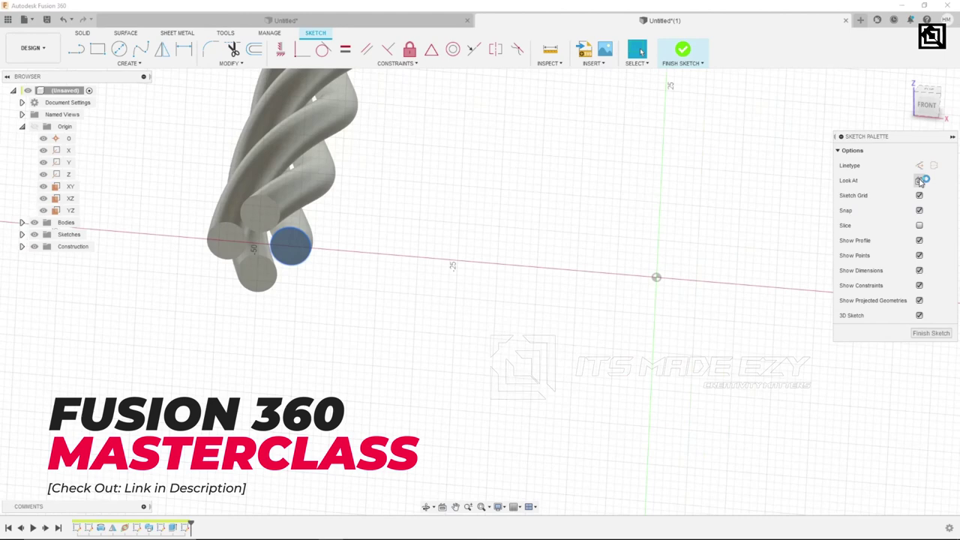
# - Draw a 15 mm diameter circle centred on that rope end, around its four strands
pyautogui.moveTo(221, 366); pyautogui.dragTo(344, 276, button='middle')
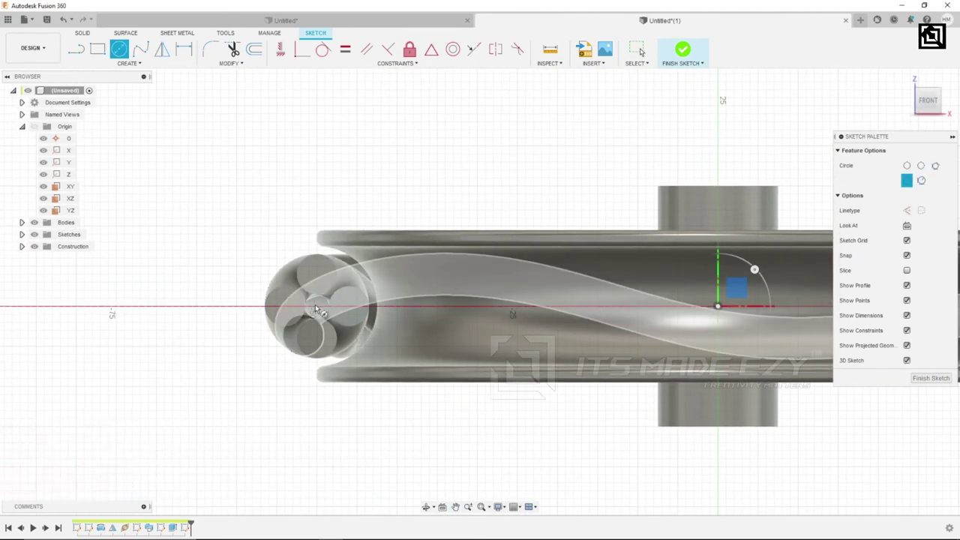
pyautogui.scroll(3, 319, 310)
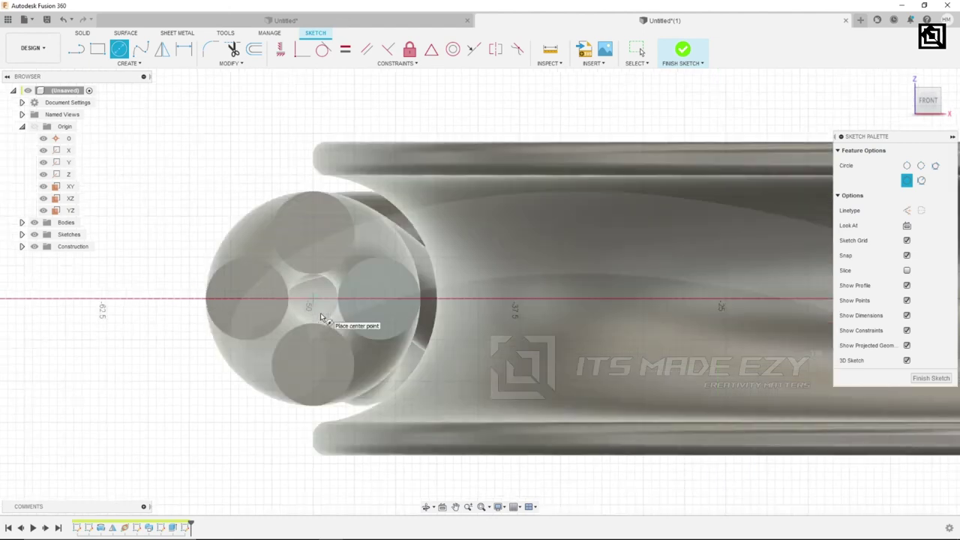
pyautogui.scroll(2, 315, 301)
pyautogui.click(307, 291)
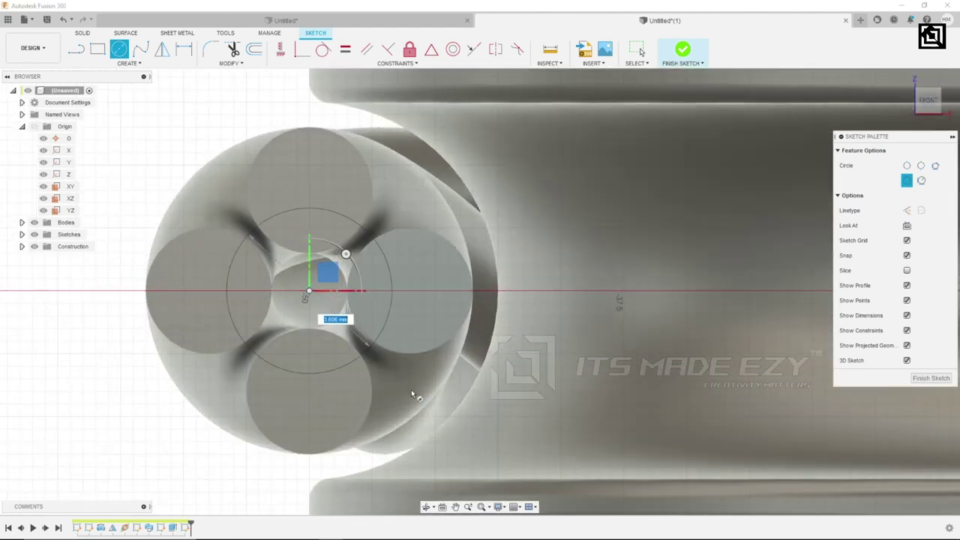
pyautogui.write('5')
pyautogui.press('Return')
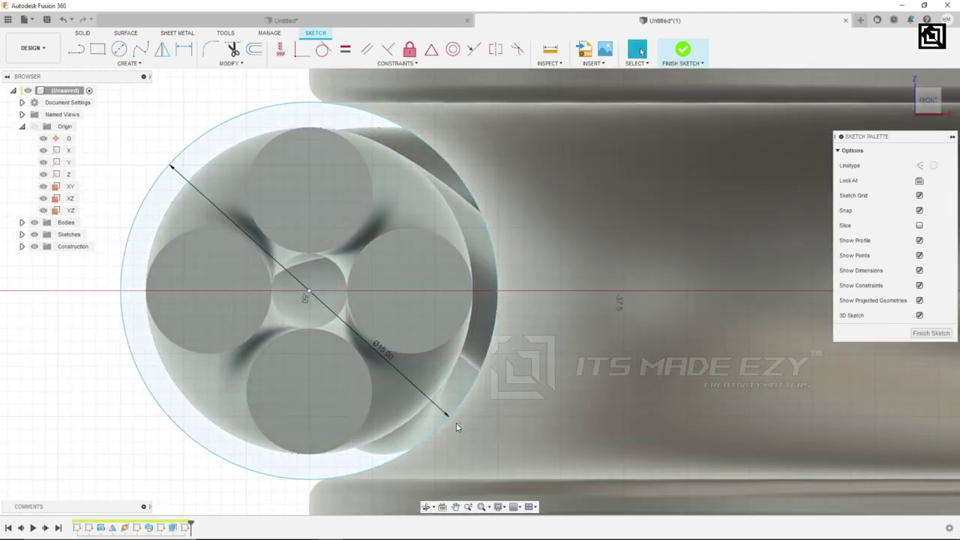
pyautogui.click(83, 33)
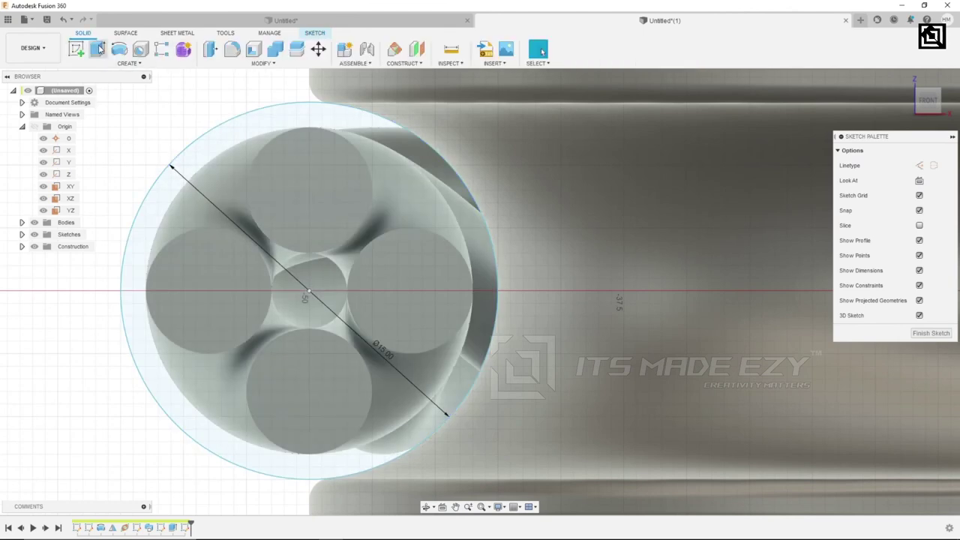
# - Extrude the outer ring and small central circle 10 mm with Join to cap the second rope end
pyautogui.click(98, 49)
pyautogui.click(245, 180)
pyautogui.click(450, 308)
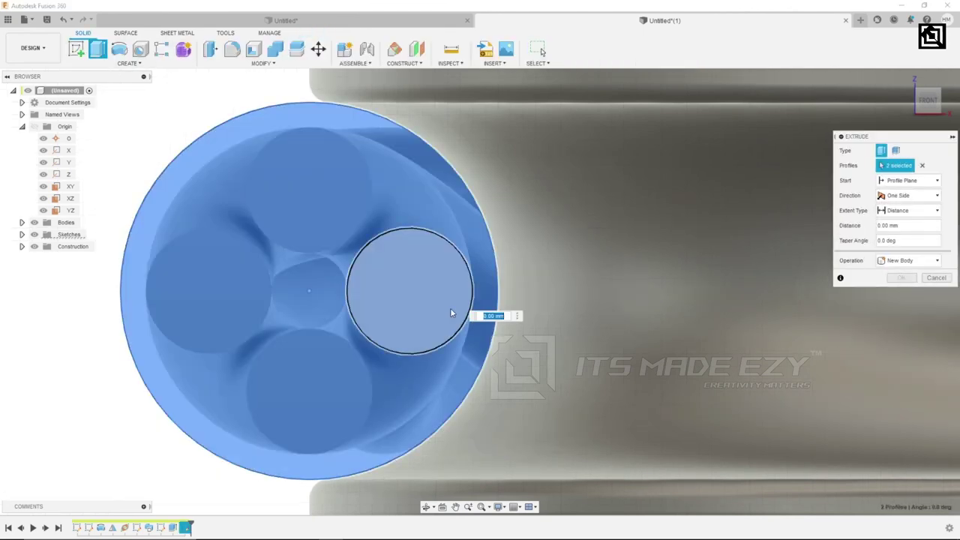
pyautogui.scroll(-5, 316, 369)
pyautogui.scroll(-5, 316, 369)
pyautogui.moveTo(316, 370)
pyautogui.keyDown('shift'); pyautogui.mouseDown(button='middle')
pyautogui.moveTo(234, 373)
pyautogui.moveTo(257, 363)
pyautogui.mouseUp(button='middle'); pyautogui.keyUp('shift')
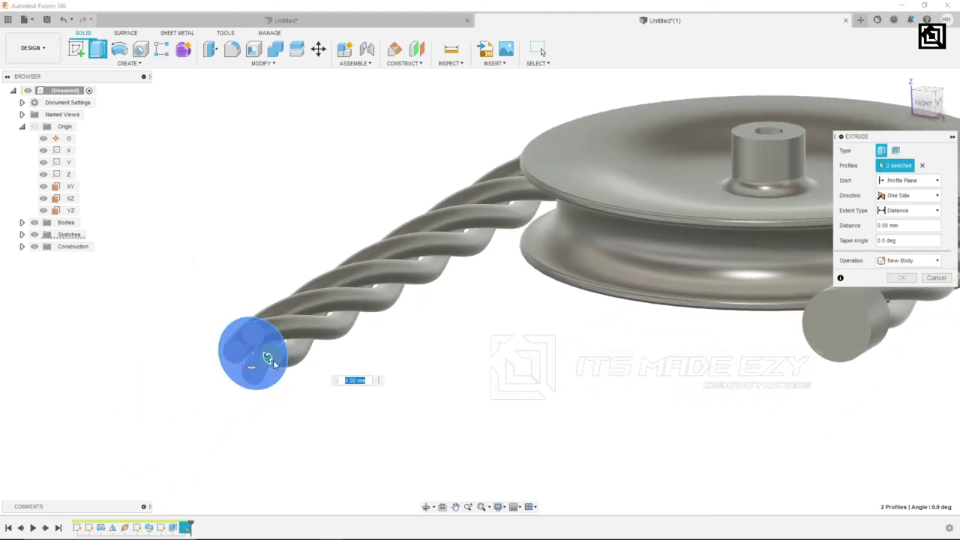
pyautogui.write('510')
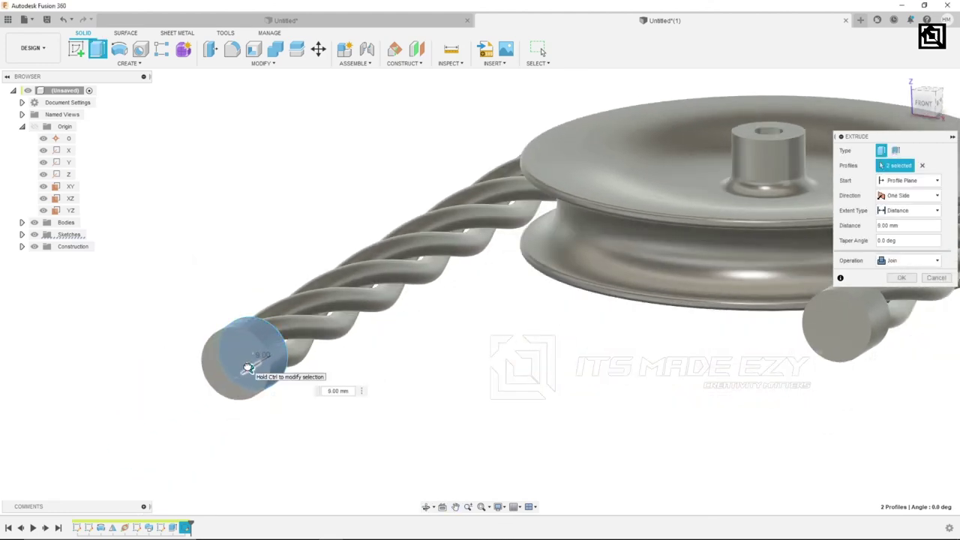
pyautogui.click(903, 277)
pyautogui.scroll(-3, 471, 381)
pyautogui.moveTo(575, 311)
pyautogui.keyDown('shift'); pyautogui.mouseDown(button='middle')
pyautogui.moveTo(727, 306)
pyautogui.moveTo(683, 337)
pyautogui.mouseUp(button='middle'); pyautogui.keyUp('shift')
pyautogui.scroll(-2, 684, 337)
pyautogui.scroll(-1, 608, 280)
pyautogui.moveTo(608, 280)
pyautogui.keyDown('shift'); pyautogui.mouseDown(button='middle')
pyautogui.moveTo(688, 300)
pyautogui.moveTo(693, 320)
pyautogui.moveTo(688, 251)
pyautogui.moveTo(673, 298)
pyautogui.moveTo(647, 233)
pyautogui.moveTo(660, 236)
pyautogui.moveTo(691, 278)
pyautogui.moveTo(697, 311)
pyautogui.moveTo(667, 305)
pyautogui.moveTo(813, 332)
pyautogui.moveTo(607, 278)
pyautogui.moveTo(578, 240)
pyautogui.moveTo(618, 241)
pyautogui.moveTo(572, 207)
pyautogui.moveTo(638, 7)
pyautogui.moveTo(665, 20)
pyautogui.moveTo(614, 198)
pyautogui.mouseUp(button='middle'); pyautogui.keyUp('shift')
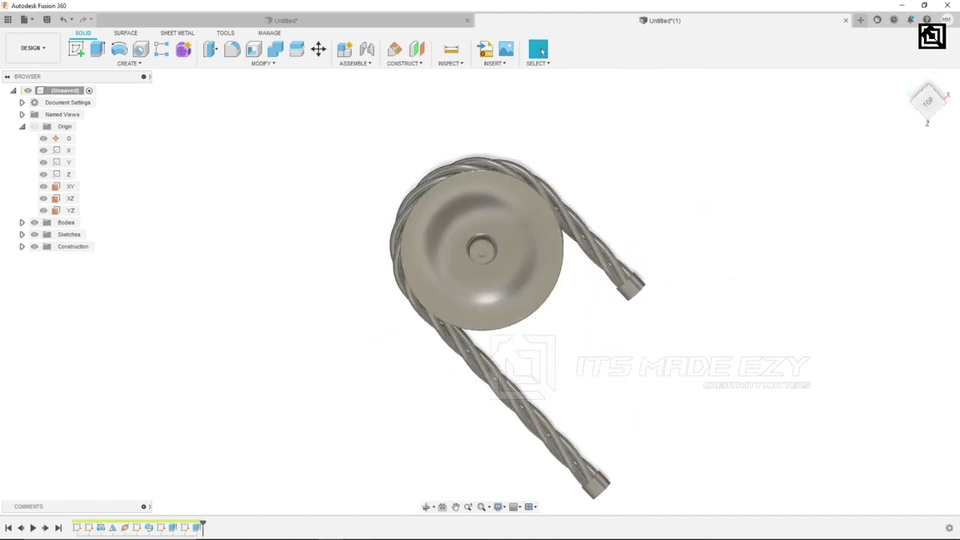